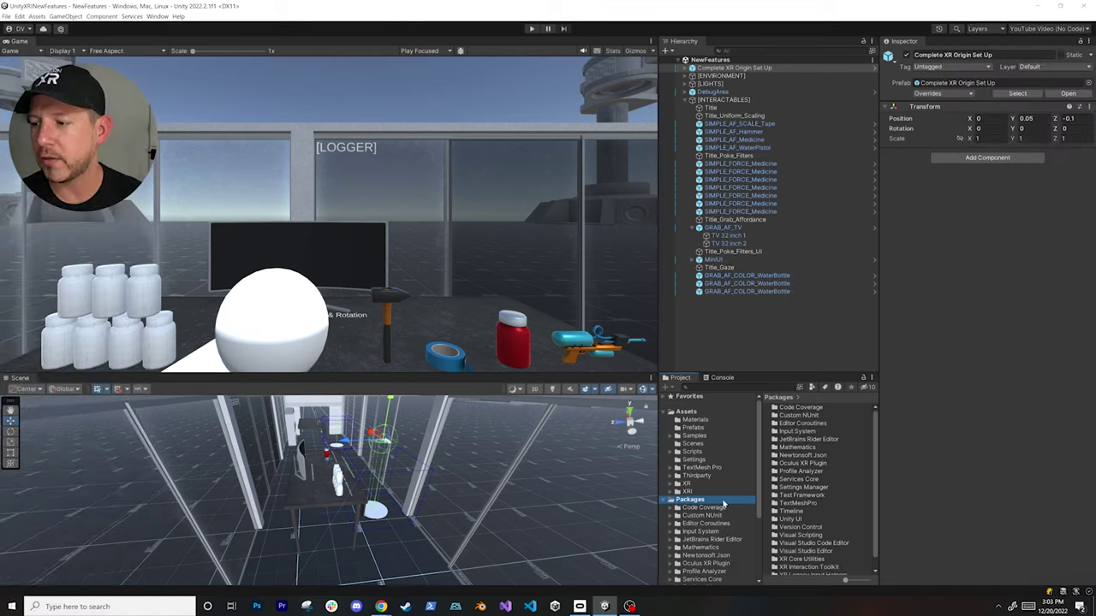
Open the project's Packages folder in the file explorer and open manifest.json in Visual Studio Code
right_click(724, 504)
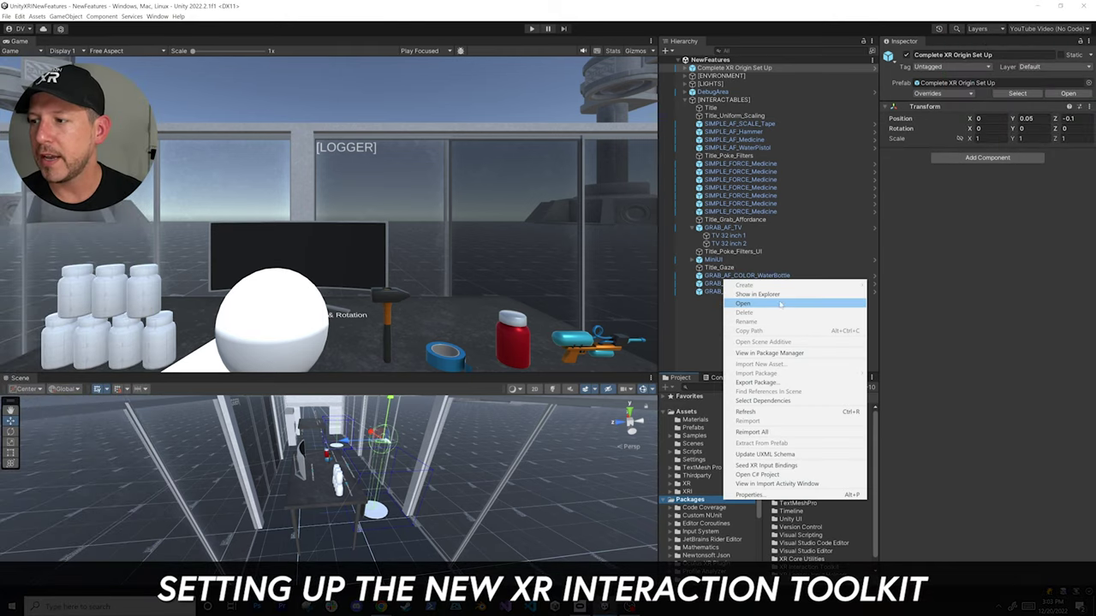
click(781, 304)
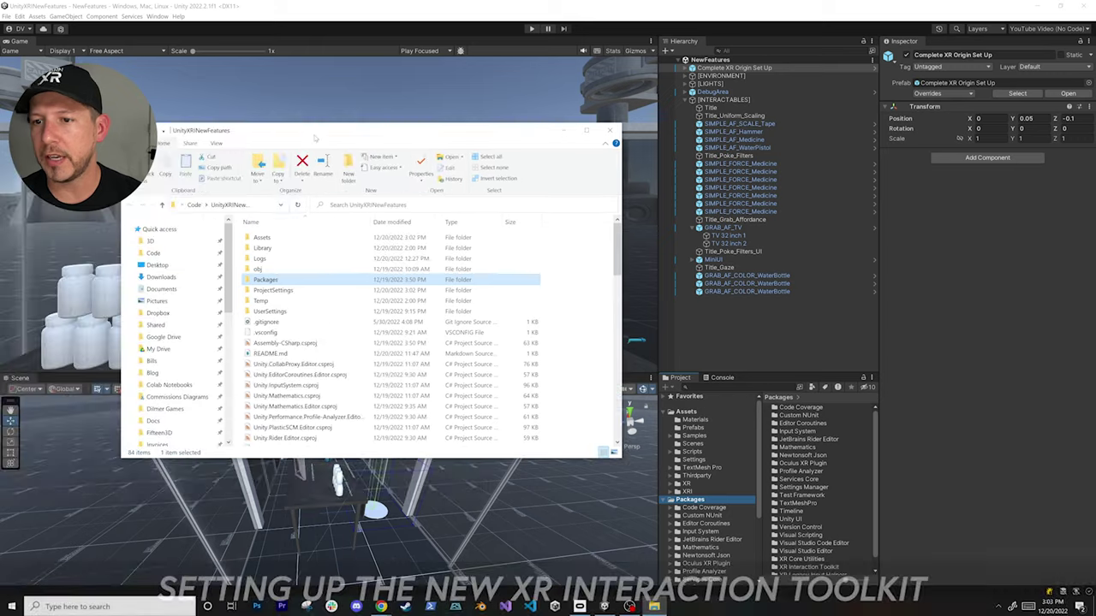
double_click(267, 280)
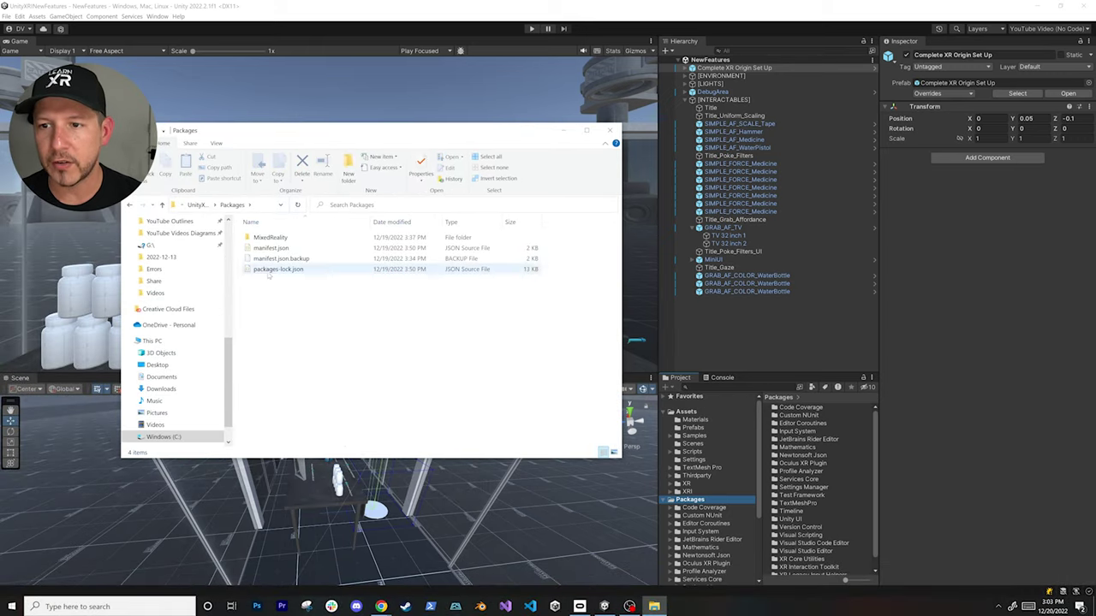
double_click(274, 249)
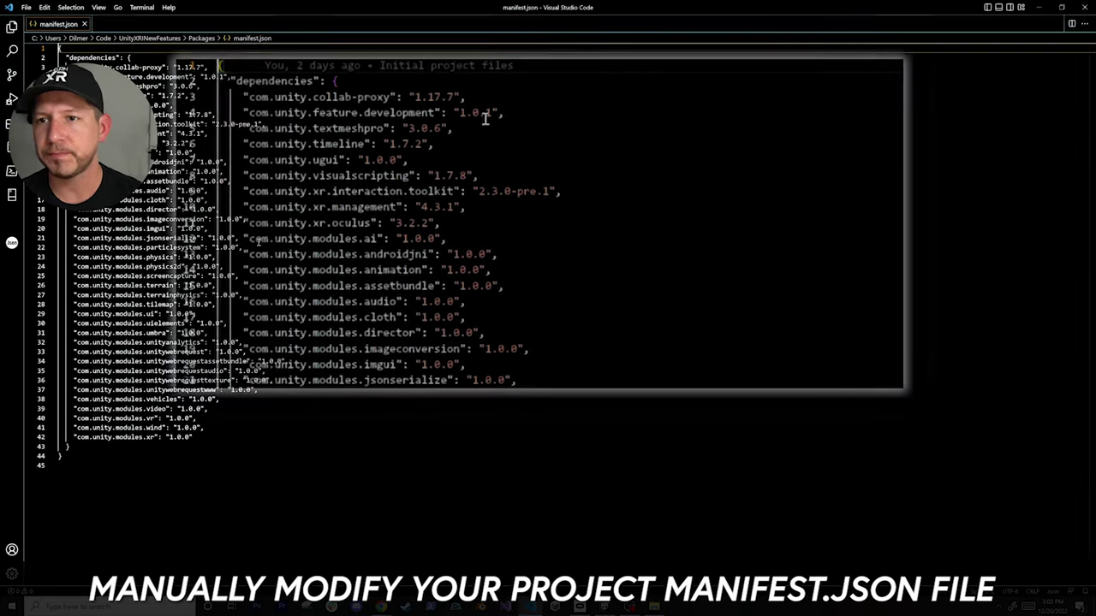
Highlight the com.unity.xr.interaction.toolkit dependency line in manifest.json, then switch back to the Unity editor
drag(562, 191, 244, 191)
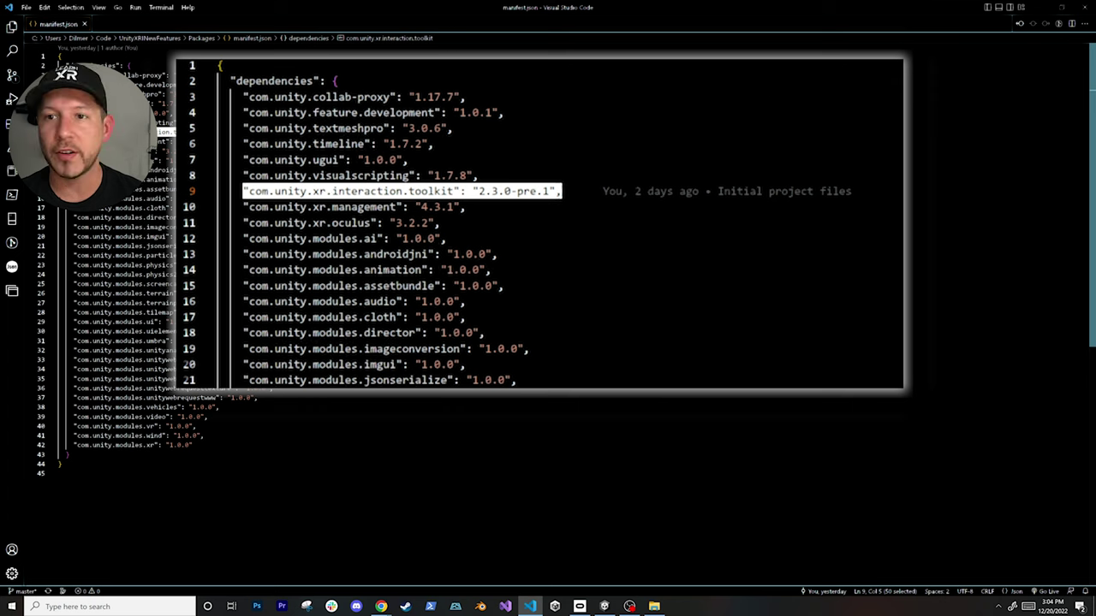
click(244, 66)
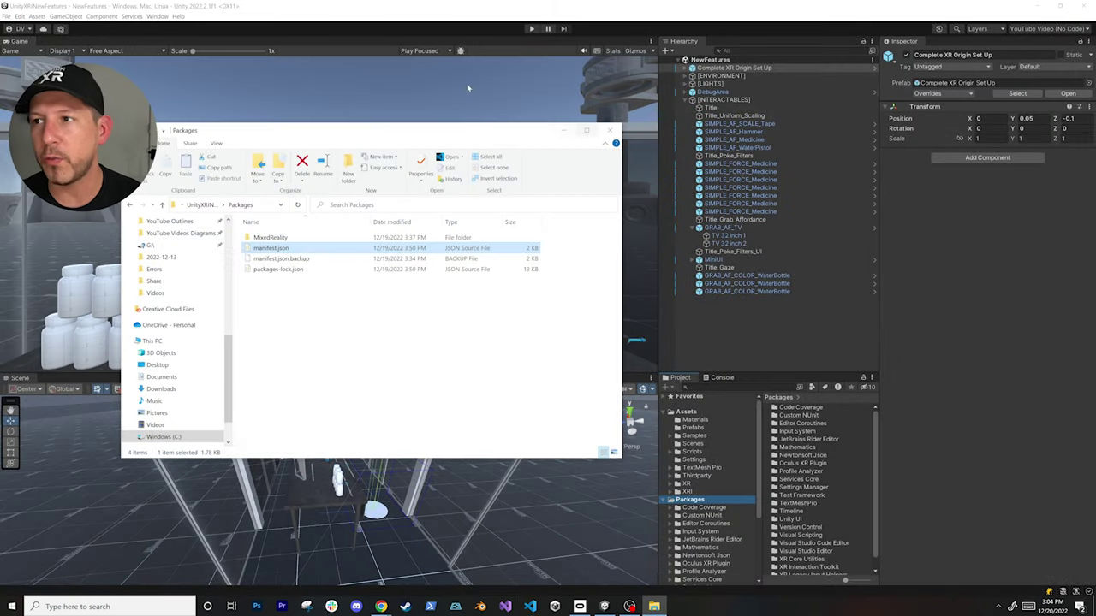
click(437, 34)
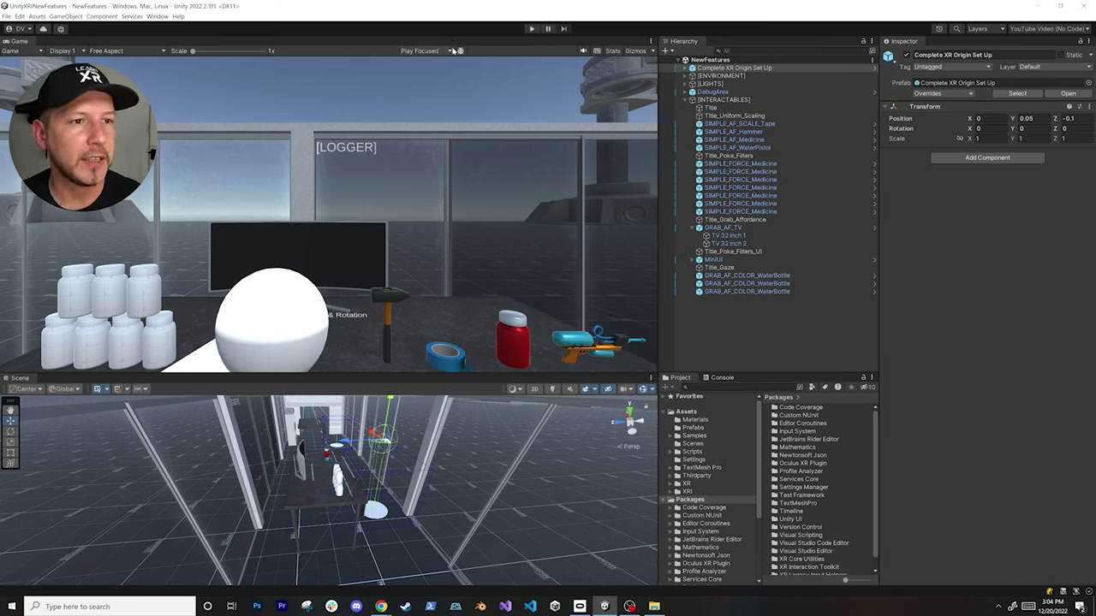
Review the XR Interaction Toolkit package and its samples in the Package Manager, then close it
click(155, 17)
click(178, 112)
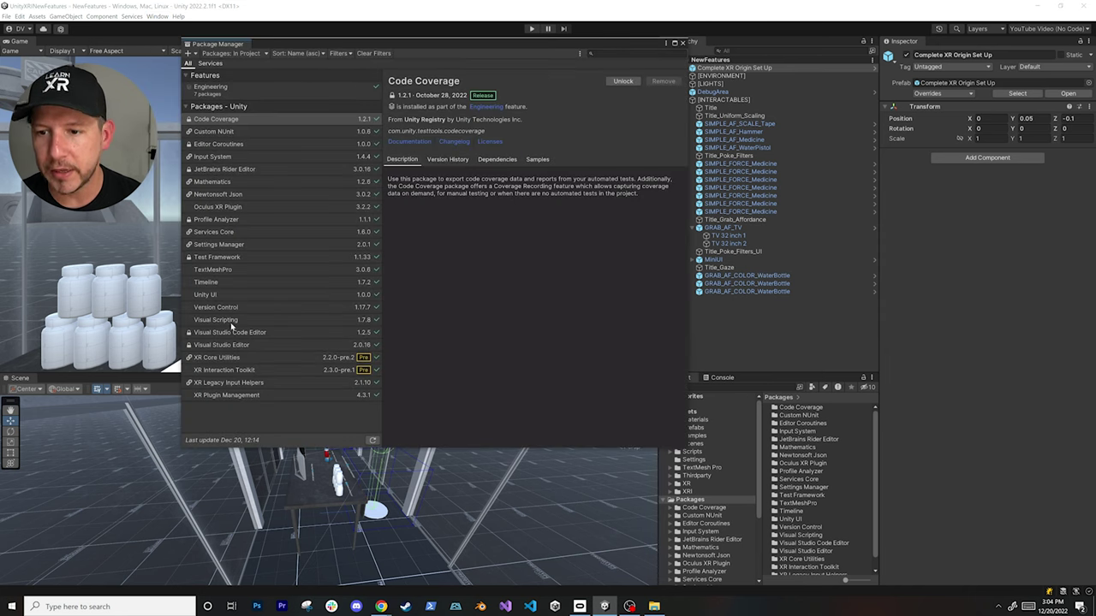
click(238, 371)
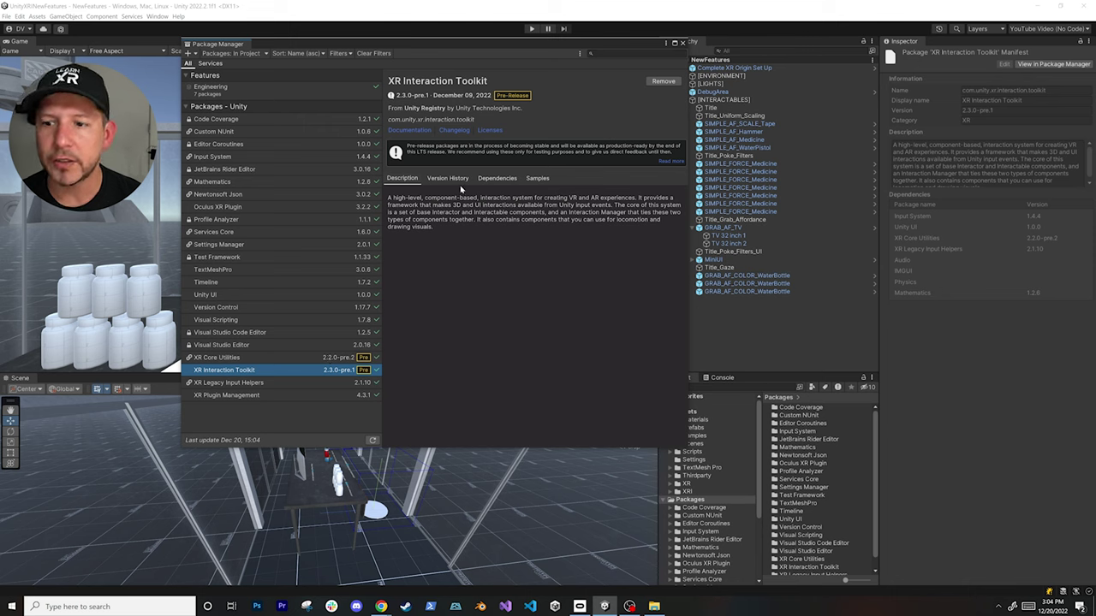
click(536, 178)
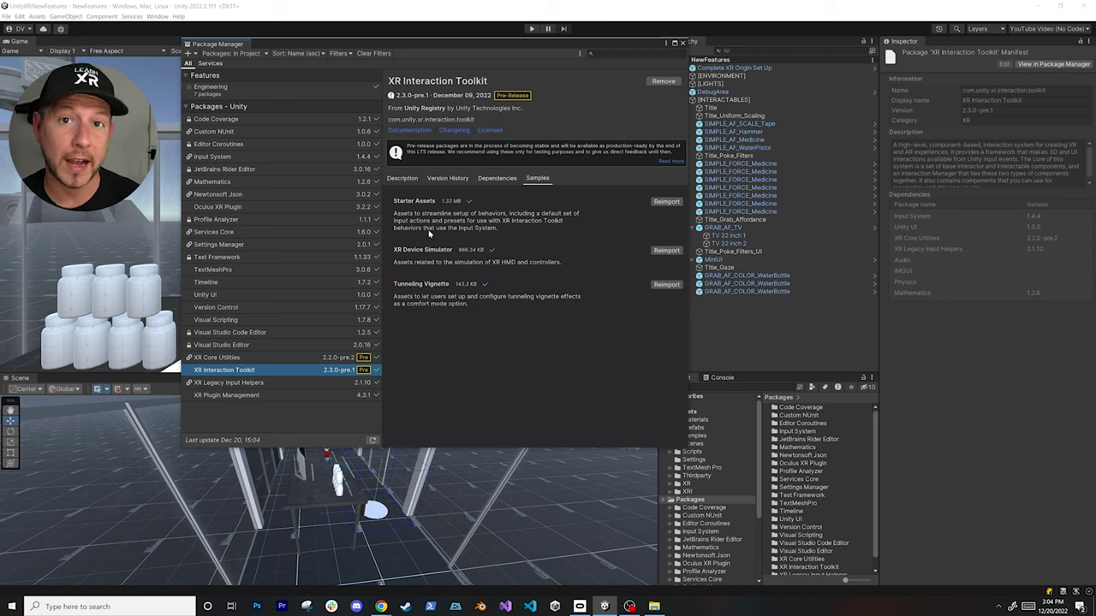
click(678, 41)
Open the Starter Assets Prefabs folder inside the XR Interaction Toolkit 2.3.0-pre.1 samples
click(693, 435)
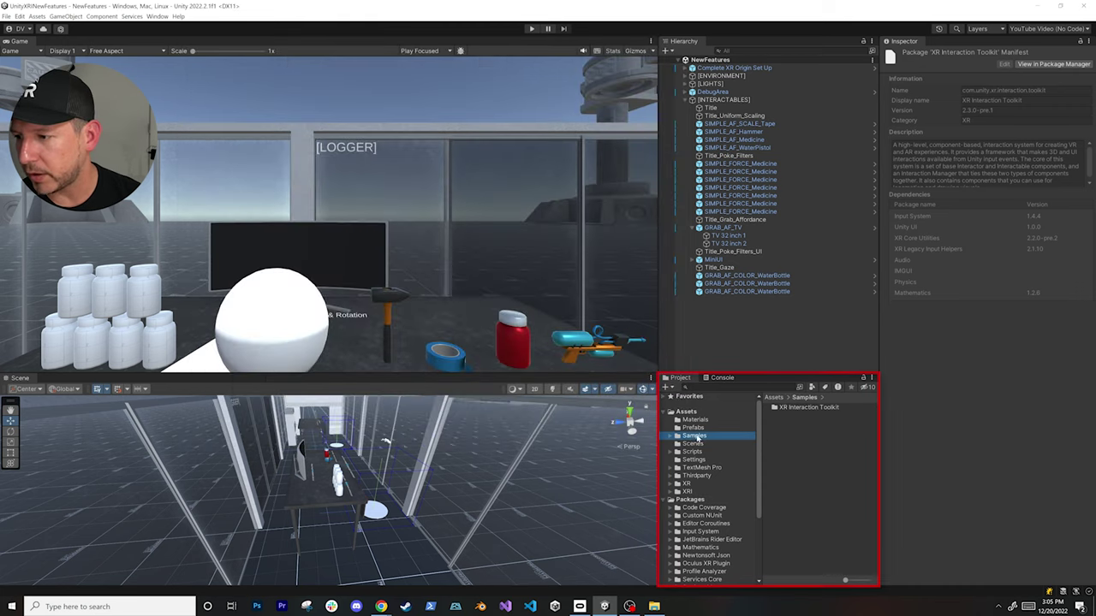
click(671, 437)
click(701, 444)
click(722, 461)
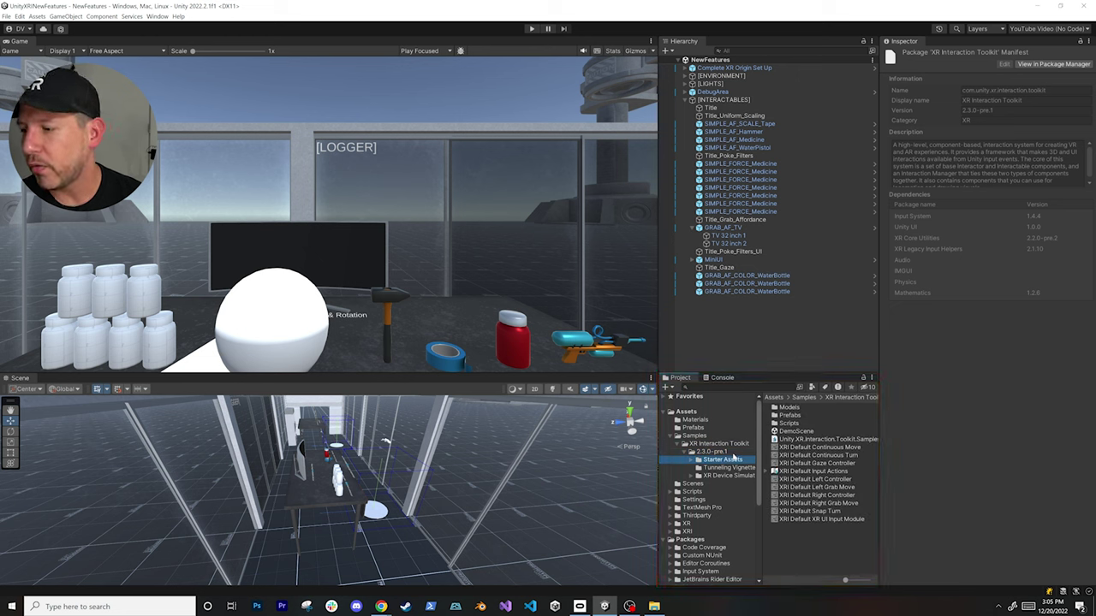
double_click(788, 416)
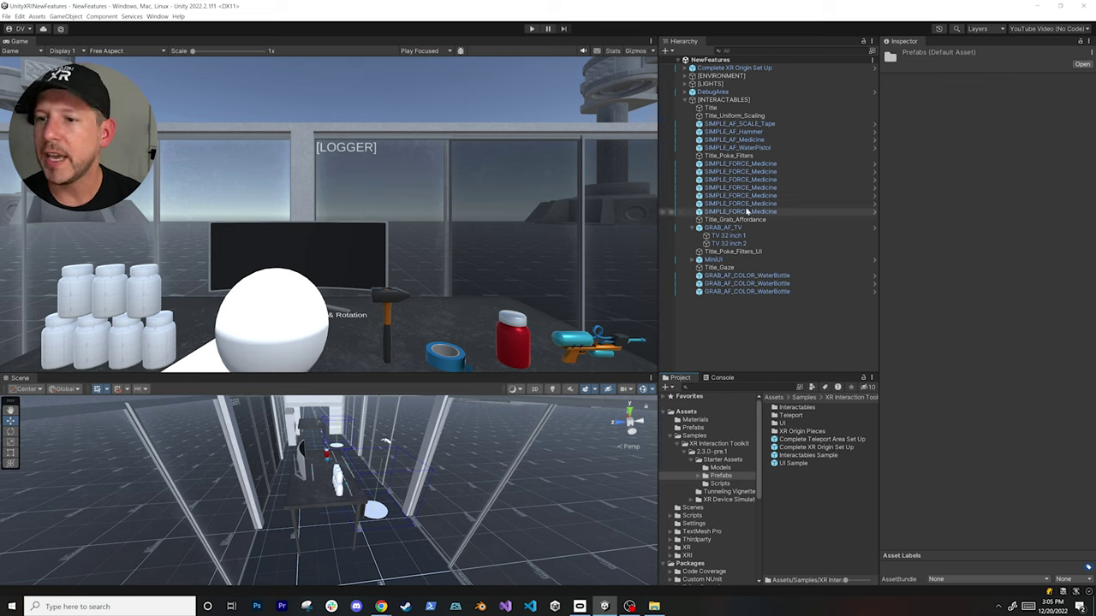
Expand Complete XR Origin Set Up through XR Origin and CameraOffset to the children of LeftHand (Smooth locomotion)
click(686, 68)
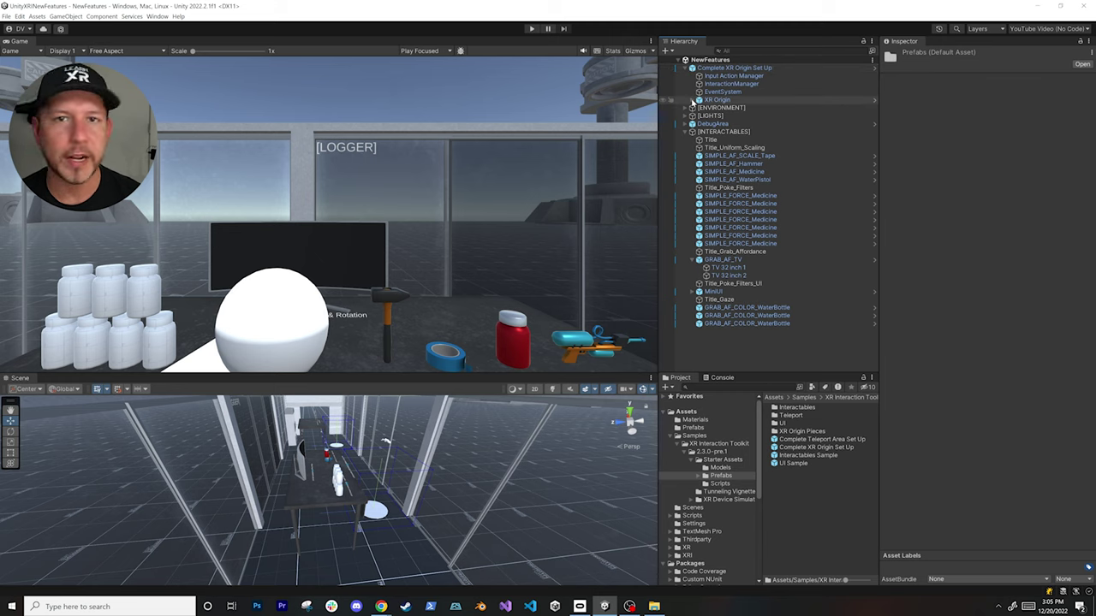
click(693, 100)
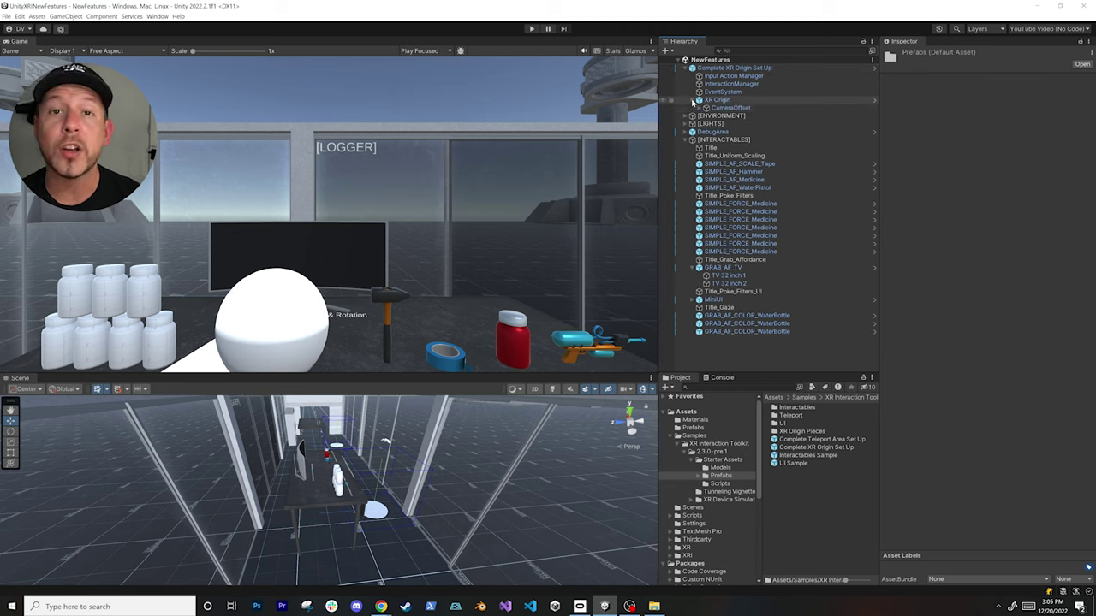
click(699, 108)
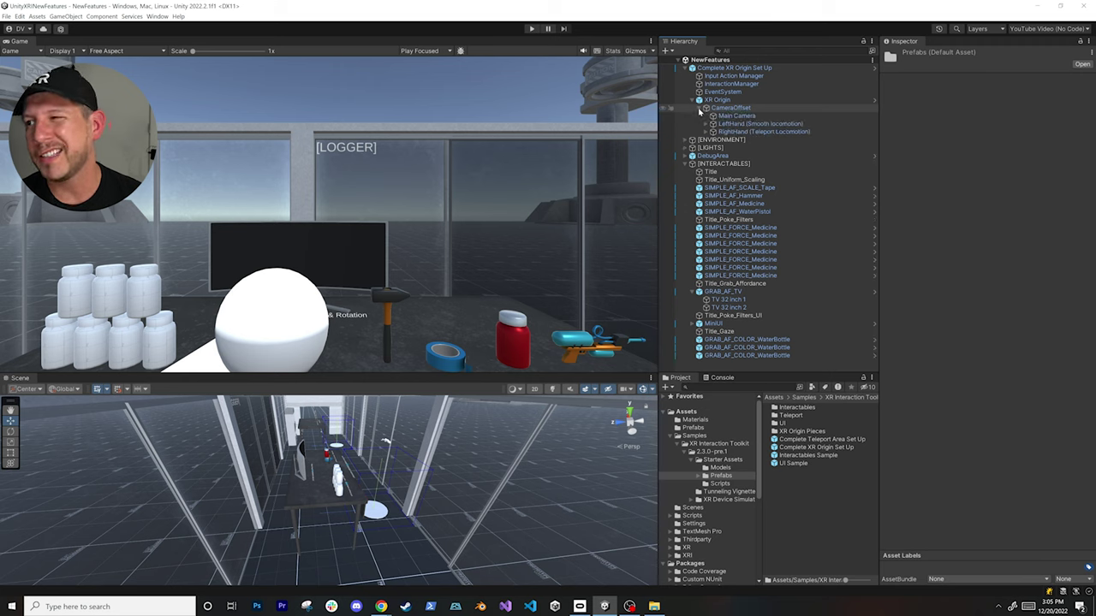
click(707, 125)
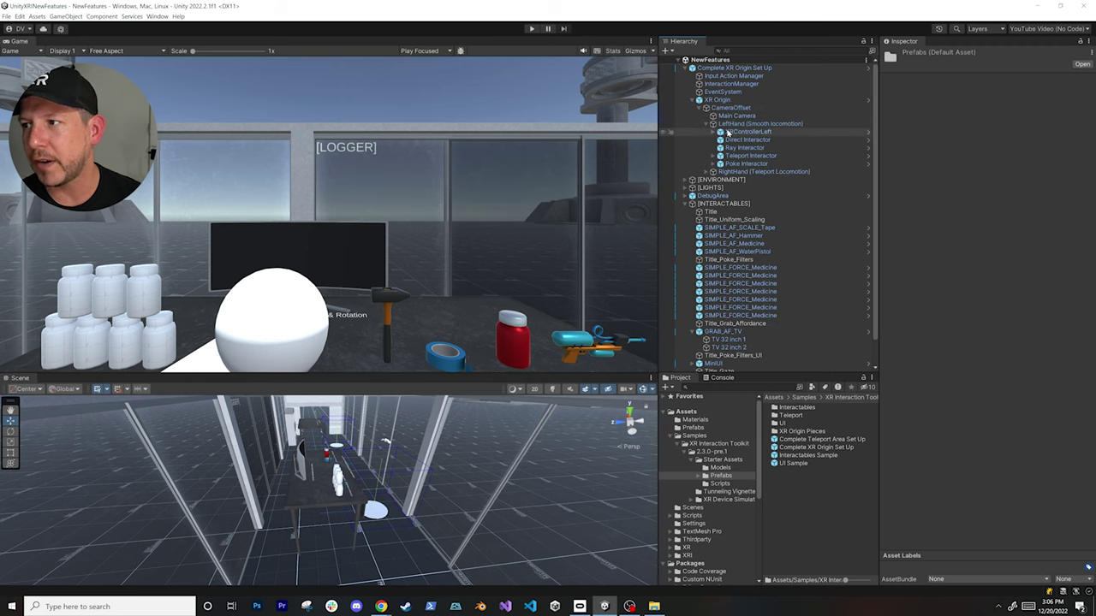
Frame the XRControllerLeft model in the Scene view and inspect it up close
click(727, 133)
key(f)
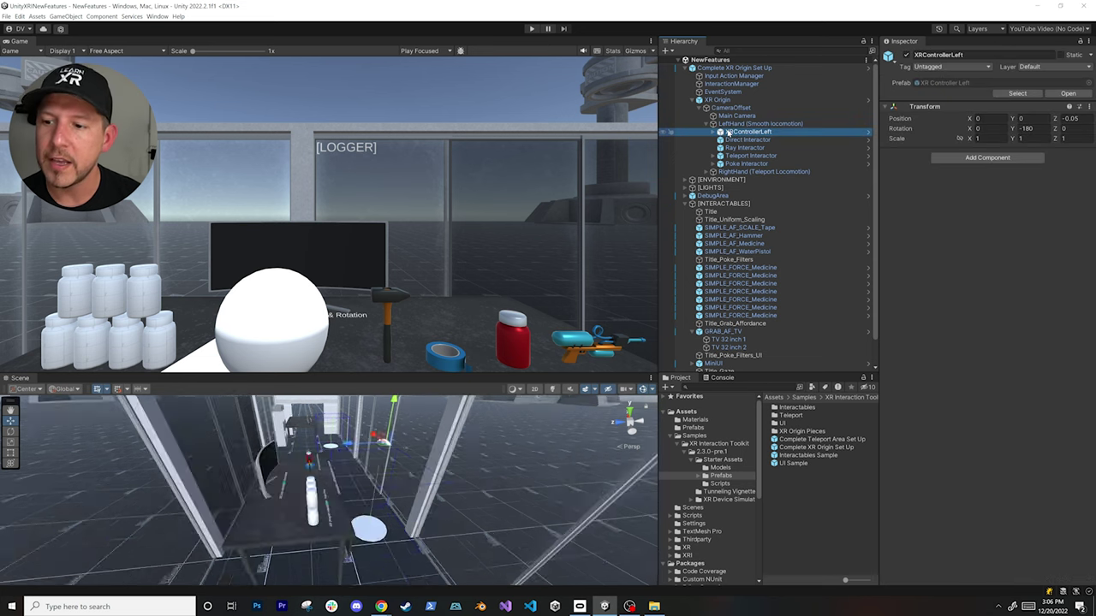
mouse_move(514, 436)
alt+mouse_down()
mouse_move(221, 470)
mouse_move(514, 445)
alt+mouse_up()
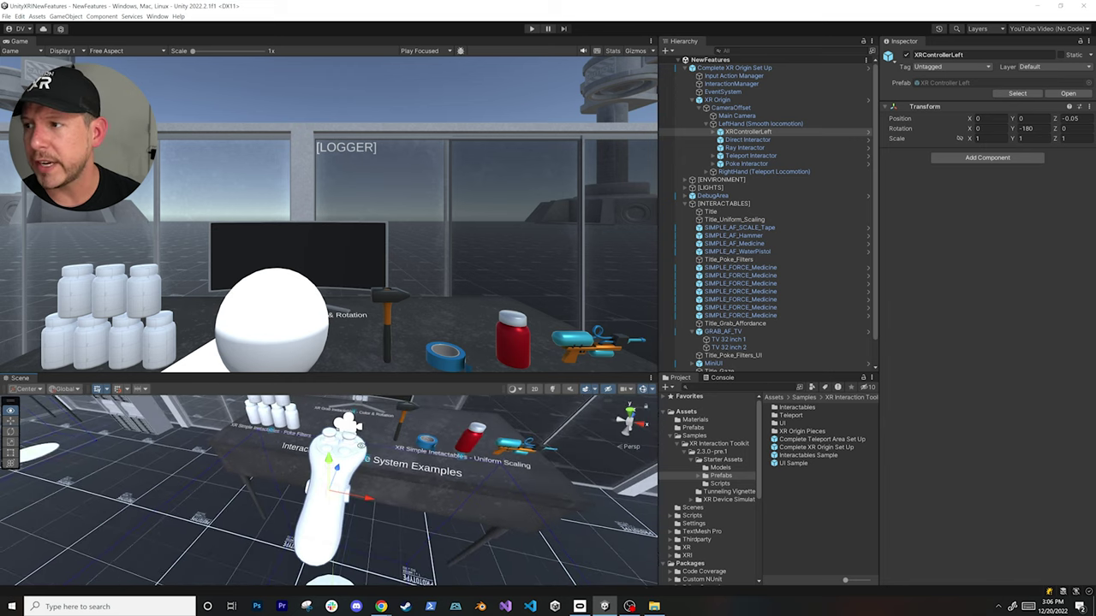
Inspect the left hand's Direct, Ray, Teleport and Poke Interactors, then expand and inspect RightHand (Teleport Locomotion)
click(742, 141)
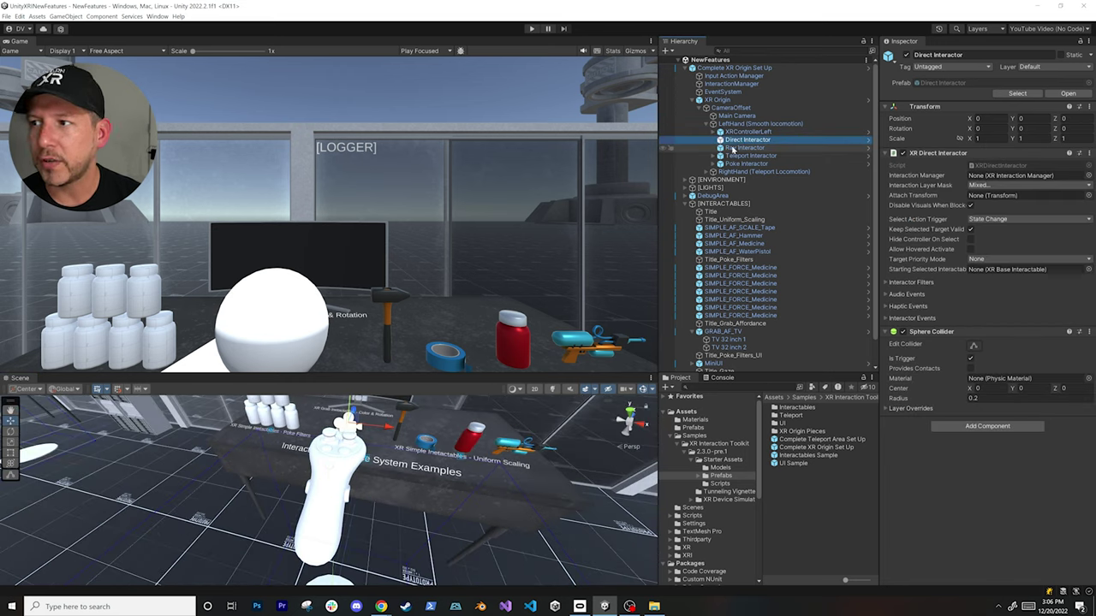
click(734, 148)
click(735, 156)
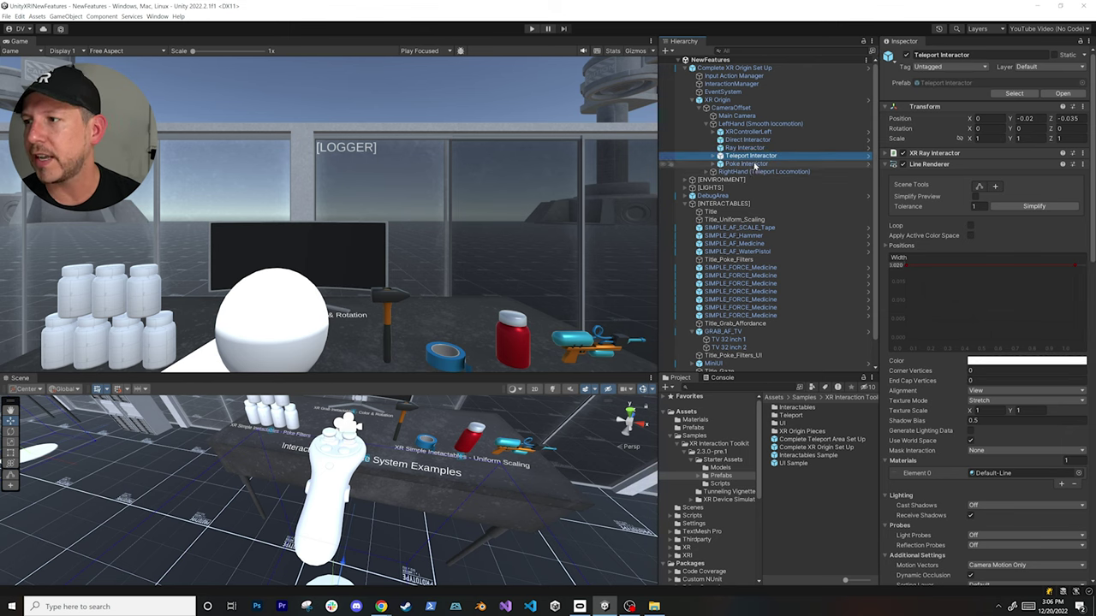
click(753, 164)
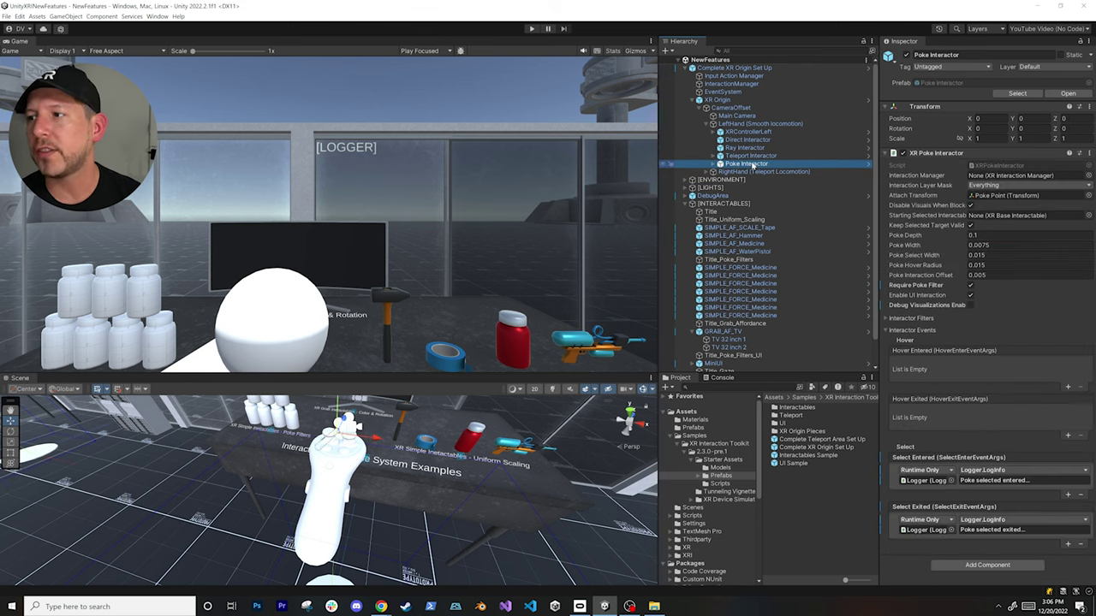
click(711, 172)
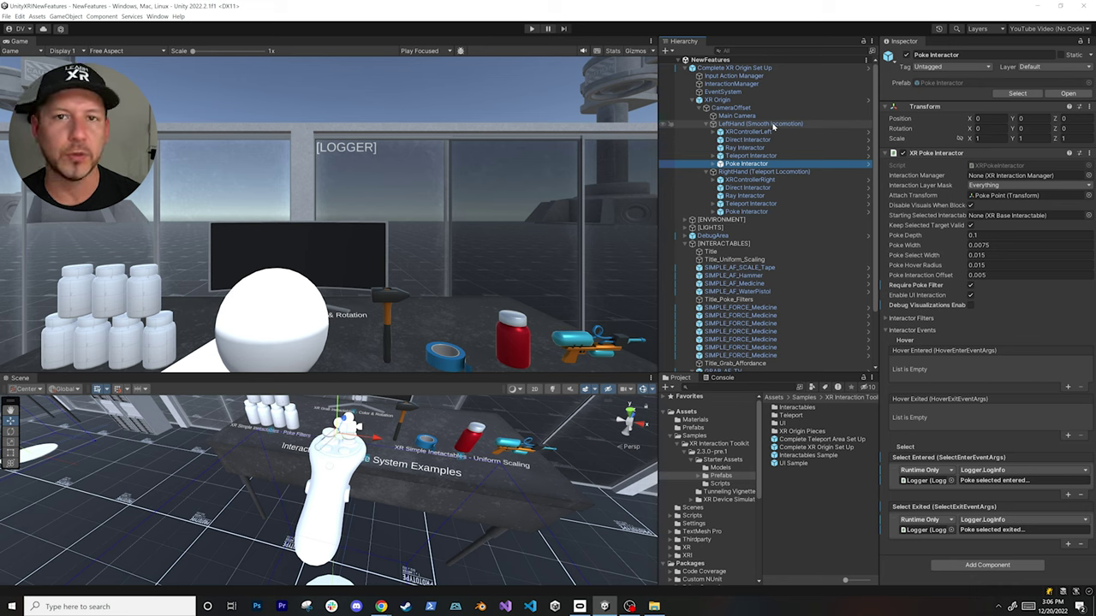
click(779, 172)
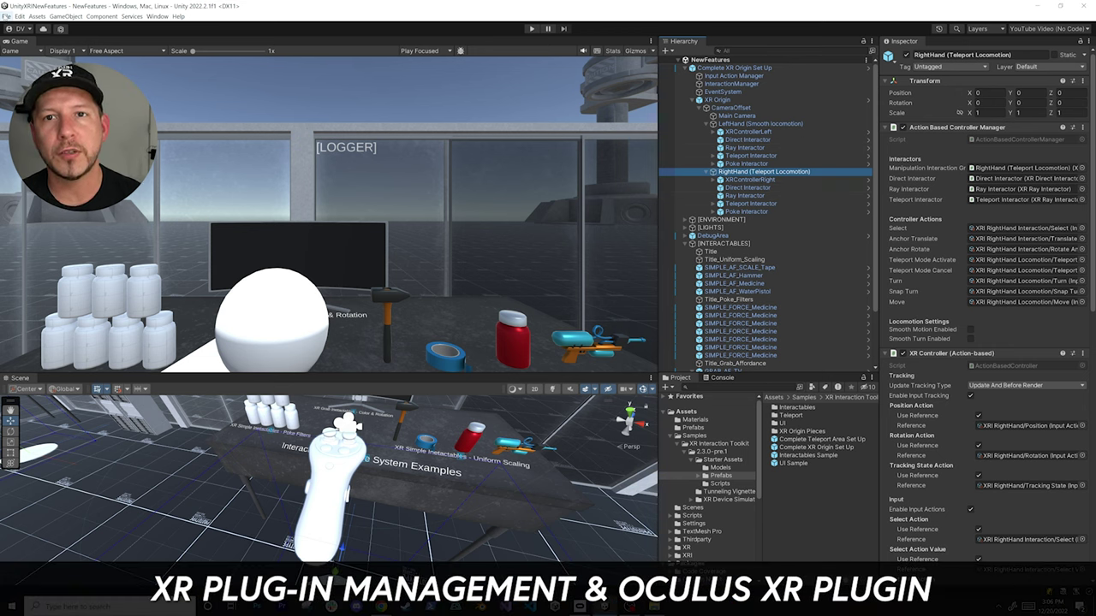
Check the desktop and Android plug-in providers under XR Plug-in Management in the project settings, plus the Oculus settings
click(7, 16)
click(34, 113)
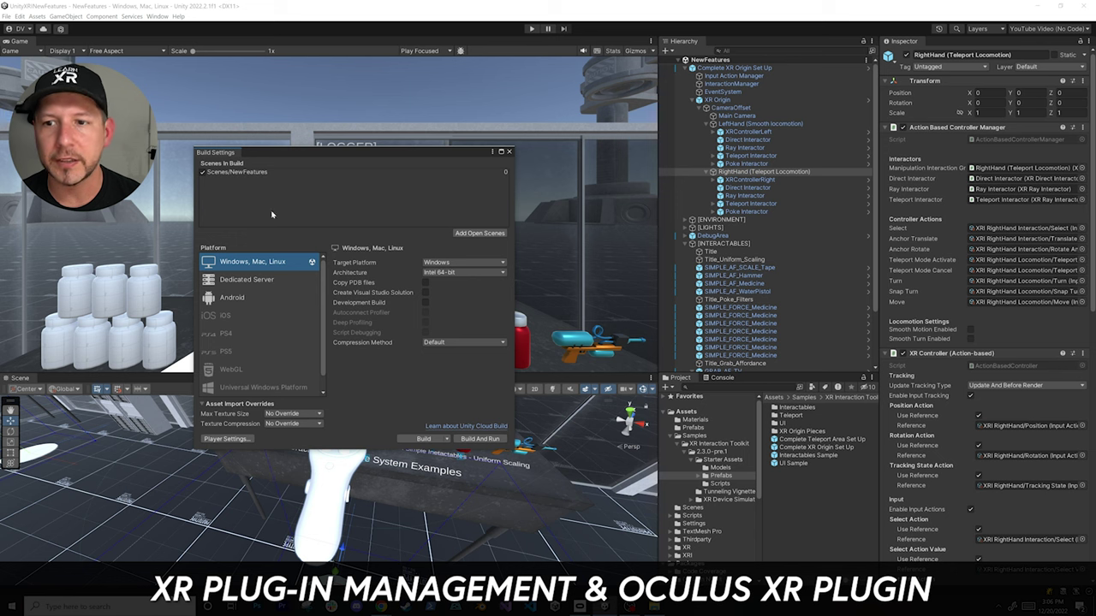
click(230, 440)
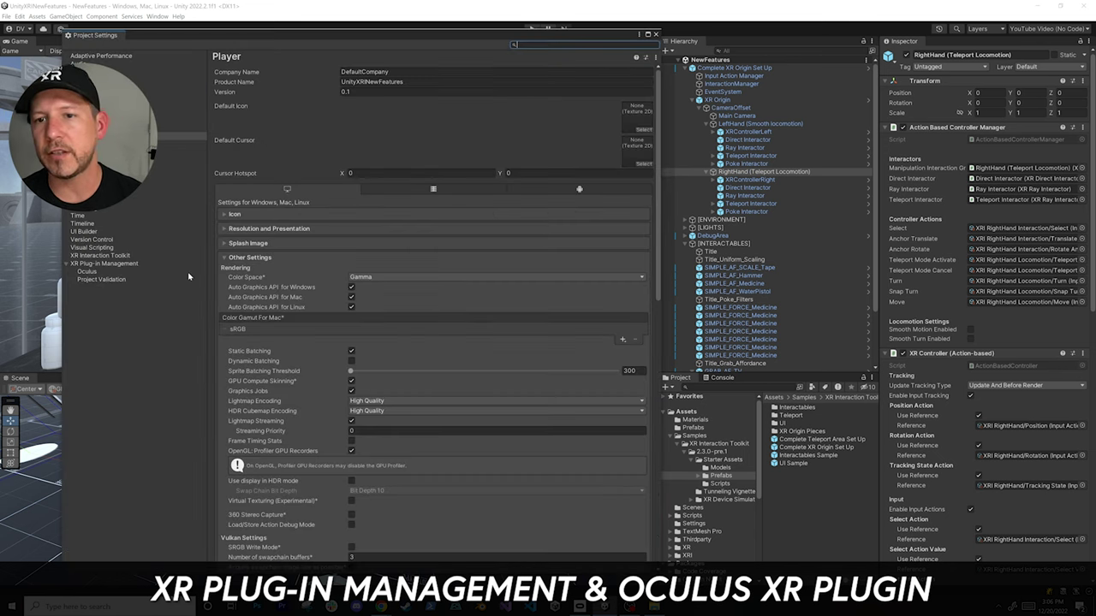
click(106, 264)
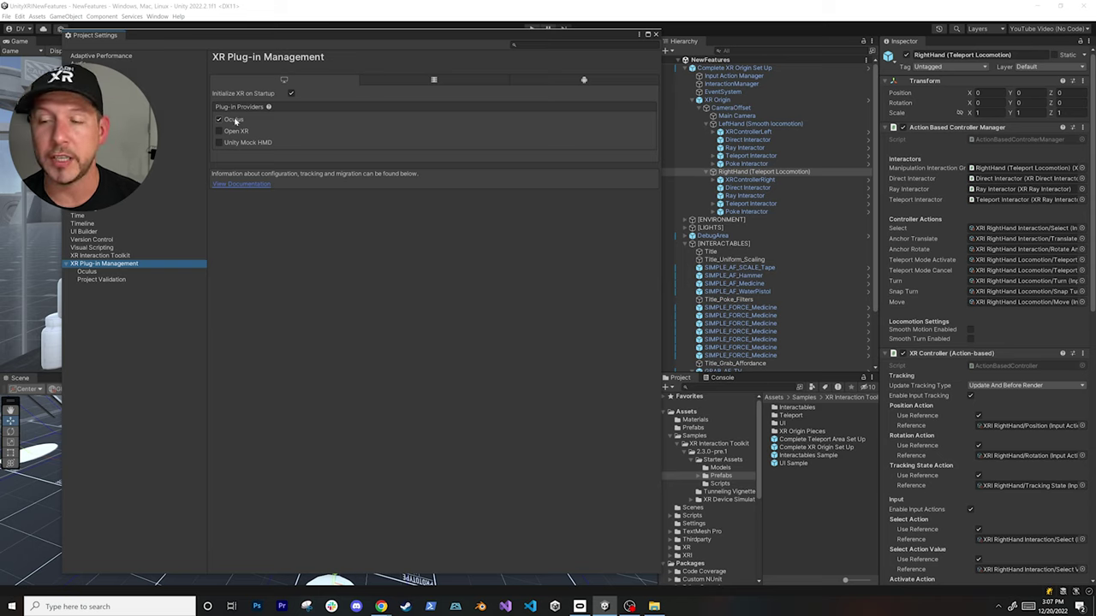
click(560, 79)
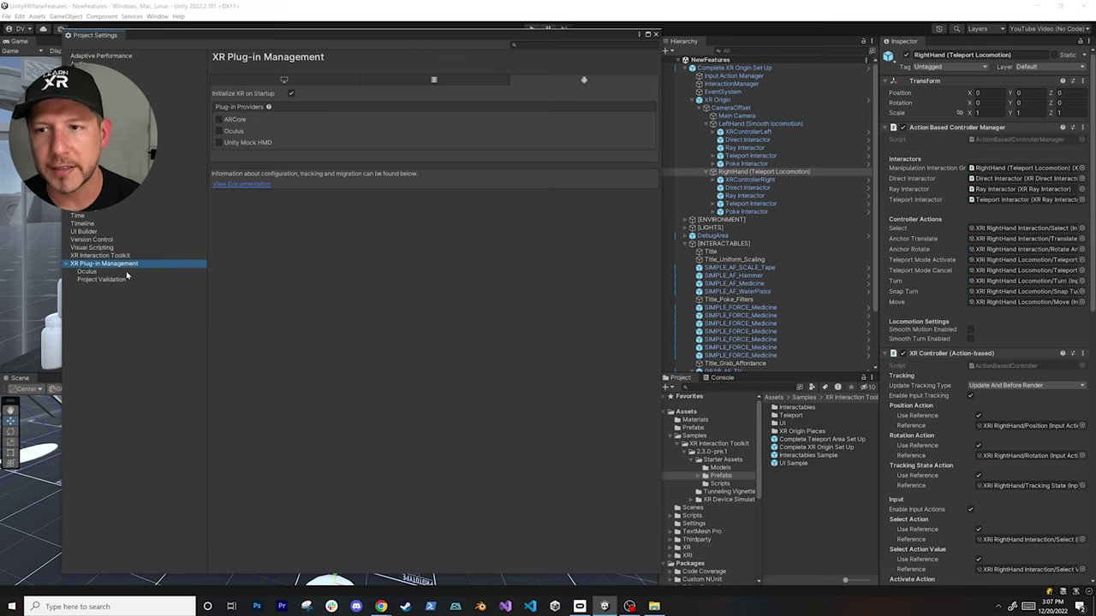
click(87, 271)
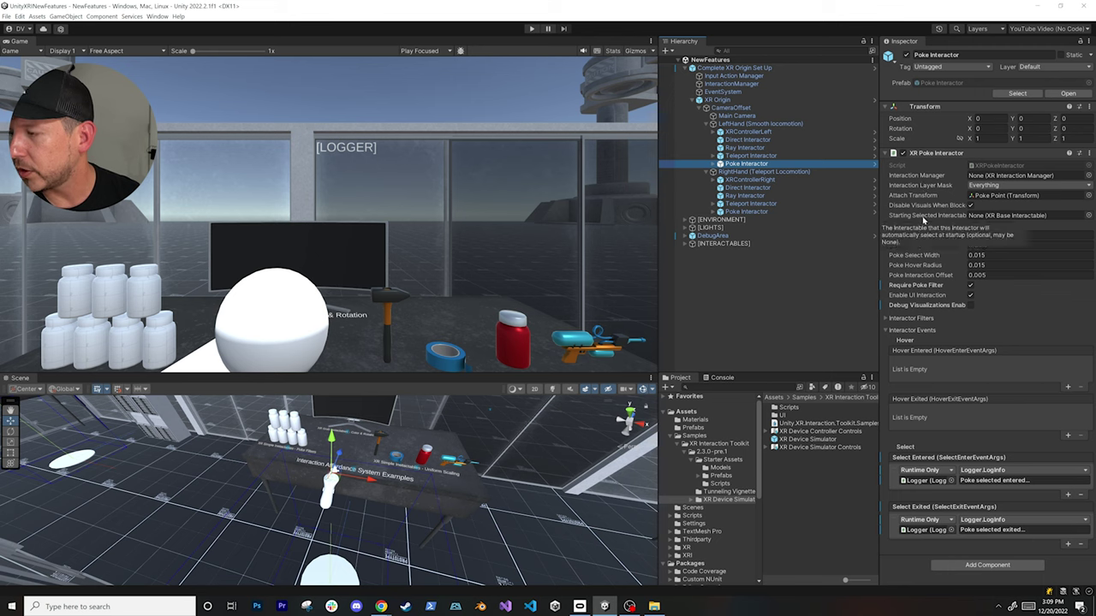
Examine the left hand's XR Poke Interactor properties and the Poke User Interface Interactions panel in the Scene view
mouse_move(925, 240)
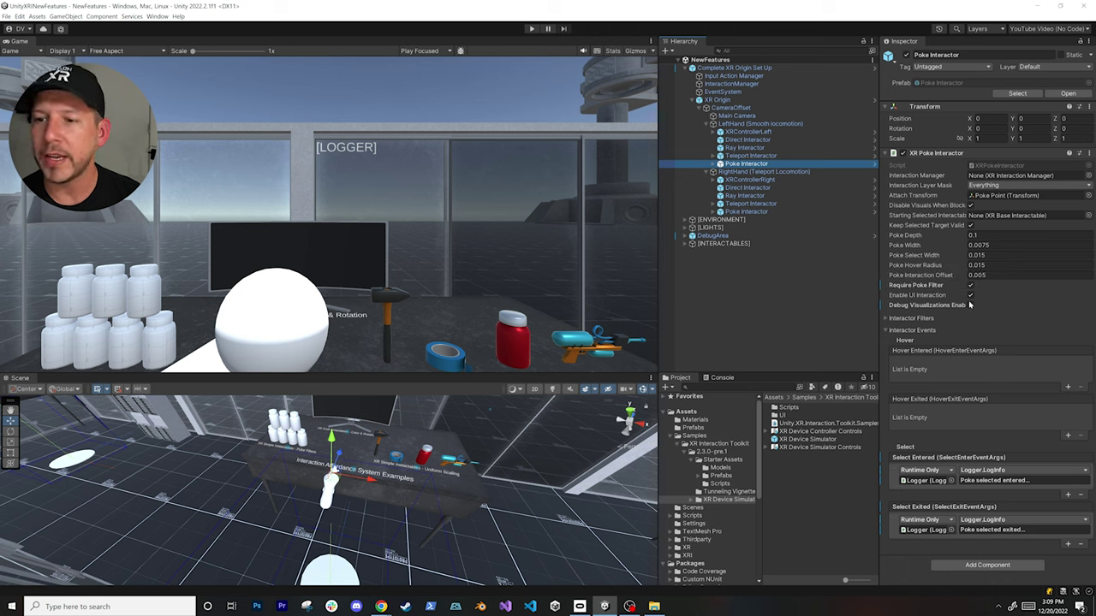
scroll(395, 501, up, 10)
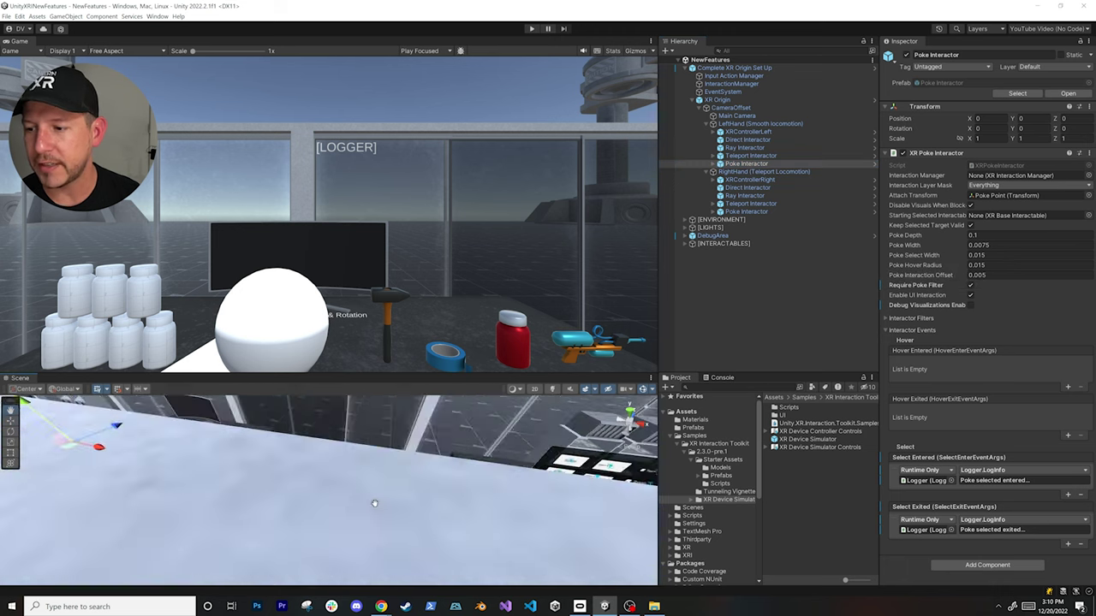
scroll(396, 501, down, 10)
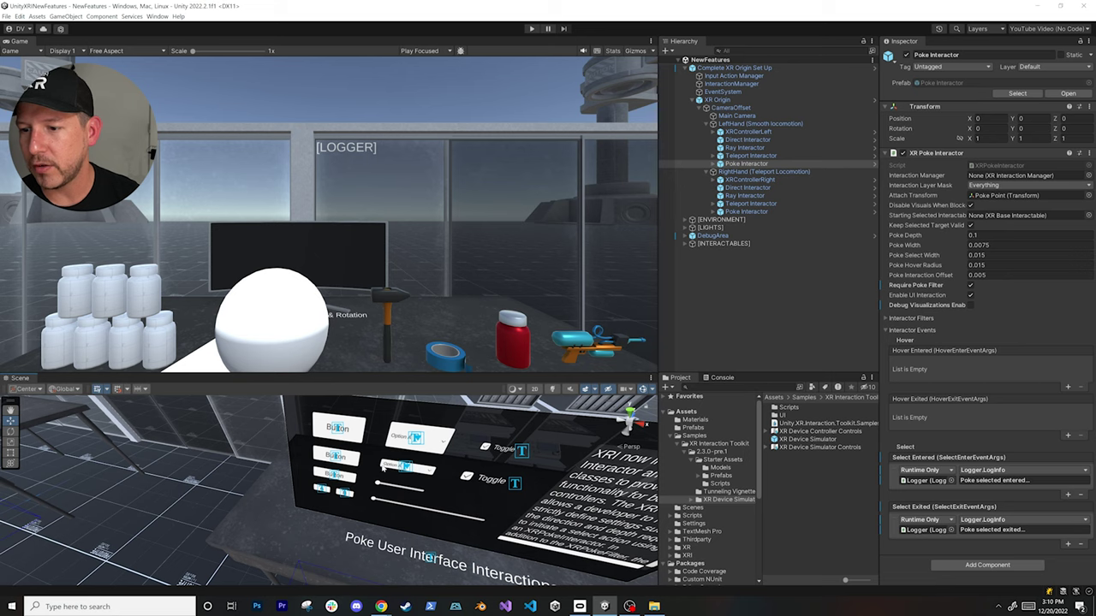
scroll(382, 468, down, 5)
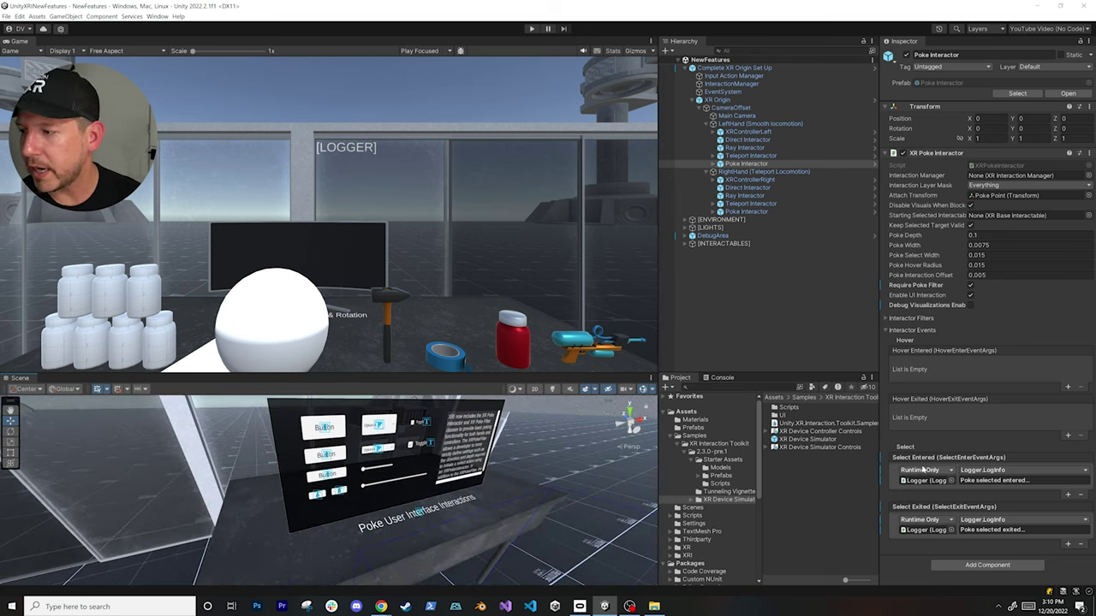
Select the Logger text under DebugArea in the scene and review its Logger script settings
alt+drag(388, 458, 406, 478)
click(402, 530)
click(323, 485)
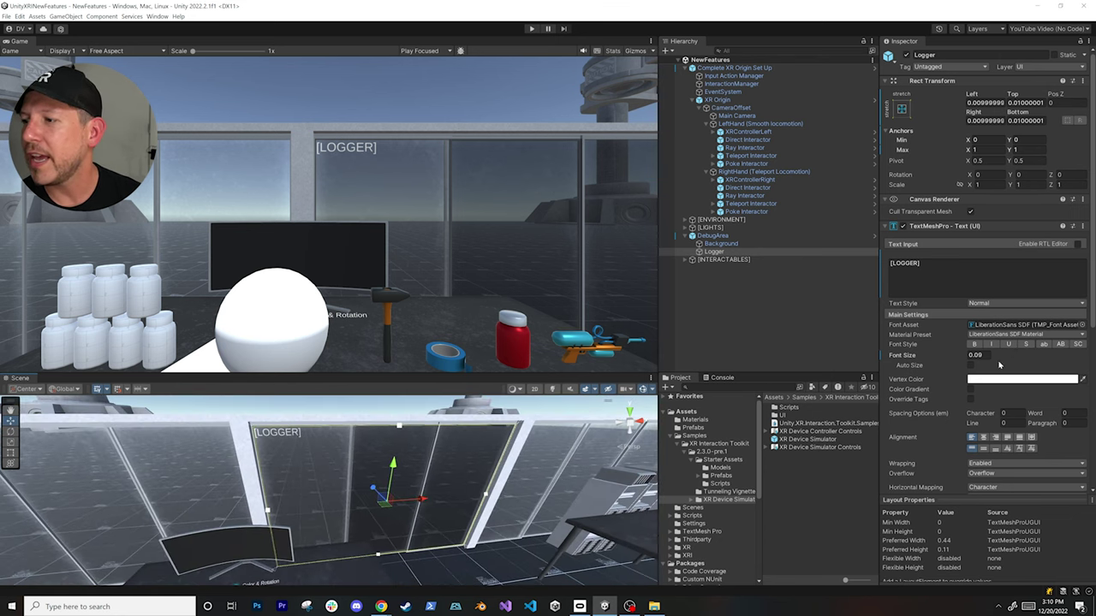
scroll(1019, 377, down, 5)
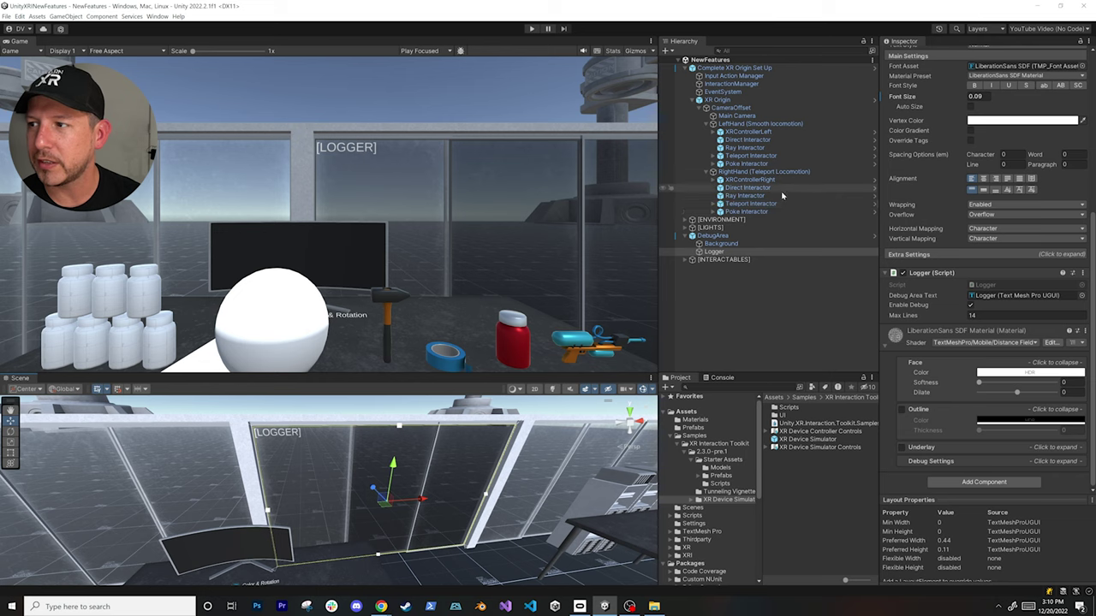
Check both hands' Poke Interactors, then review a stacked medicine bottle's XR Simple Interactable events and XR Poke Filter
click(747, 211)
click(745, 163)
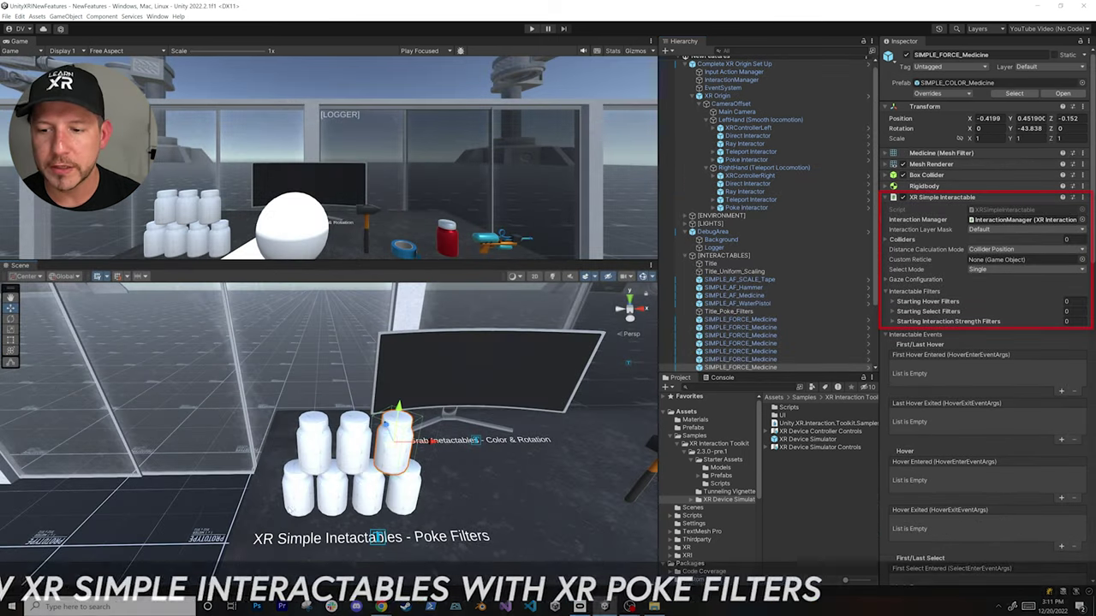
click(317, 454)
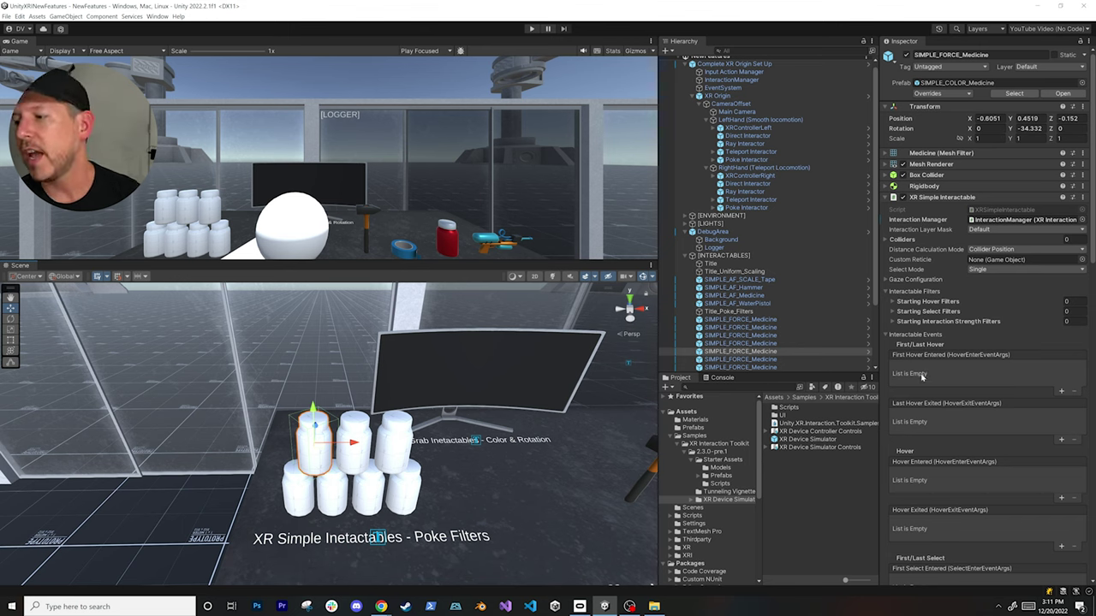
scroll(925, 361, down, 1)
scroll(925, 361, down, 5)
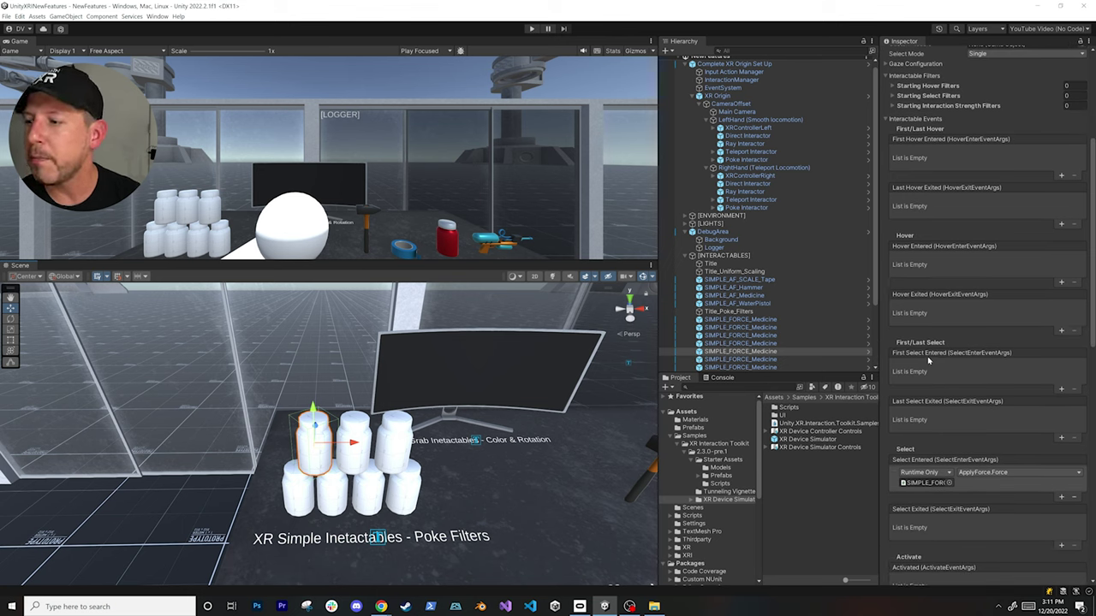
scroll(955, 244, up, 5)
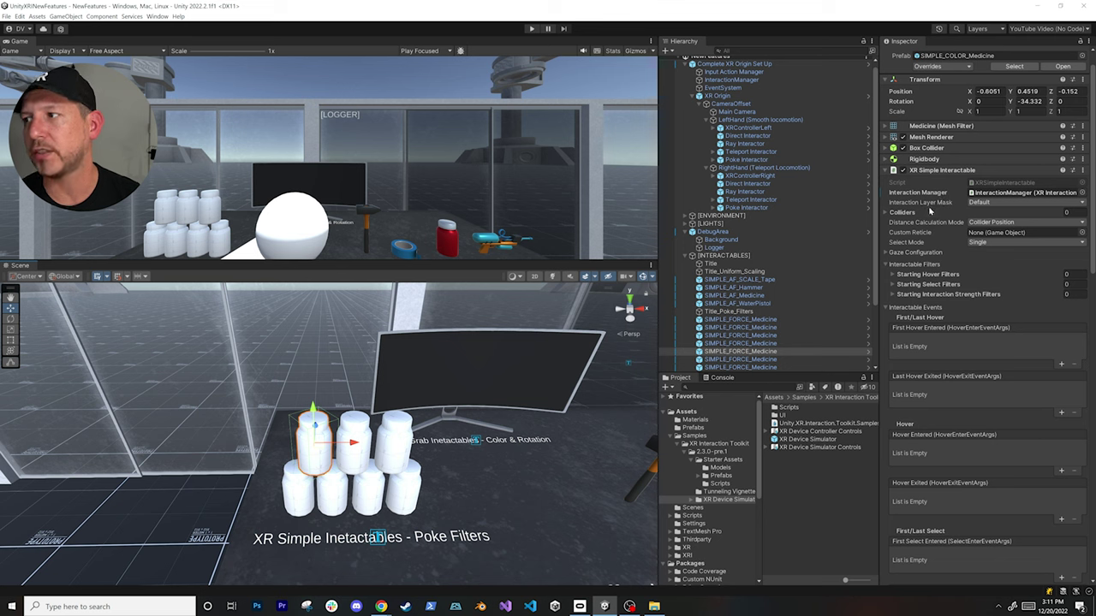
scroll(931, 214, down, 15)
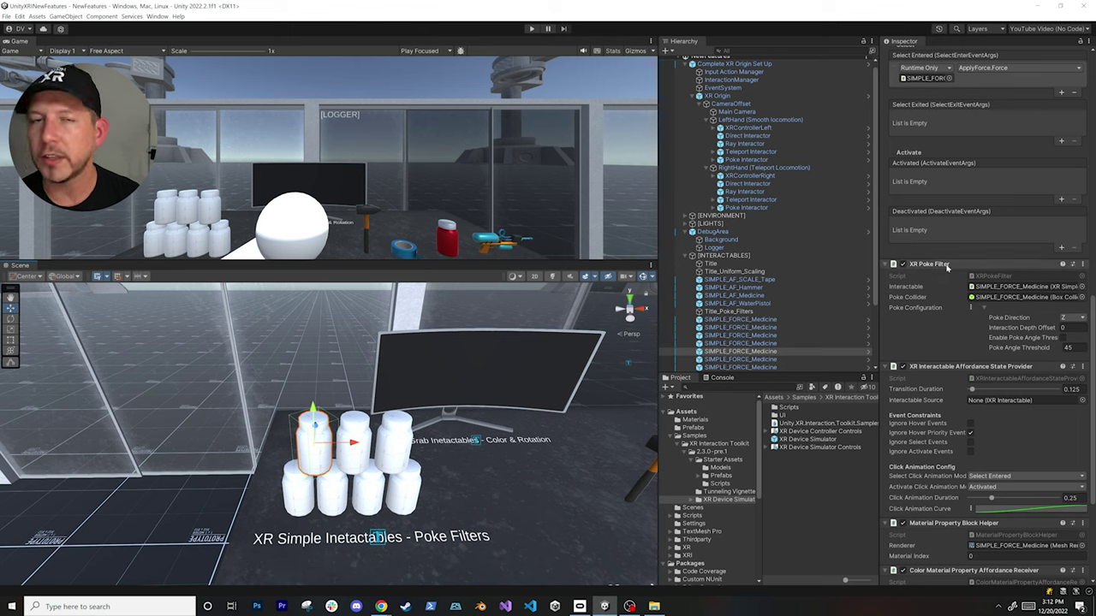
Revisit the left hand's Poke Interactor and review its Require Poke Filter setting
scroll(756, 163, up, 1)
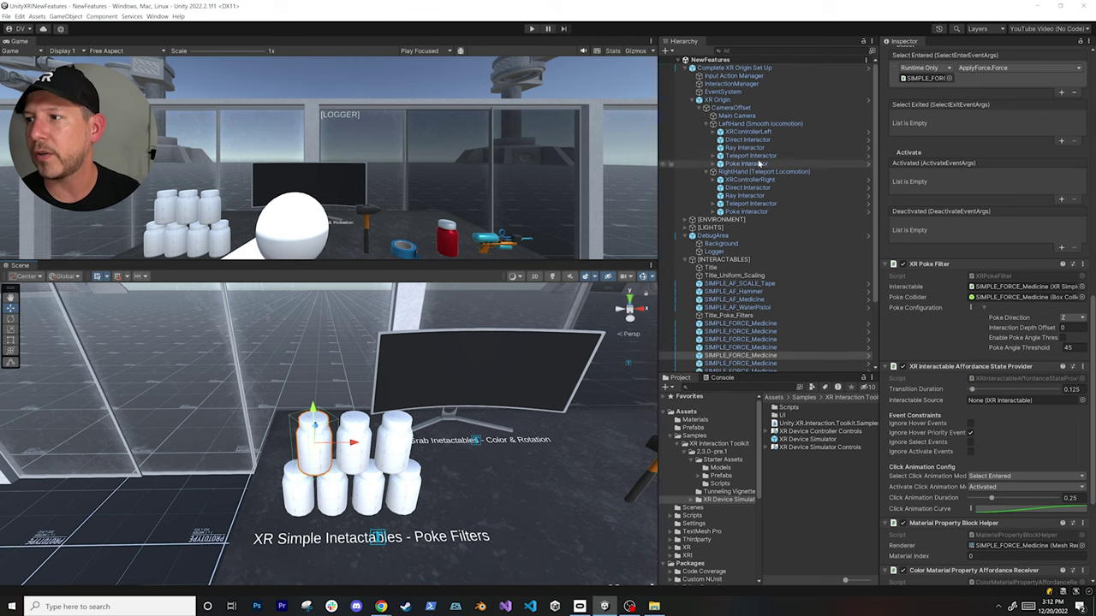
click(755, 164)
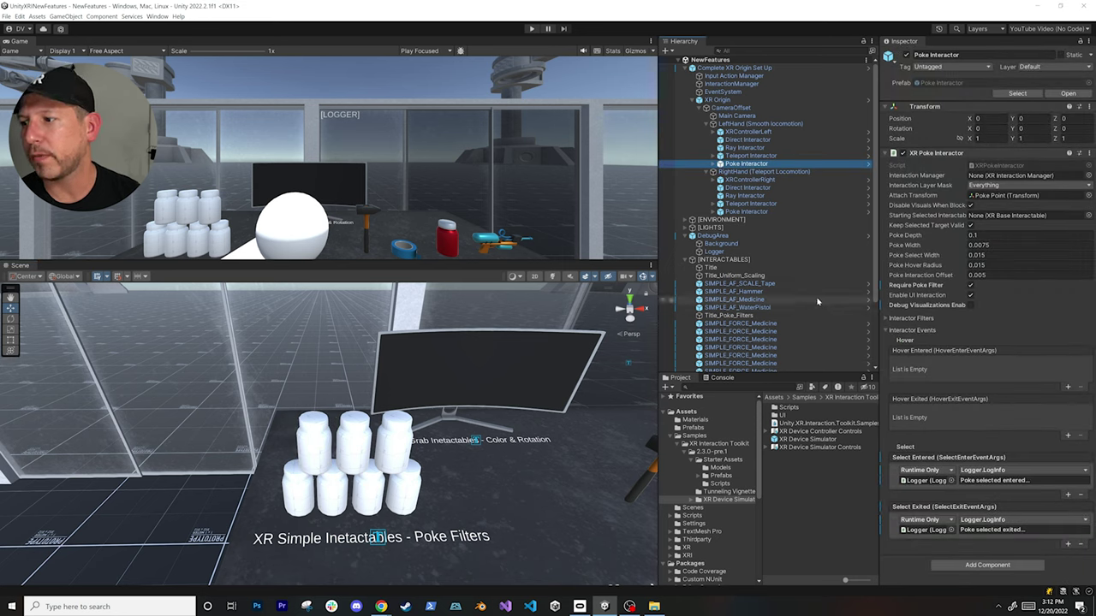
scroll(770, 300, down, 3)
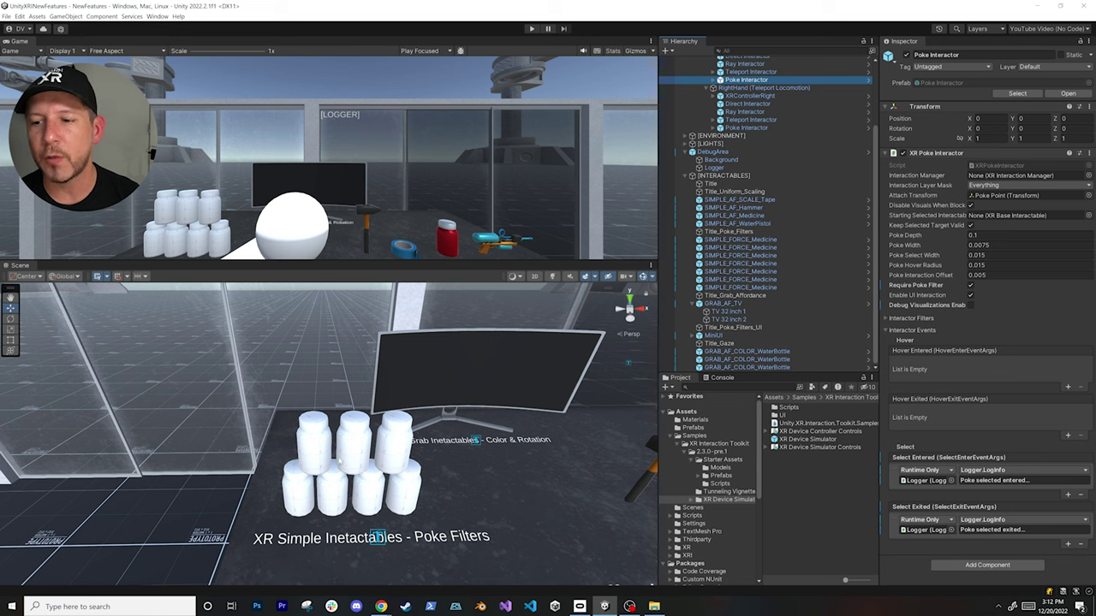
Select the stack's top-left medicine bottle again and compare its XR Simple Interactable's Interactable Filters with its XR Poke Filter
click(314, 464)
right_drag(314, 464, 405, 453)
key(f)
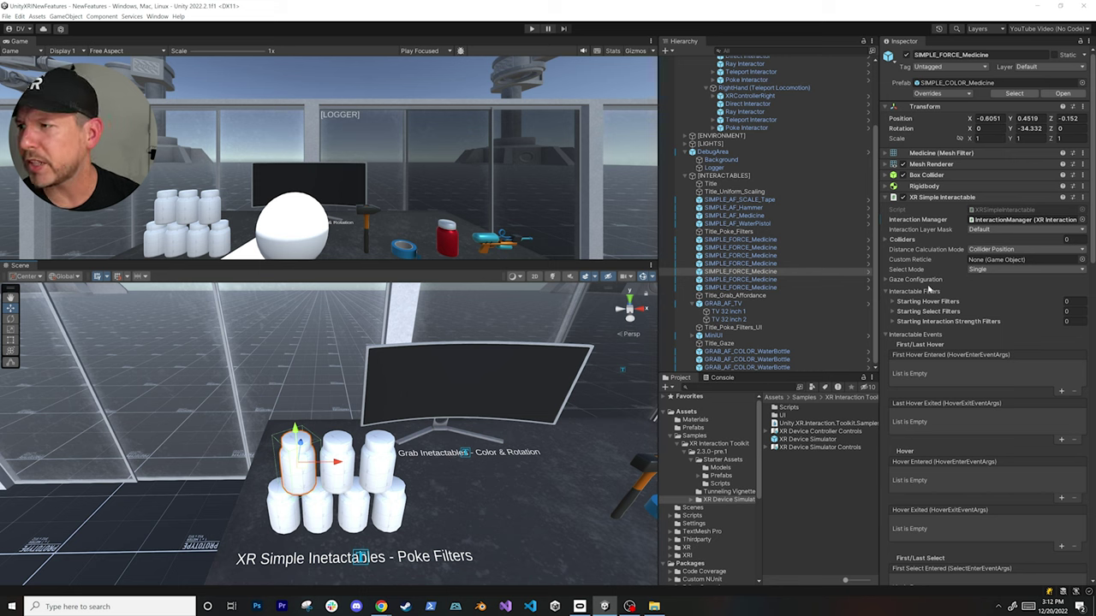
scroll(925, 209, down, 15)
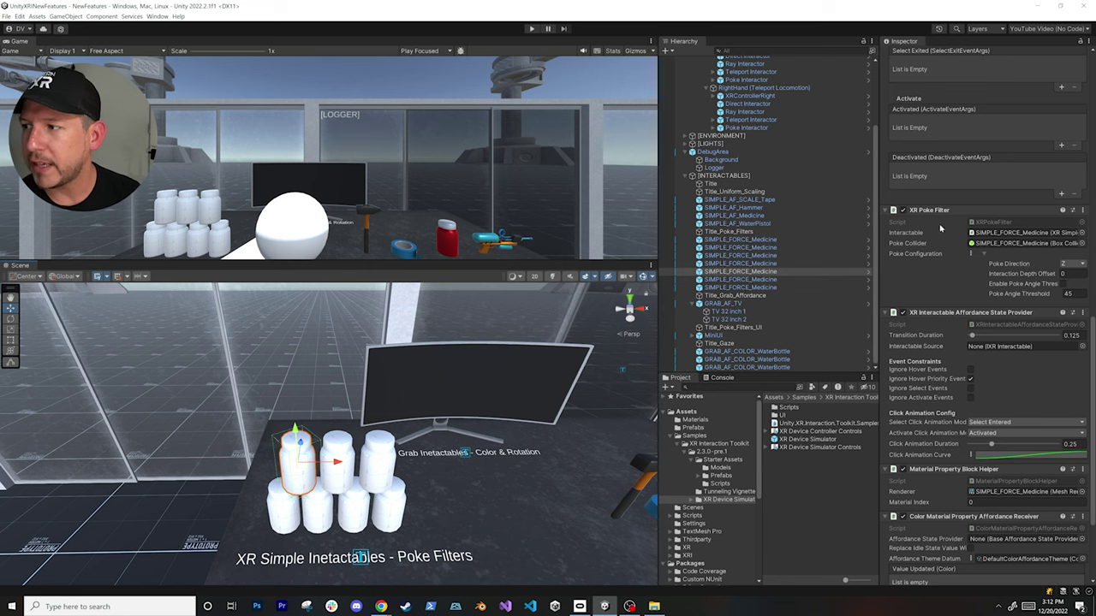
scroll(945, 231, up, 12)
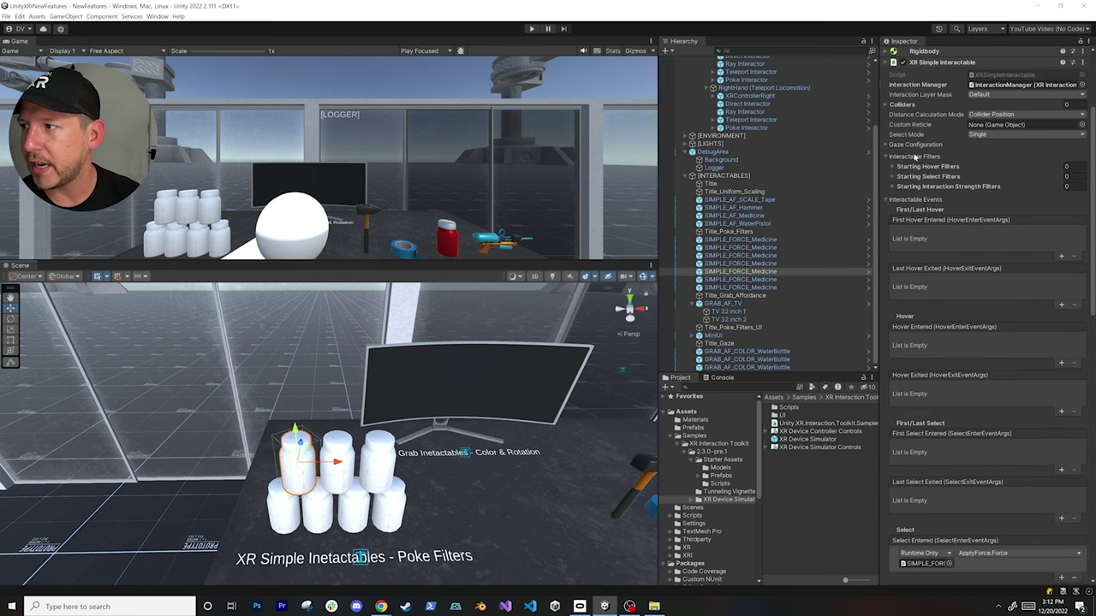
scroll(1018, 305, down, 10)
scroll(1017, 308, down, 3)
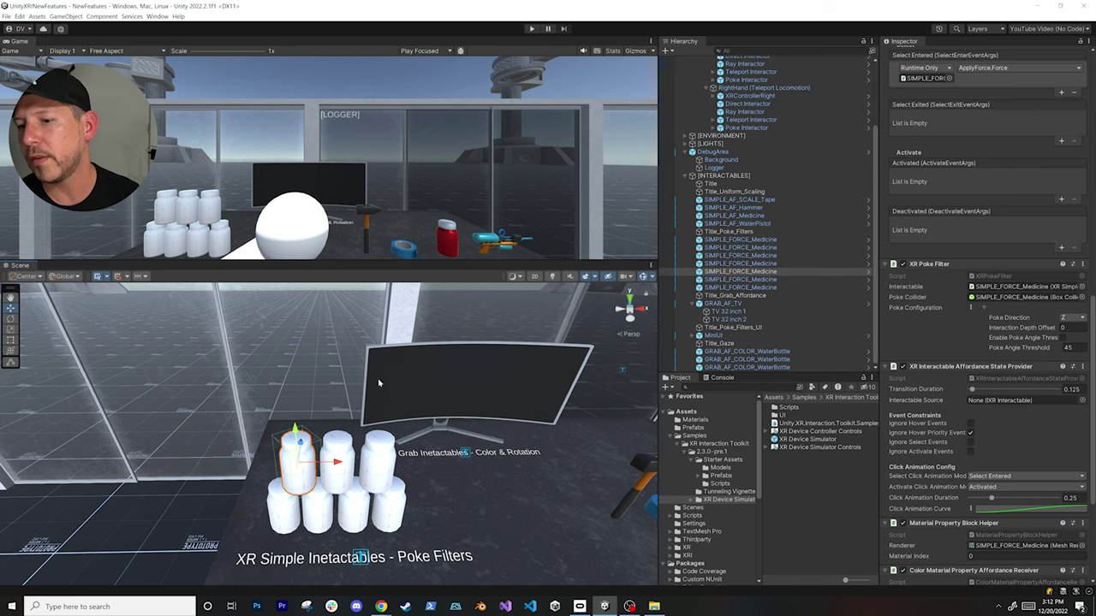
View the selected bottle up close and show the Use Asset and Use Value choices for its Poke Configuration
scroll(374, 477, up, 3)
alt+drag(353, 479, 289, 395)
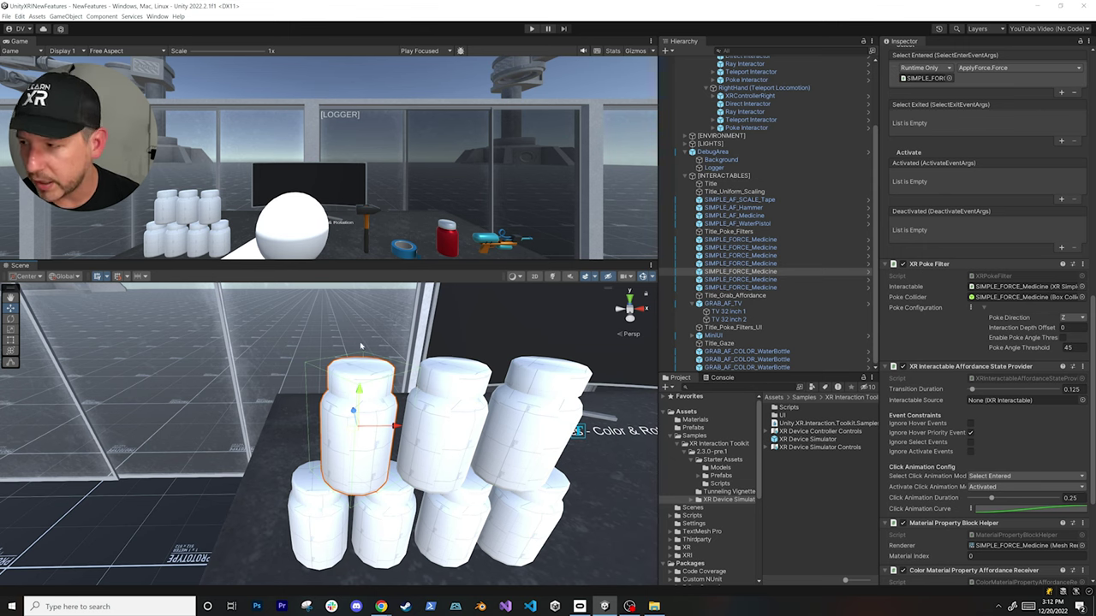
click(970, 308)
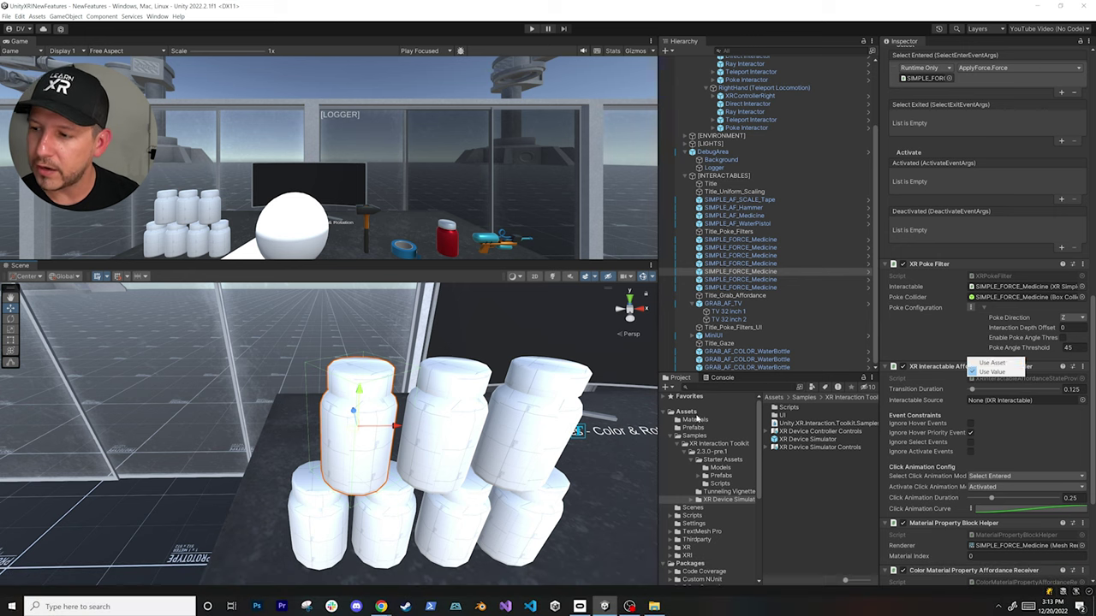
Look up the XR Value Datums choices for creating a new asset in the project's Settings folder
click(690, 412)
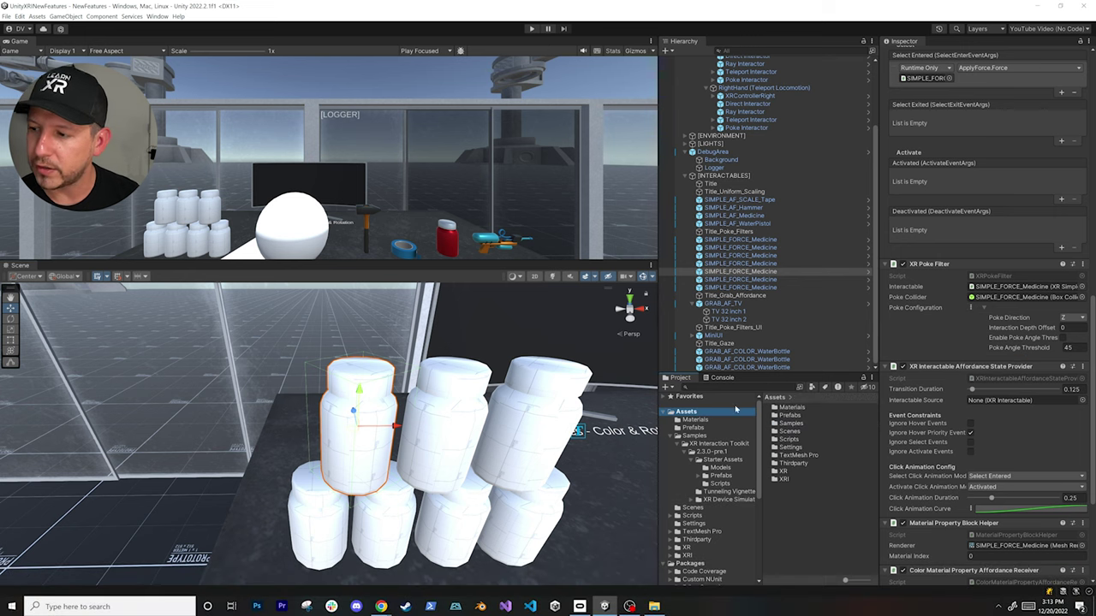
double_click(799, 447)
right_click(807, 464)
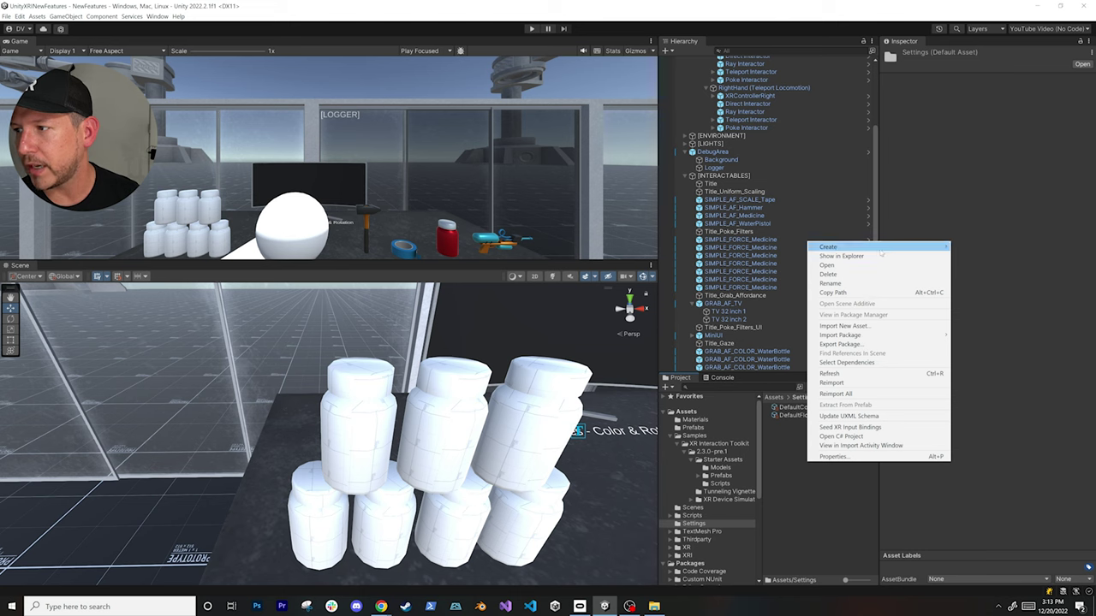
mouse_move(828, 247)
mouse_move(1007, 213)
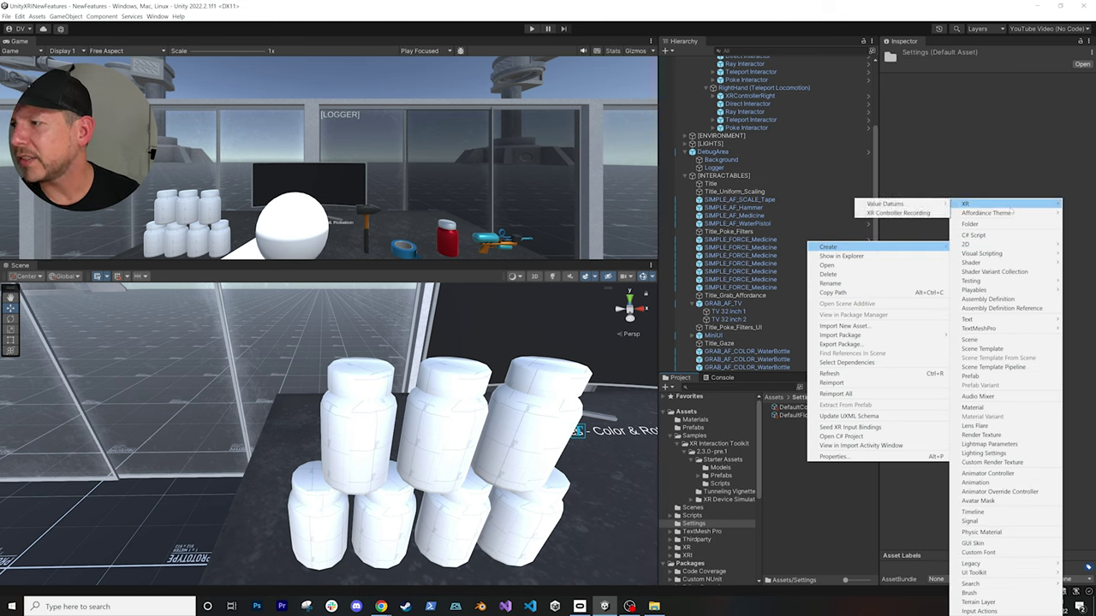
mouse_move(946, 203)
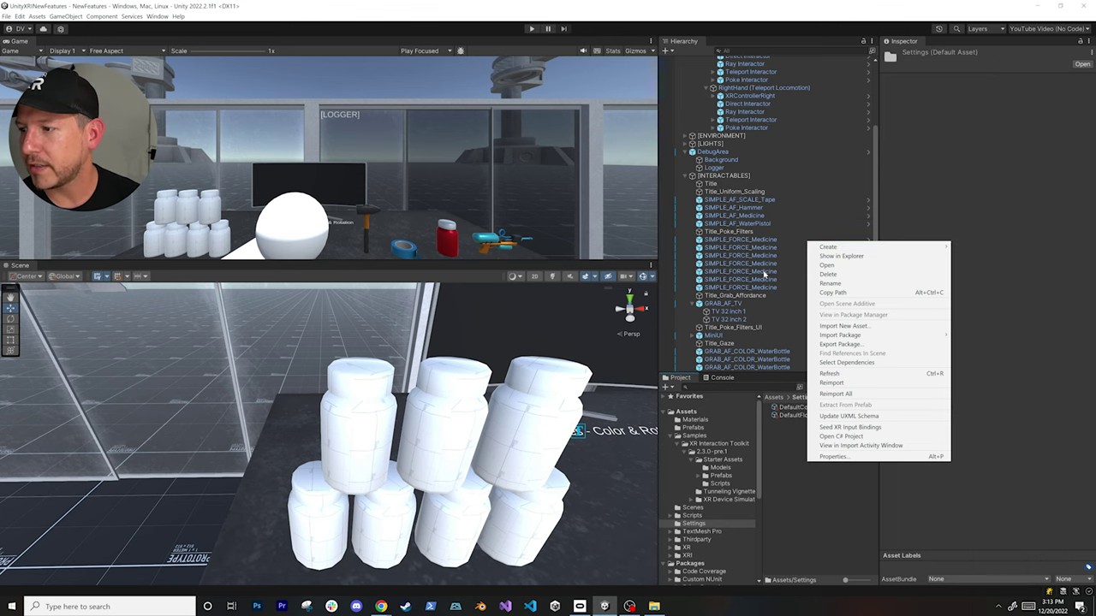
Select the middle bottle in the stack's upper row and examine its XR Poke Filter's Poke Configuration values
click(741, 279)
scroll(1010, 351, down, 10)
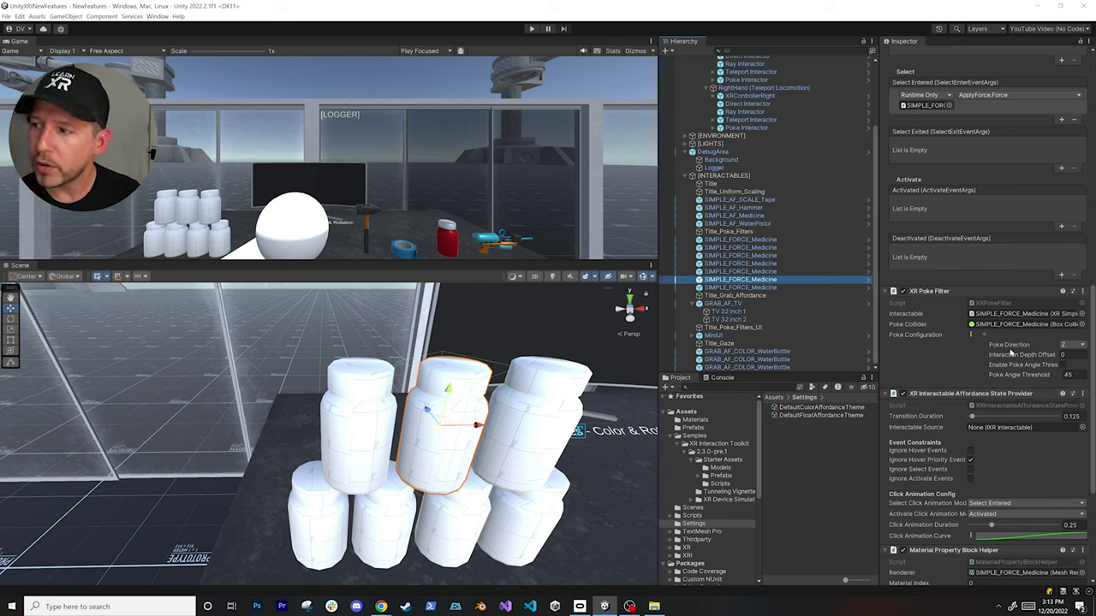
mouse_move(1014, 351)
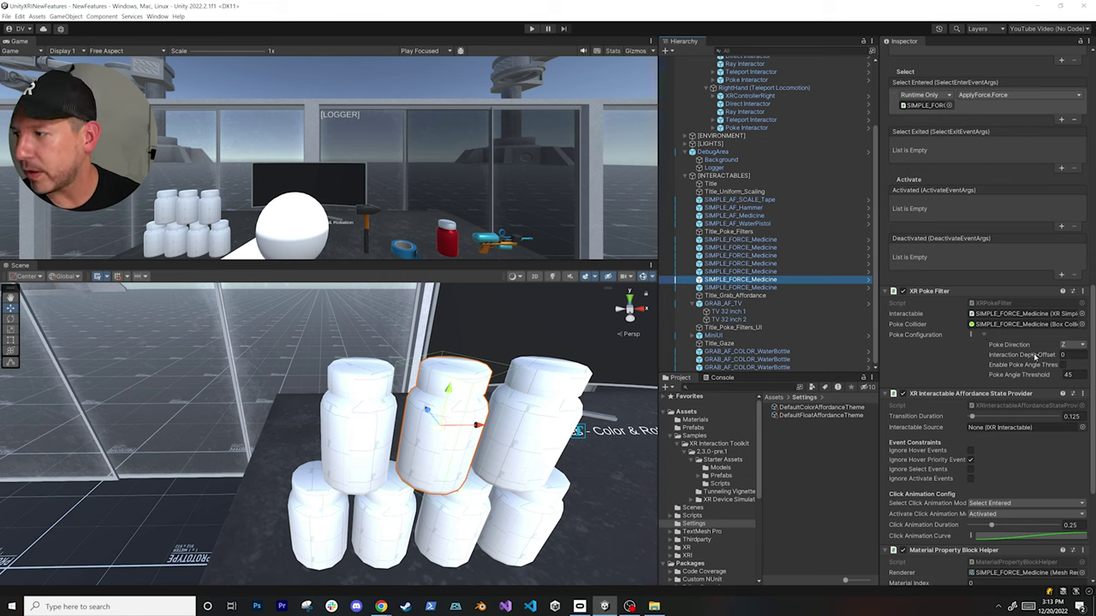
Try an Interaction Depth Offset of 0.24 on the middle bottle's XR Poke Filter and try out Enable Poke Angle Threshold
drag(1037, 356, 1043, 361)
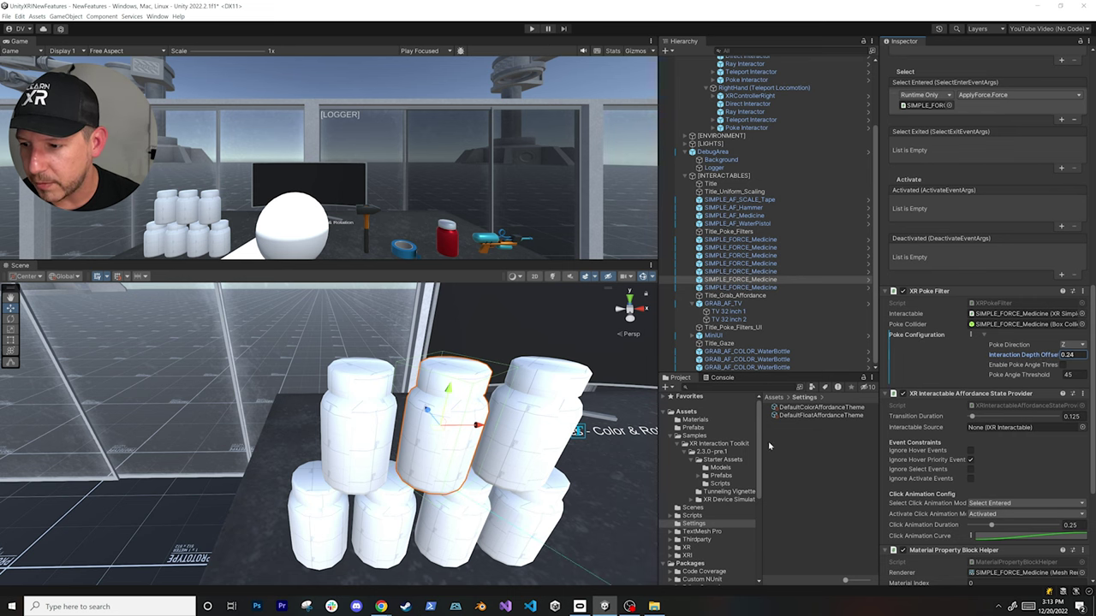
scroll(454, 472, down, 5)
scroll(454, 473, up, 5)
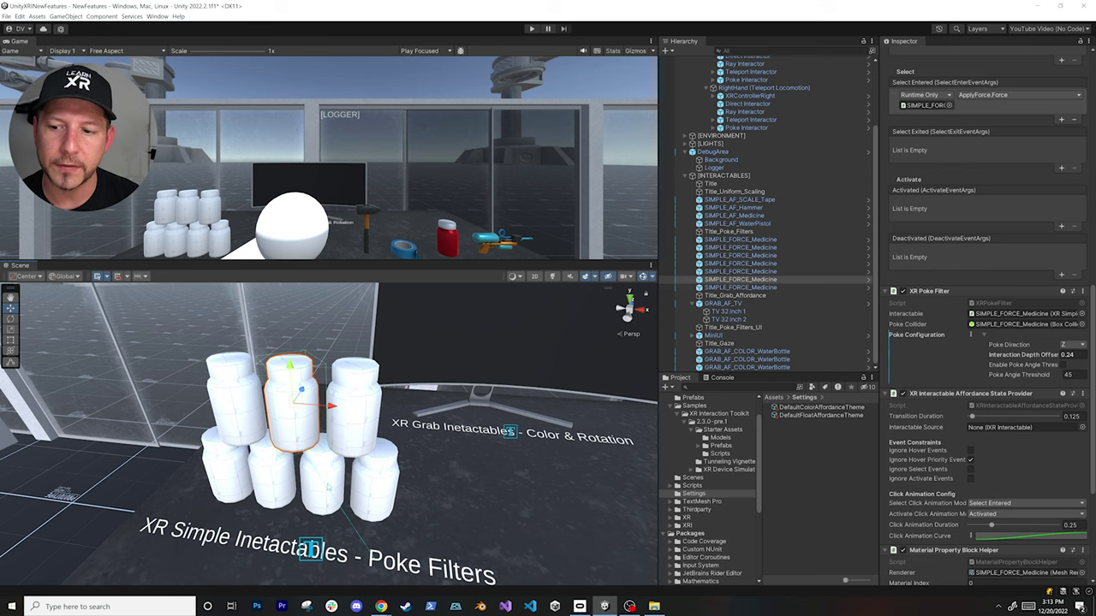
middle_drag(412, 514, 399, 486)
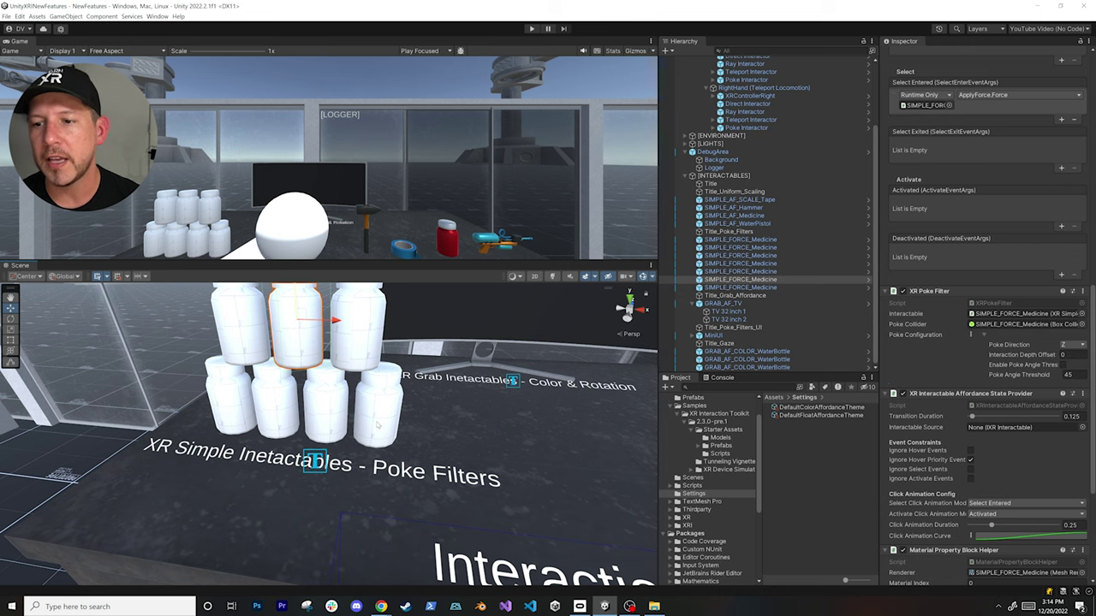
scroll(310, 402, up, 1)
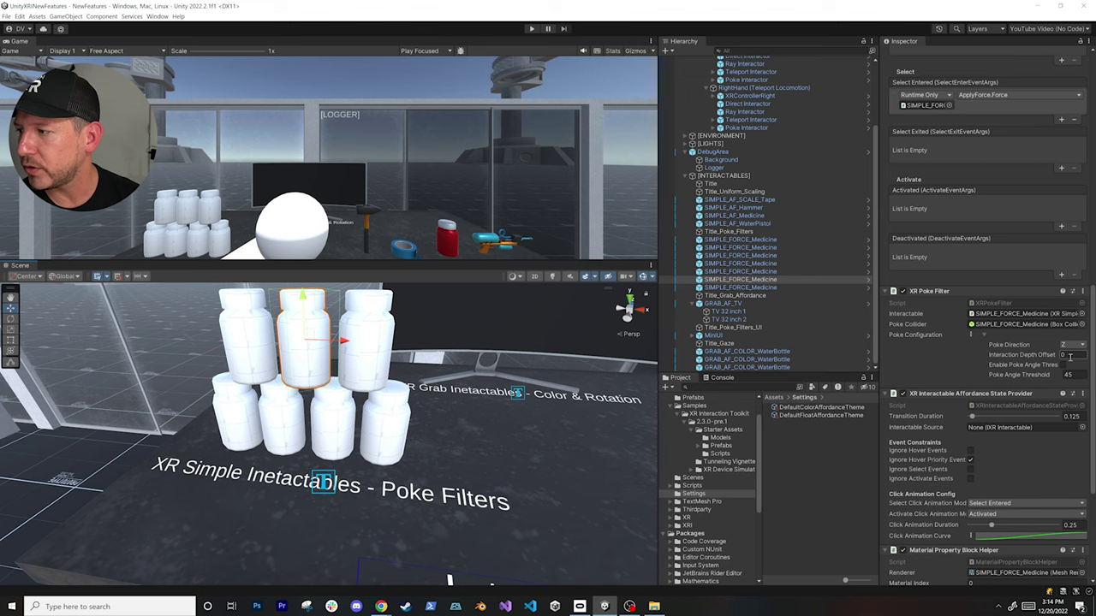
mouse_move(1052, 366)
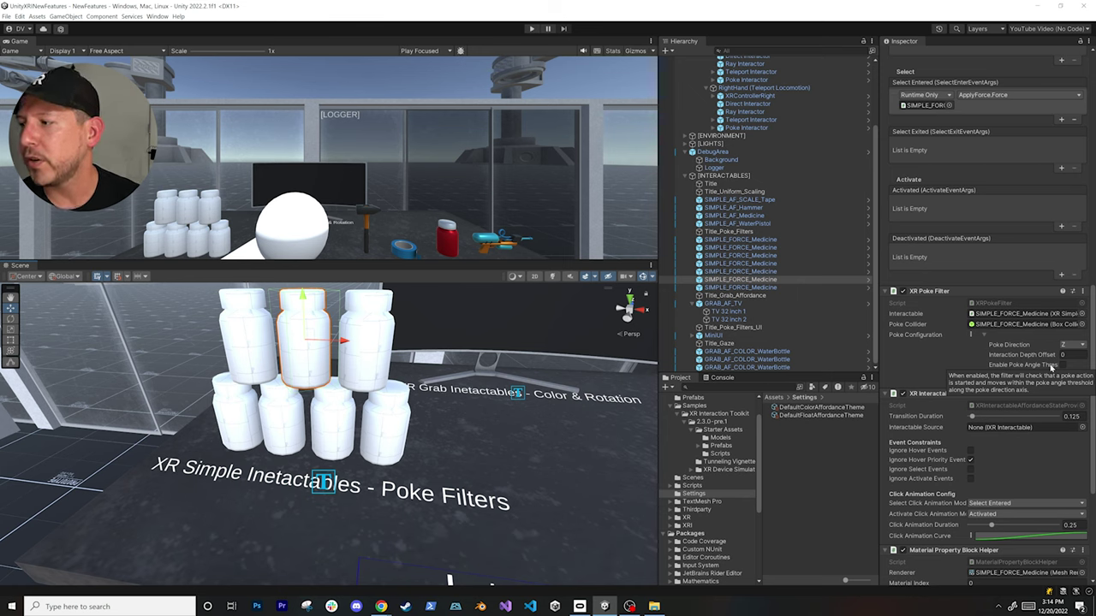
click(1064, 365)
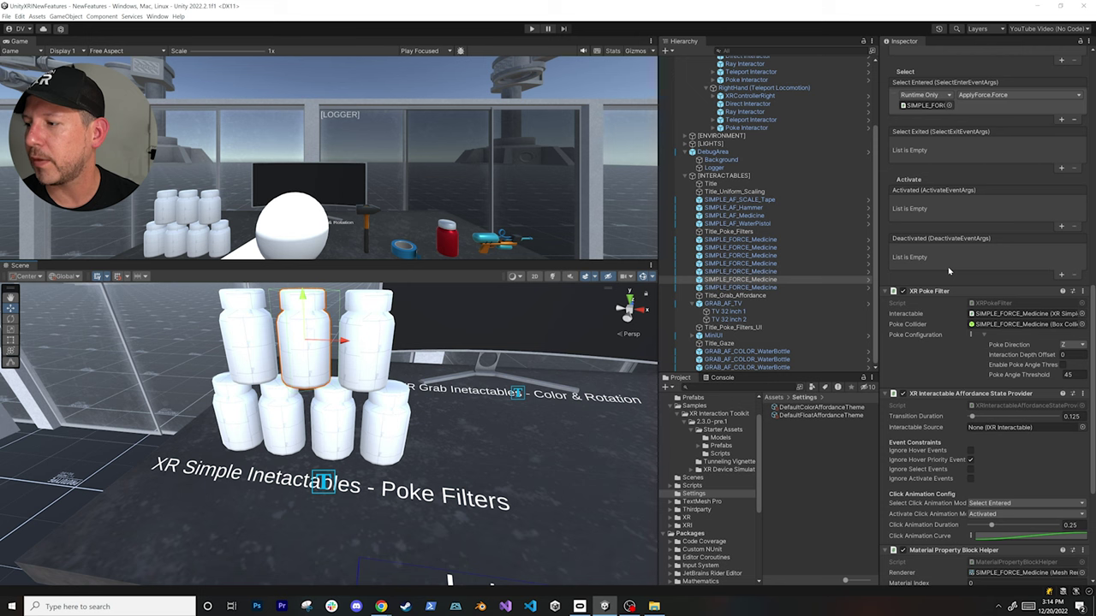
Select the MiniUI canvas of the Poke User Interface Interactions panel and view its controls up close
scroll(950, 300, down, 2)
scroll(945, 271, up, 2)
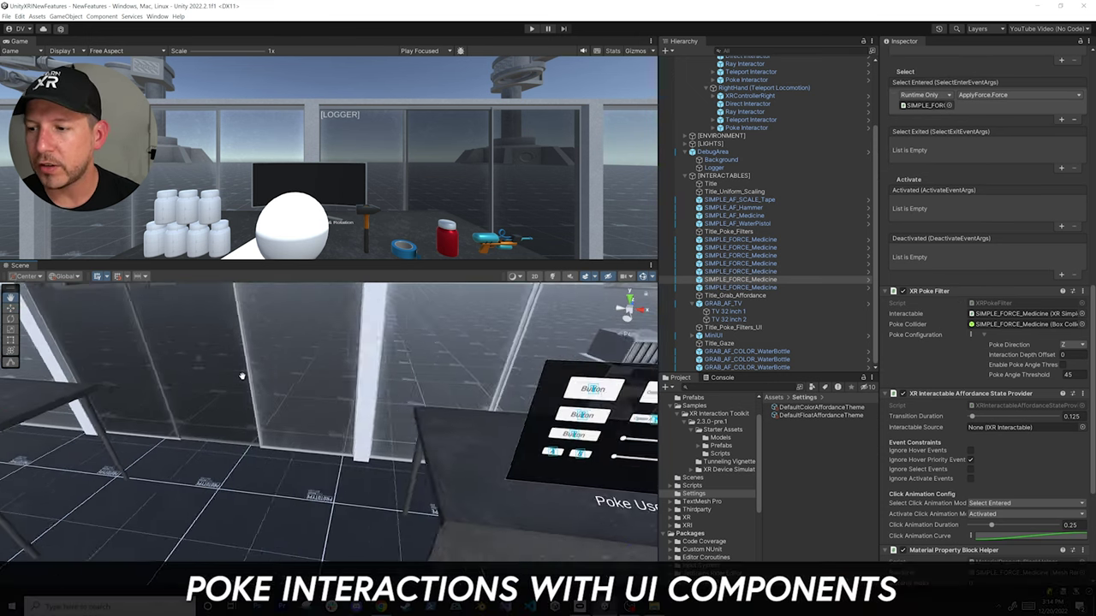
click(432, 381)
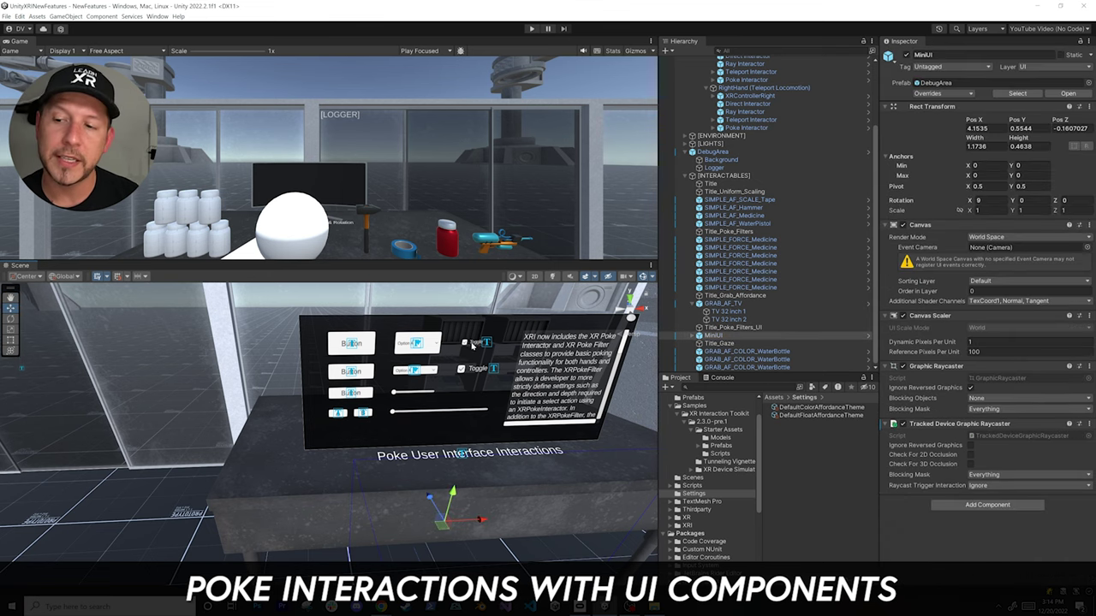
scroll(445, 353, up, 2)
scroll(762, 214, up, 3)
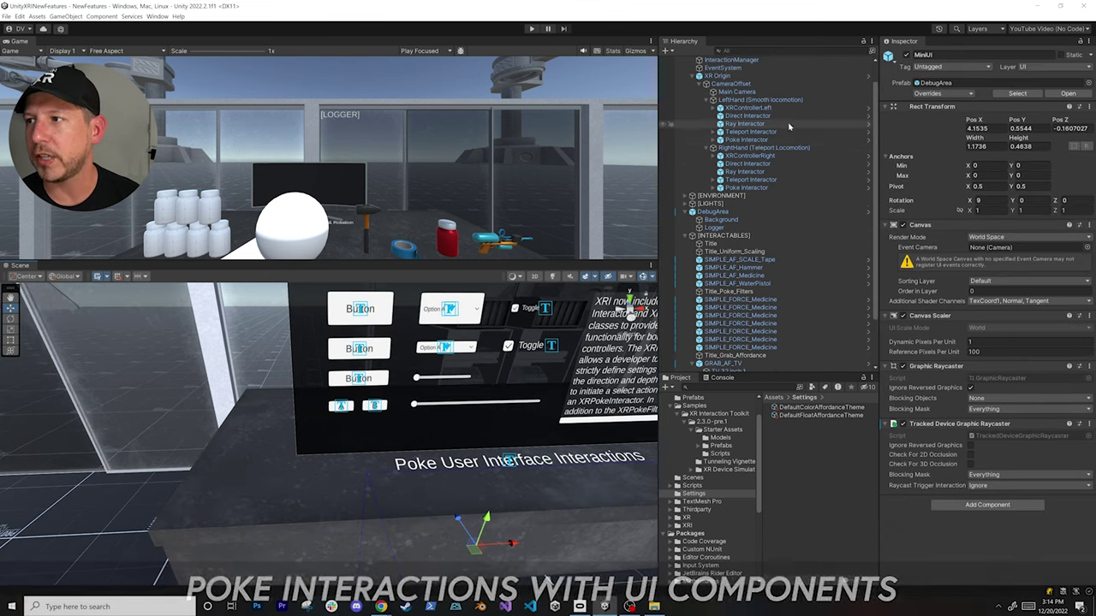
Check Enable UI Interaction on the left hand's Poke Interactor, then review MiniUI's Tracked Device Graphic Raycaster
click(746, 140)
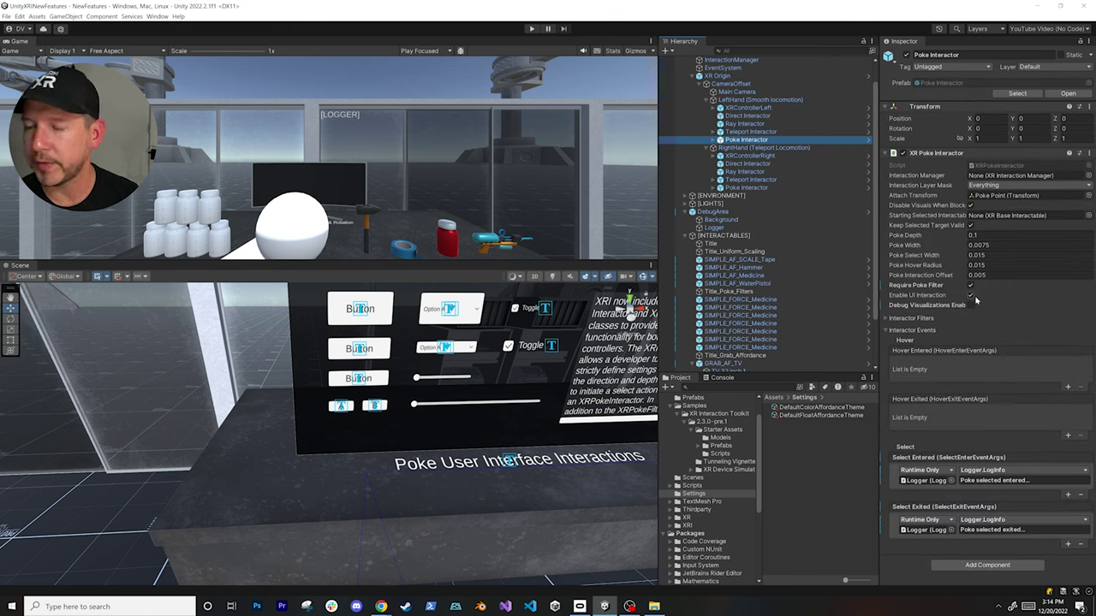
scroll(754, 274, down, 3)
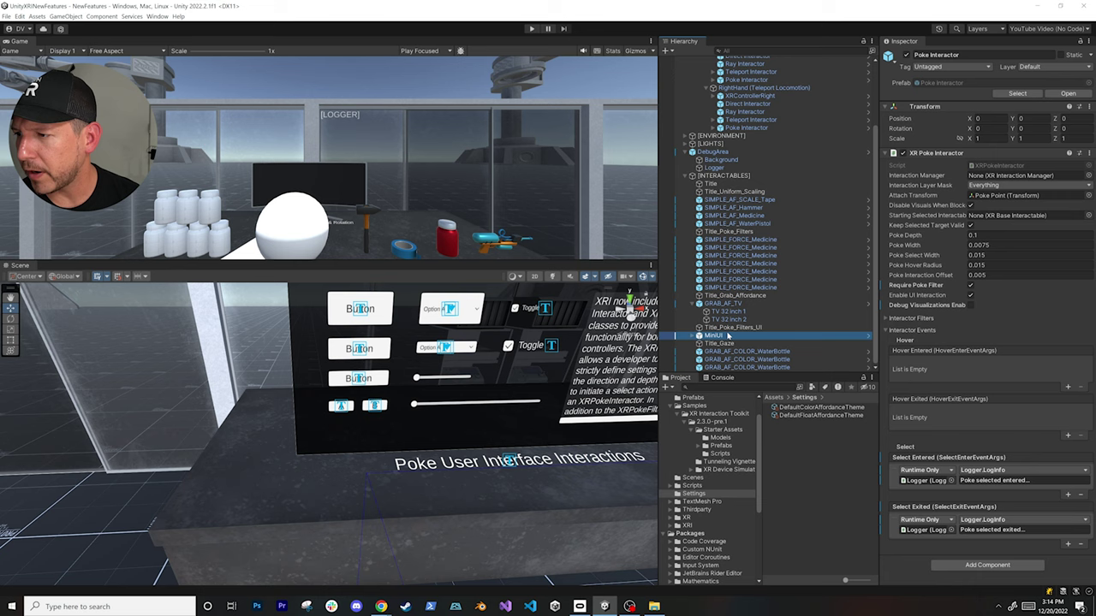
click(715, 335)
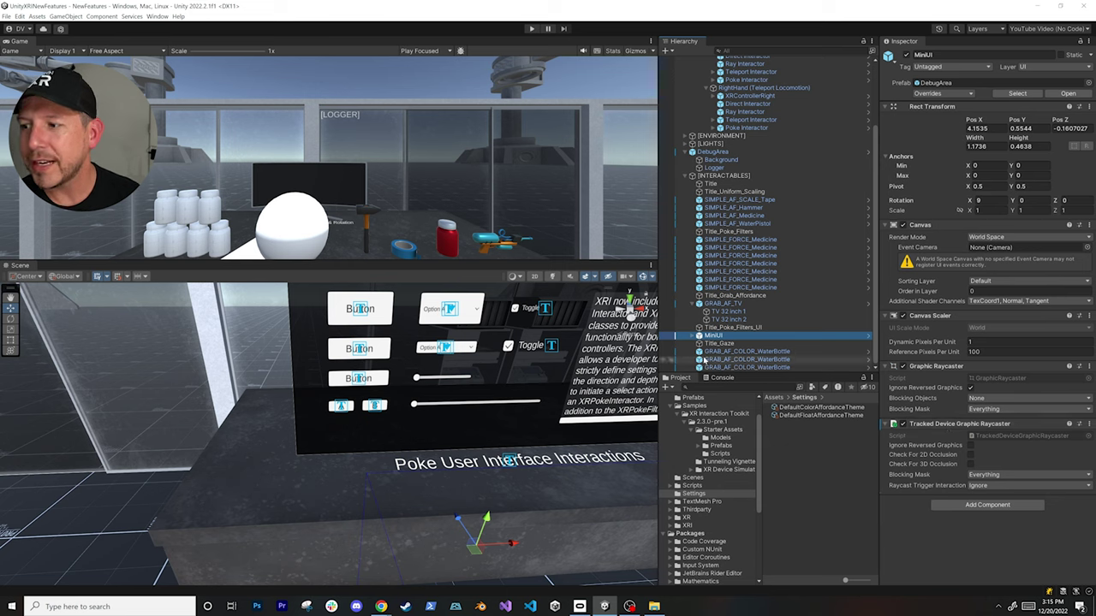
Expand MiniUI and select its first Button to look through the canvas's child controls
click(692, 335)
click(720, 351)
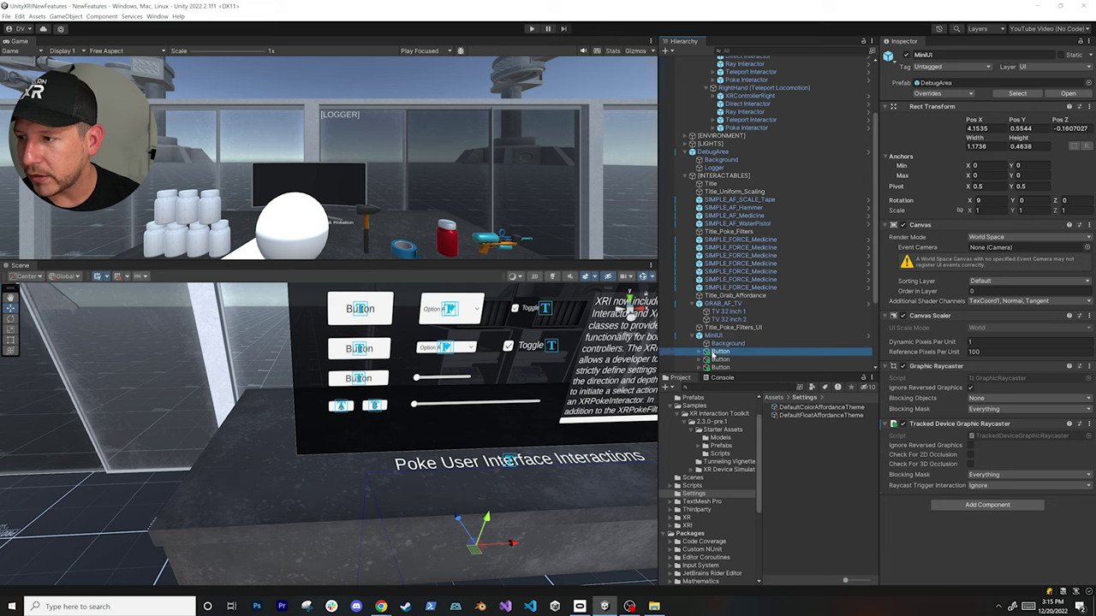
scroll(981, 298, down, 3)
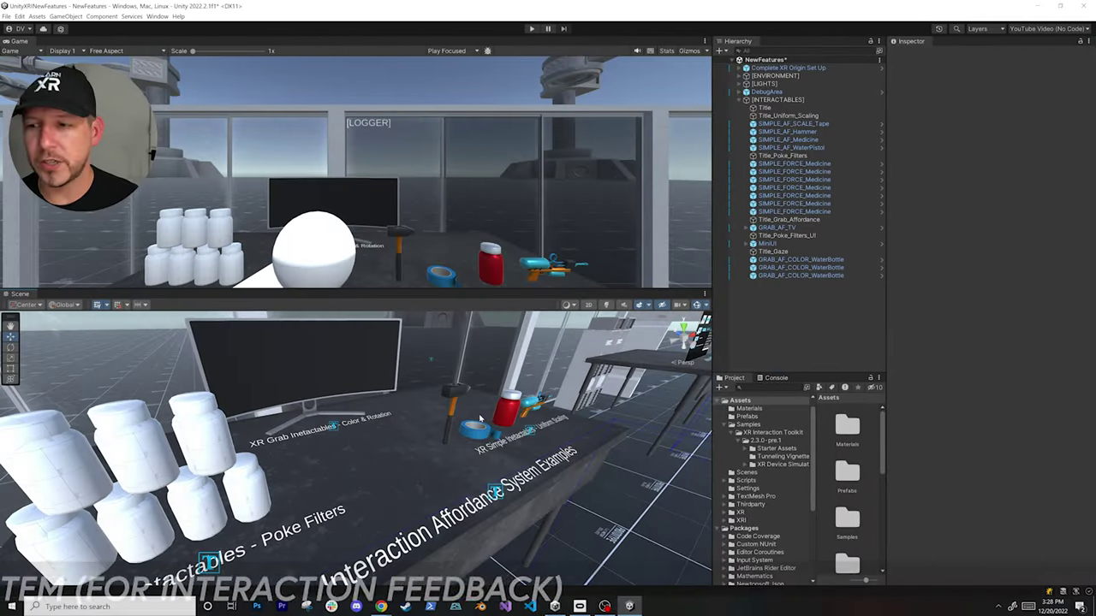
Select the hammer on the table, view it up close and review its XR Interactable Affordance State Provider settings
right_drag(480, 418, 475, 417)
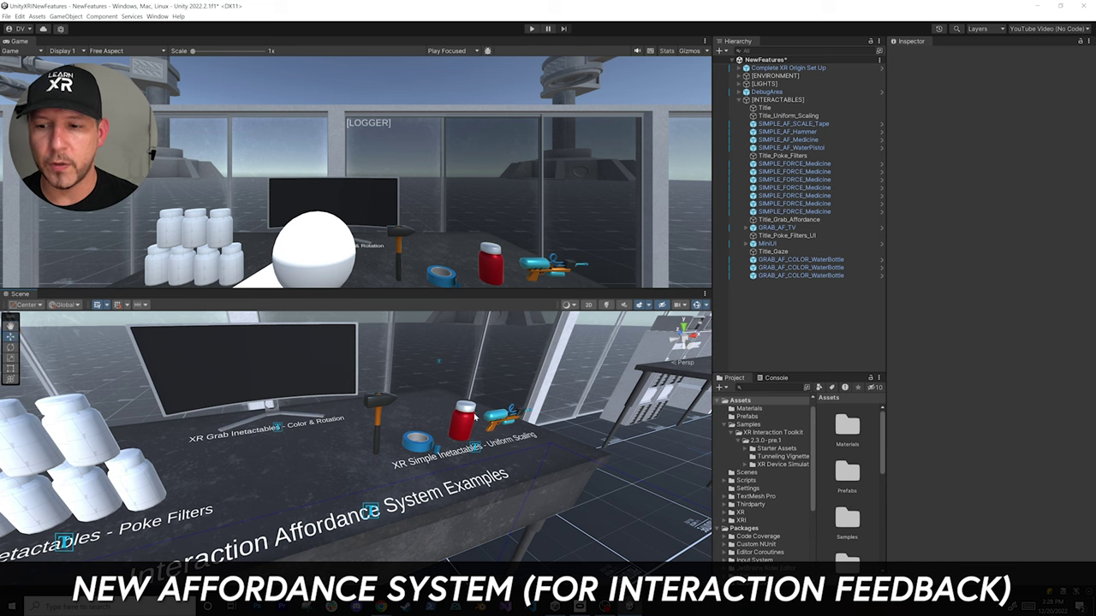
click(379, 422)
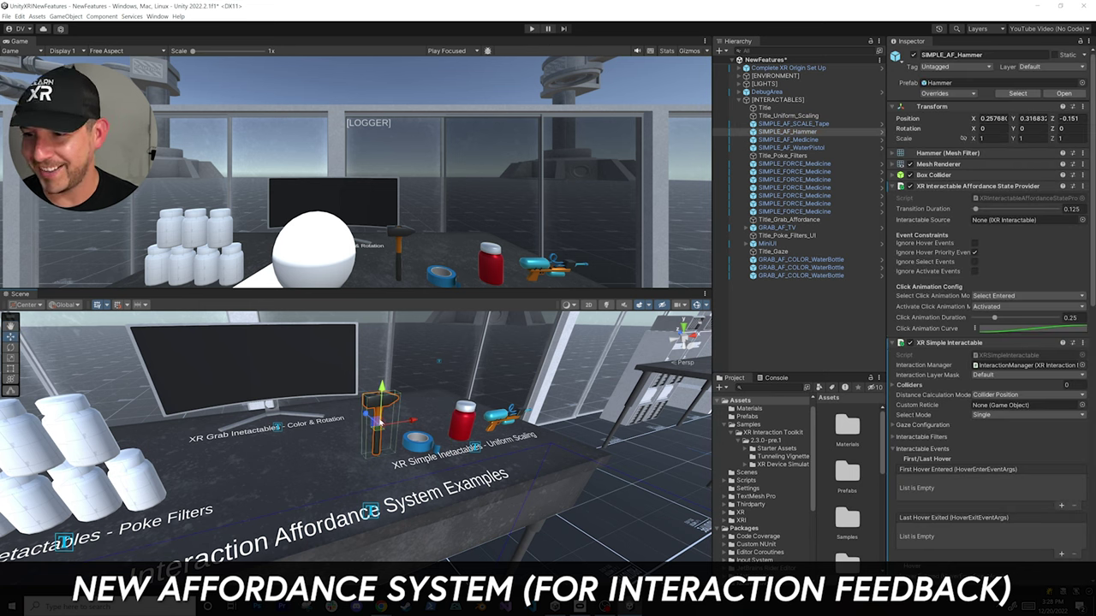
key(f)
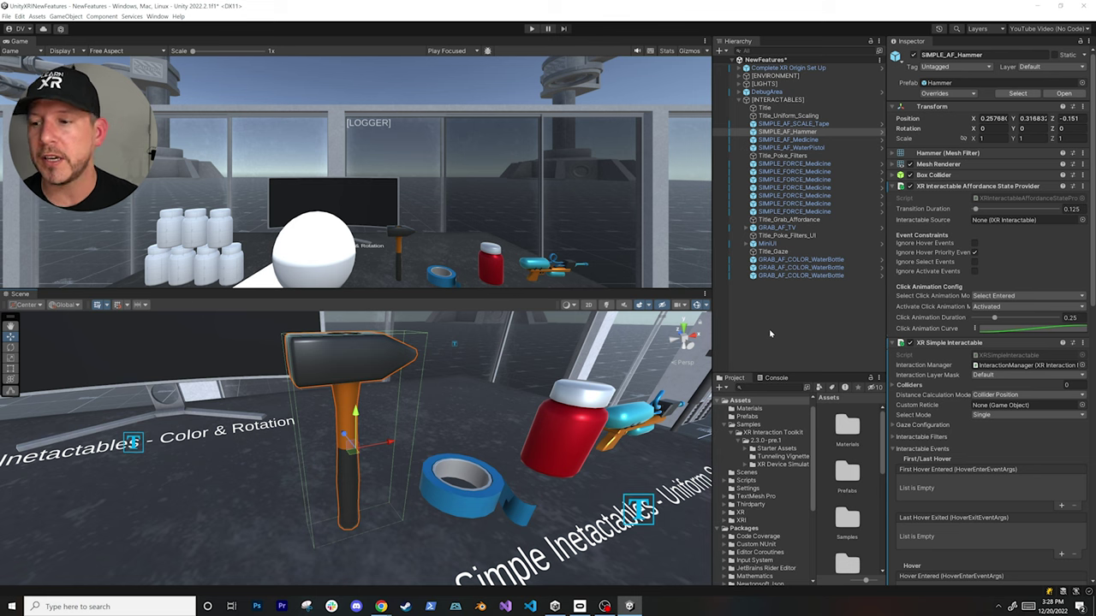
alt+drag(591, 409, 568, 414)
right_drag(536, 429, 608, 429)
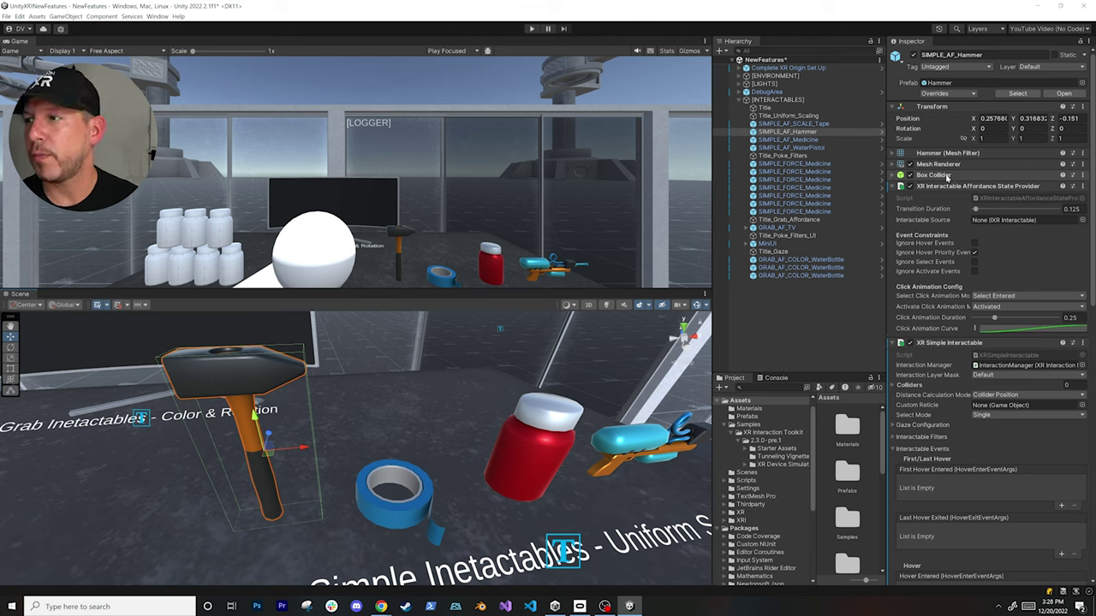
scroll(977, 202, down, 3)
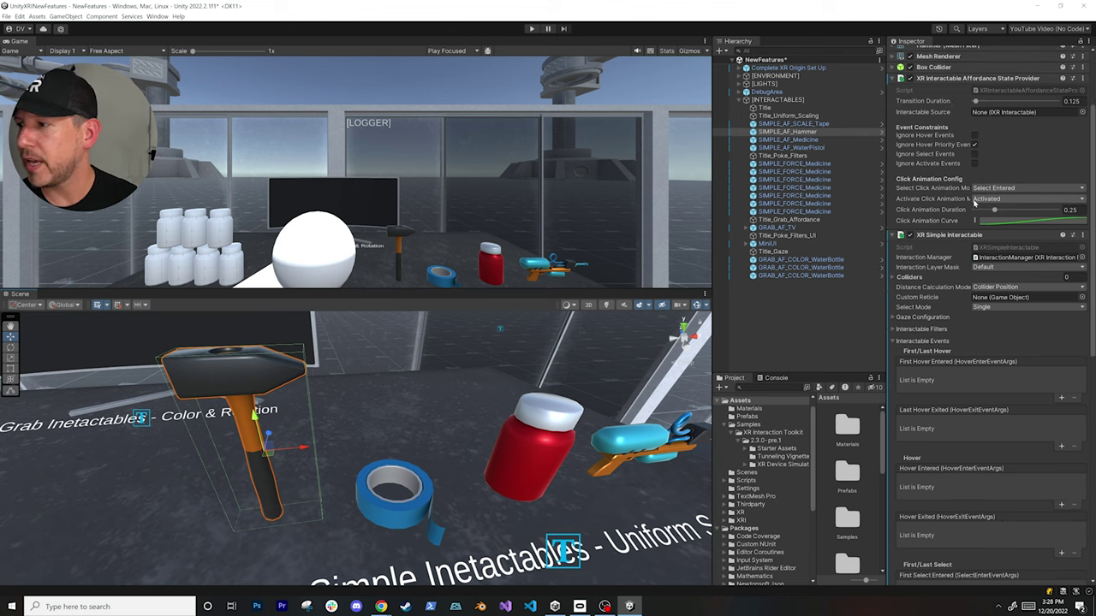
scroll(977, 202, up, 2)
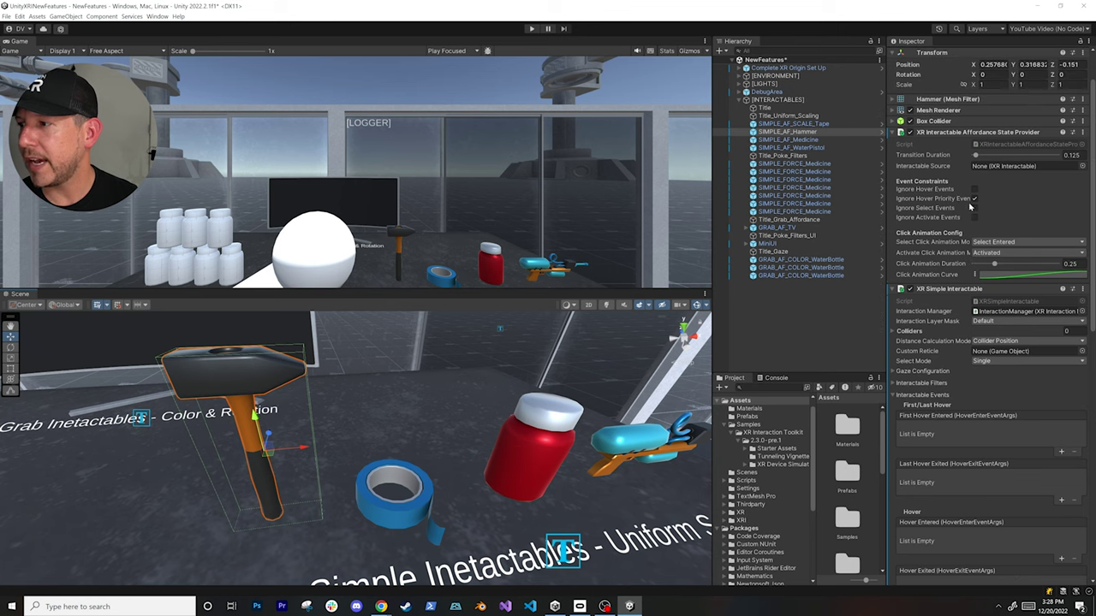
Move the hammer's XR Simple Interactable component above its XR Interactable Affordance State Provider
right_click(947, 290)
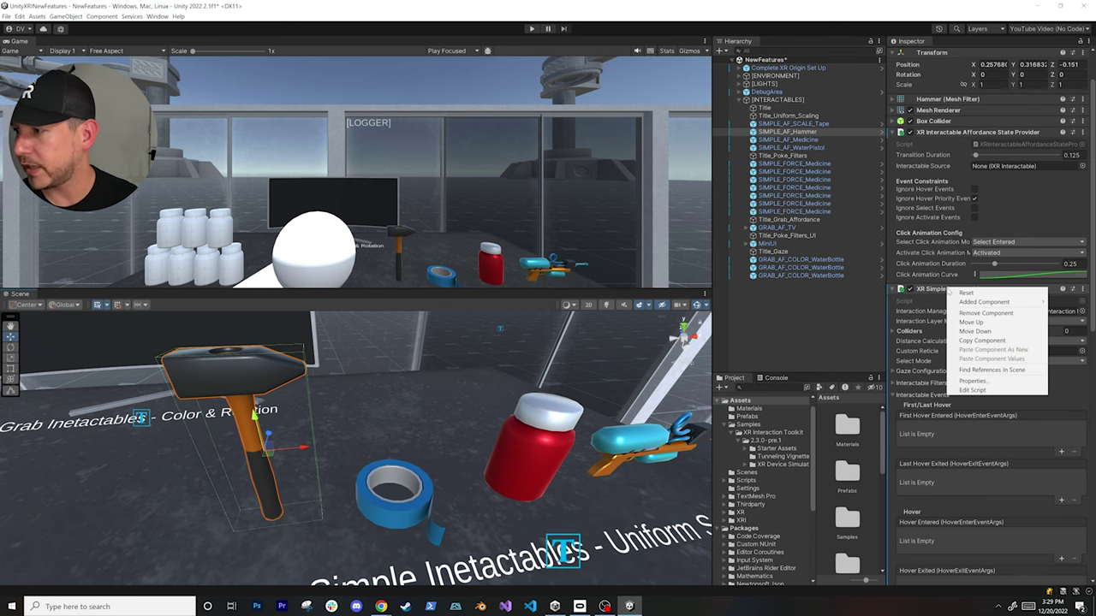
click(985, 313)
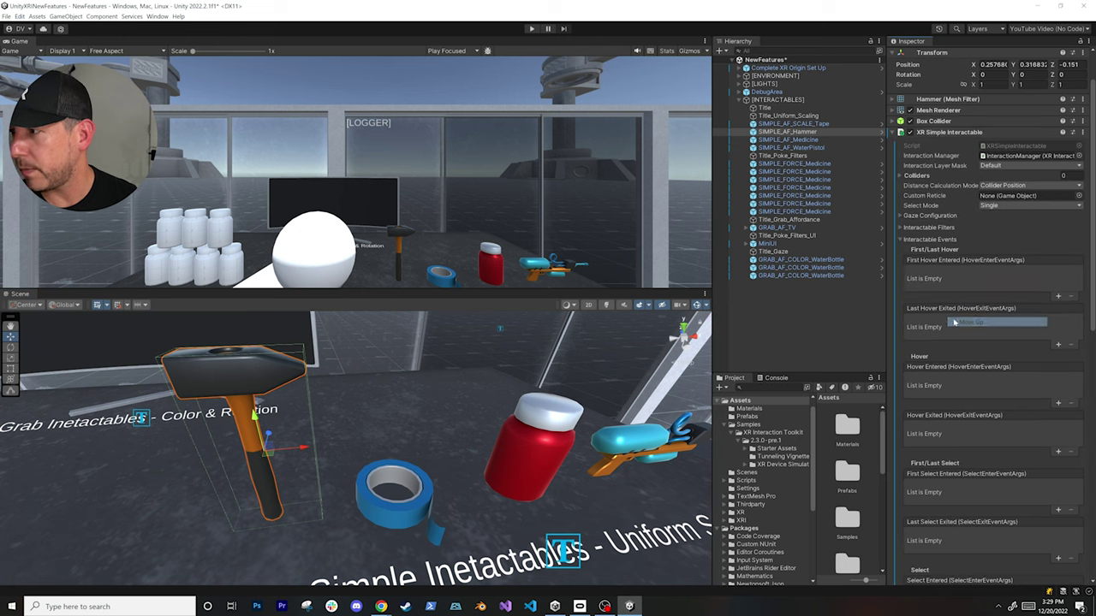
scroll(938, 134, up, 2)
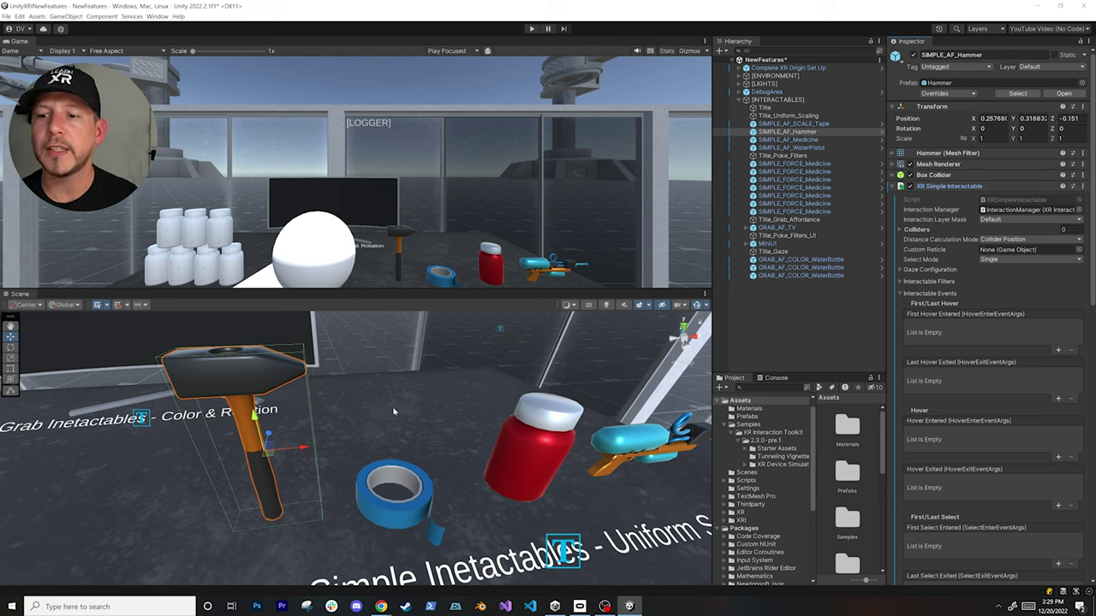
Check the components of the items beside the hammer, including the red medicine bottle, and collapse the hammer's XR Simple Interactable
click(409, 495)
click(408, 496)
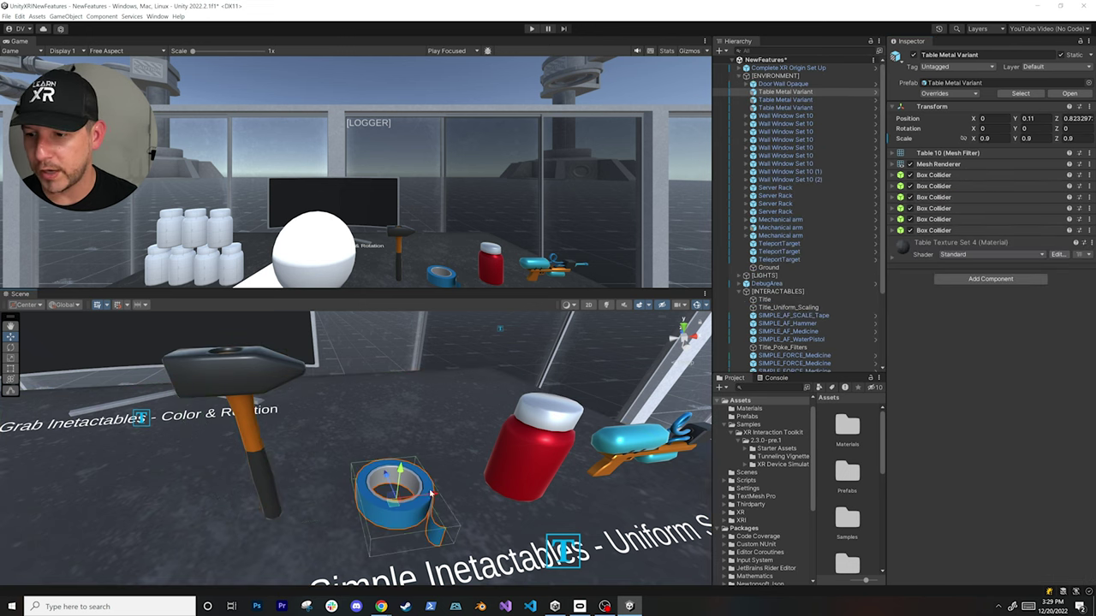
click(536, 446)
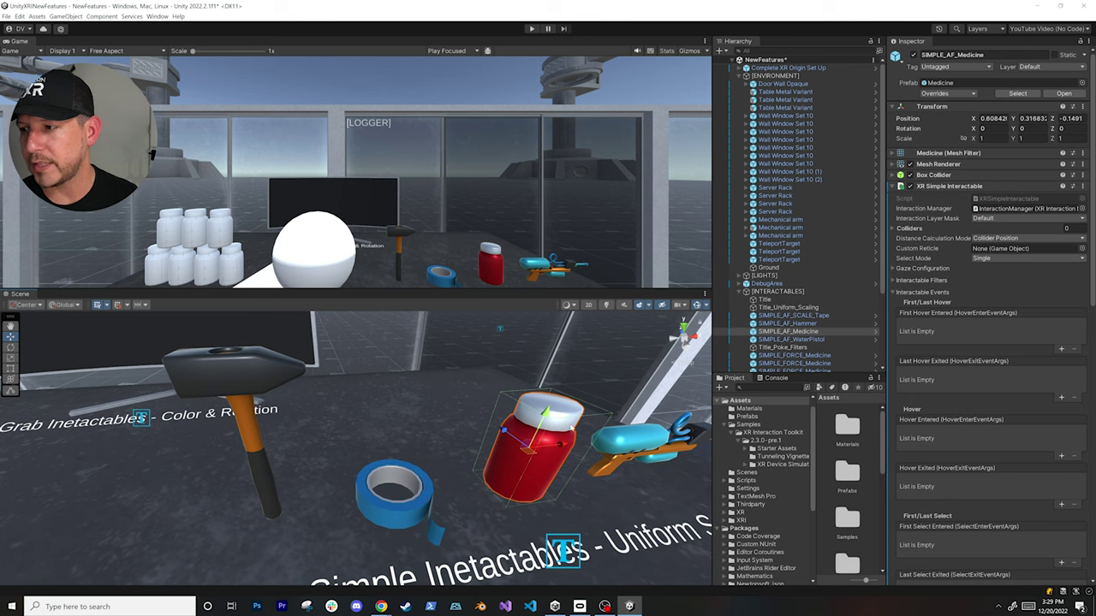
click(285, 379)
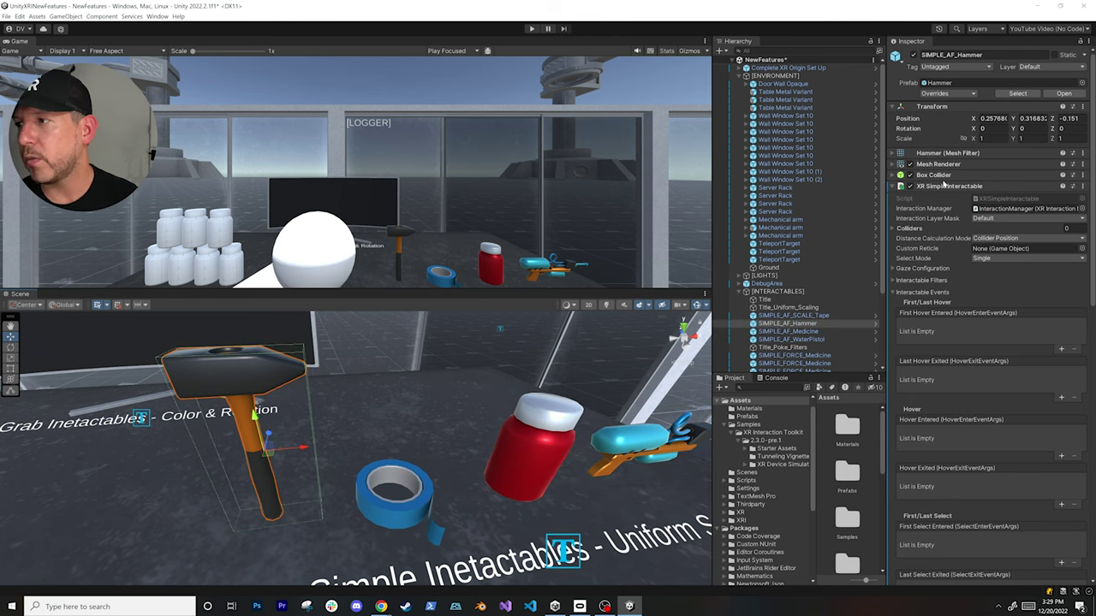
click(945, 186)
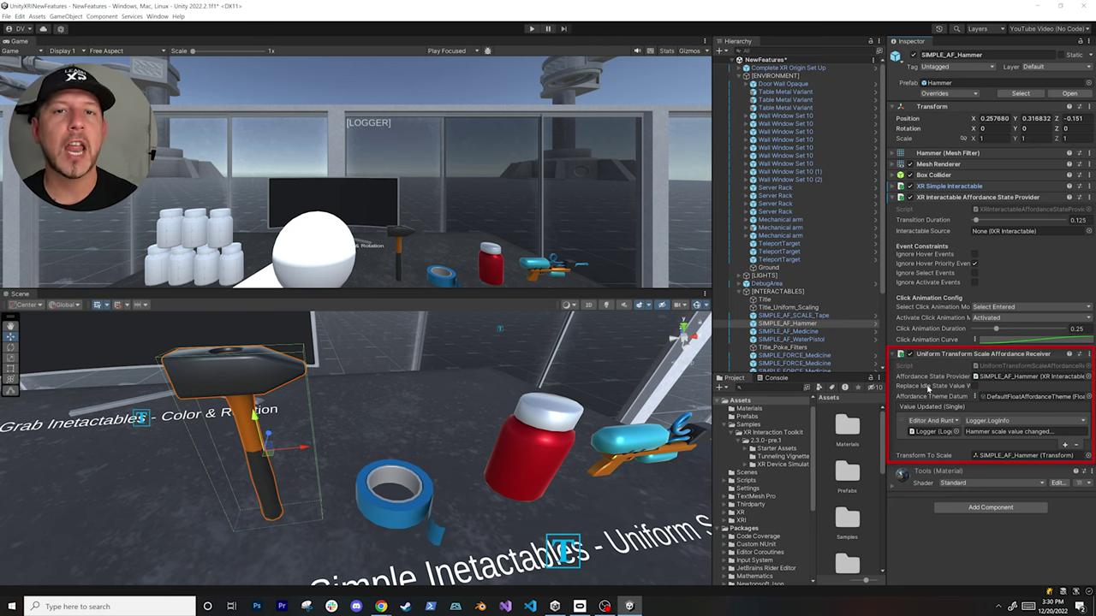
Locate the hammer receiver's Affordance Theme Datum asset in the Settings folder and look over the Affordance Theme types available for creation
click(1002, 398)
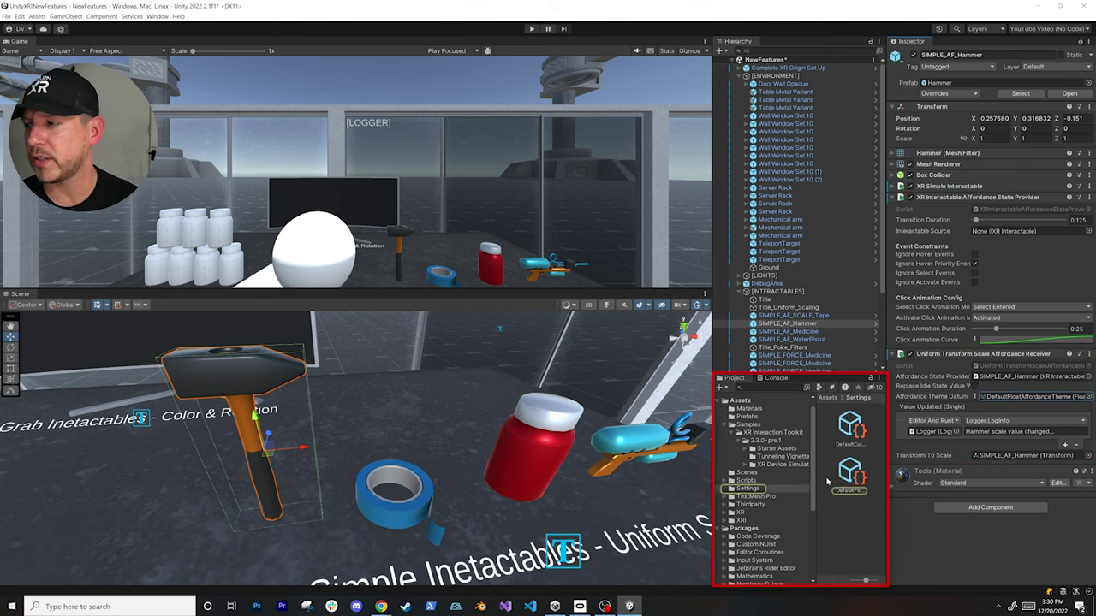
right_click(829, 524)
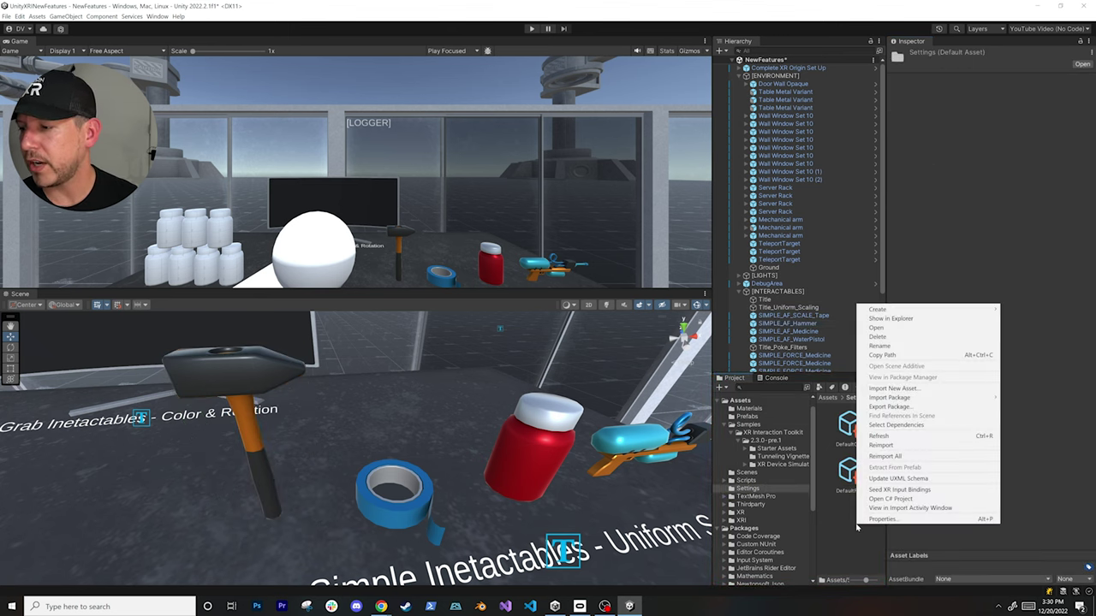
mouse_move(894, 306)
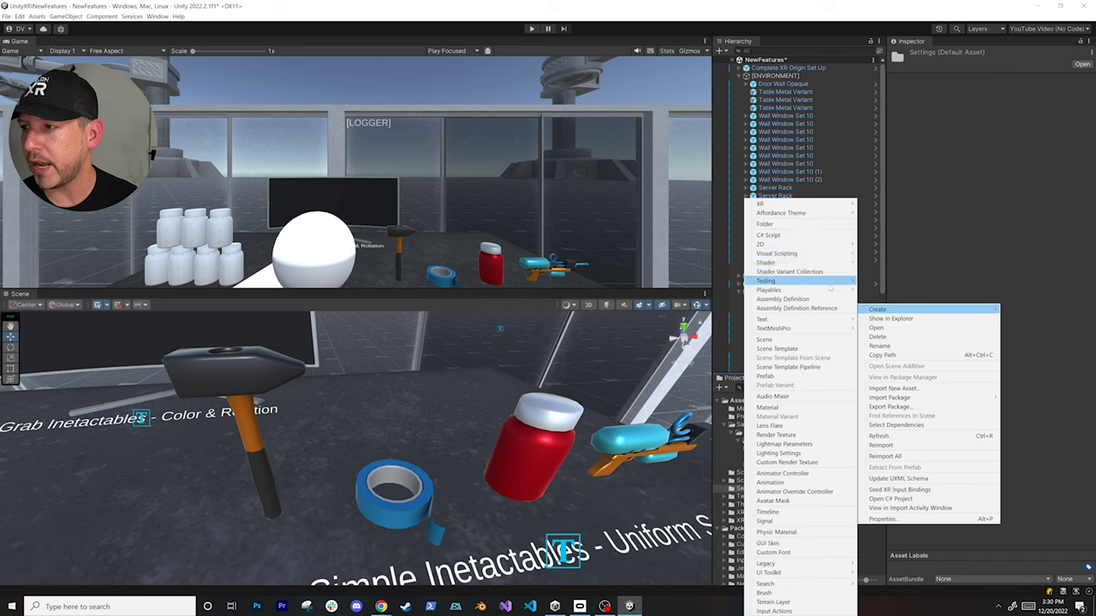
mouse_move(810, 215)
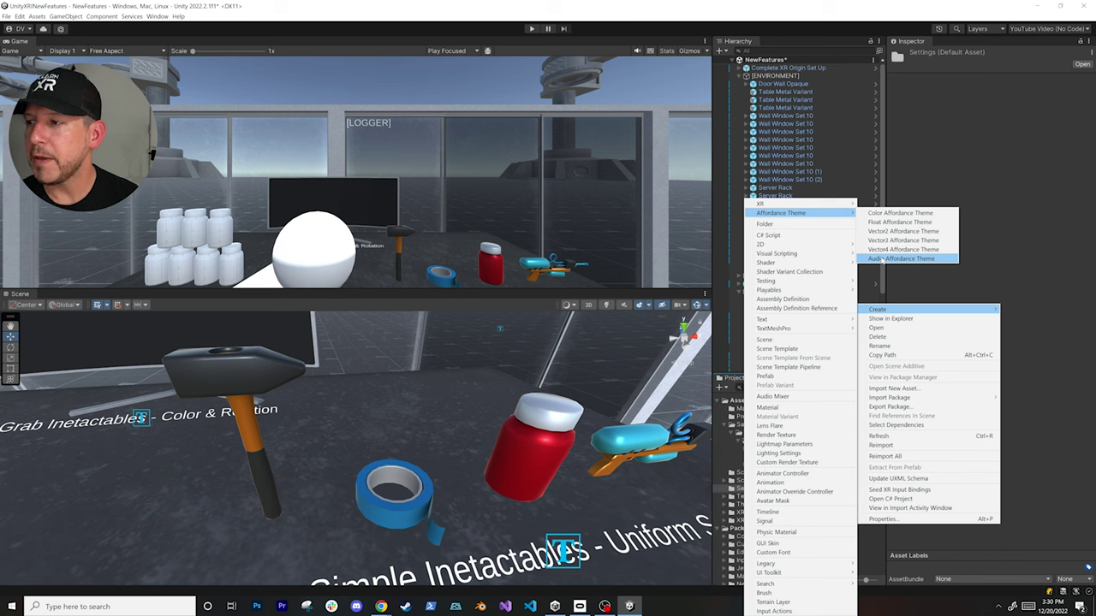
click(945, 169)
Review the Default Color and Default Float Affordance Themes and locate the one assigned to the hammer's Uniform Transform Scale Affordance Receiver
click(851, 425)
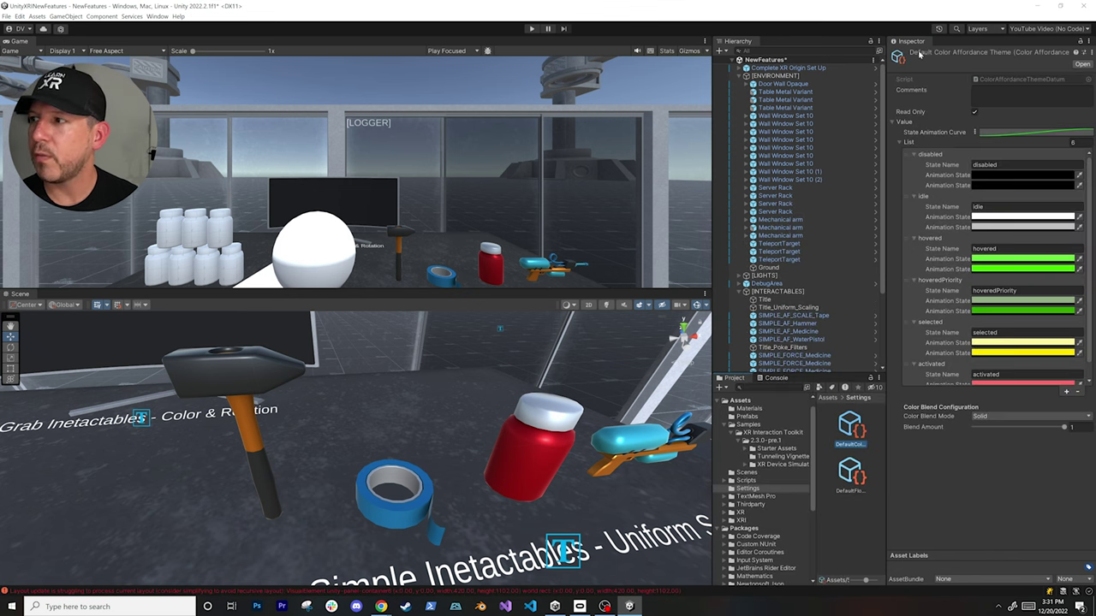
click(858, 482)
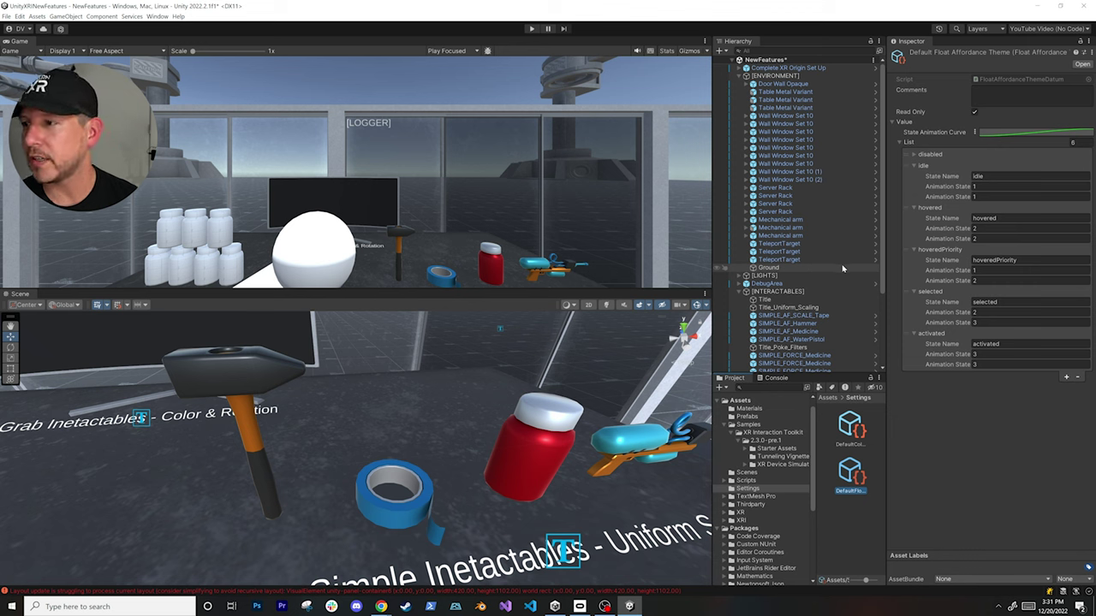
click(256, 377)
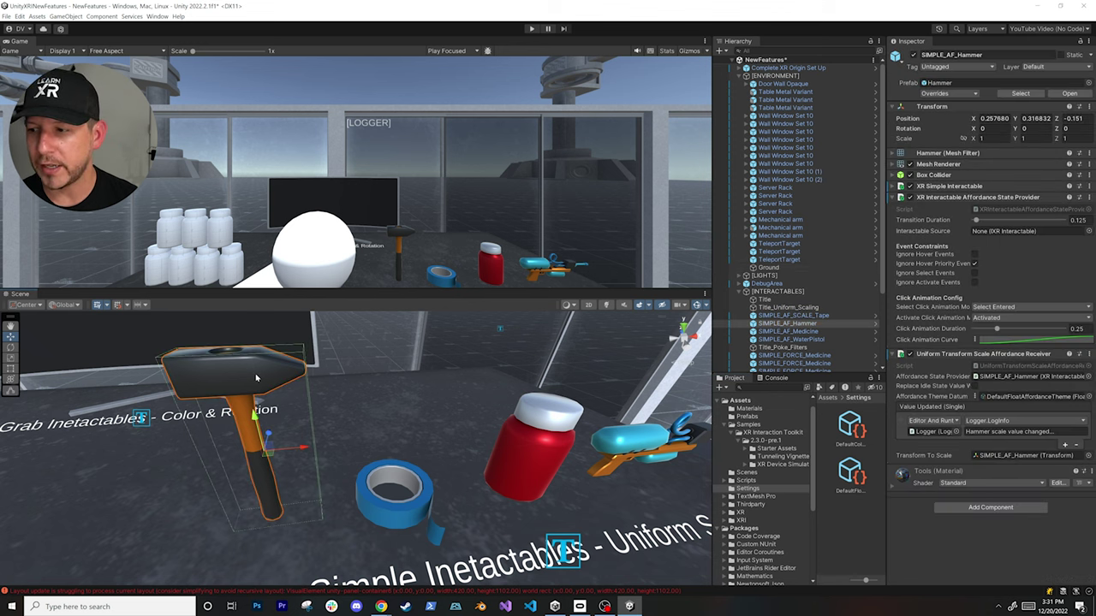
click(776, 378)
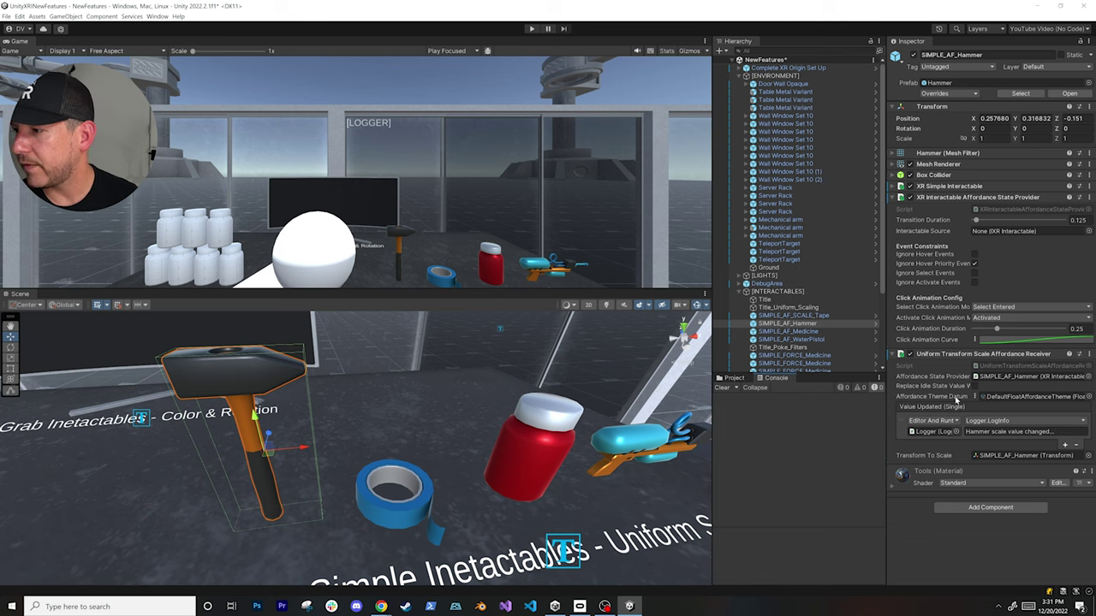
click(996, 400)
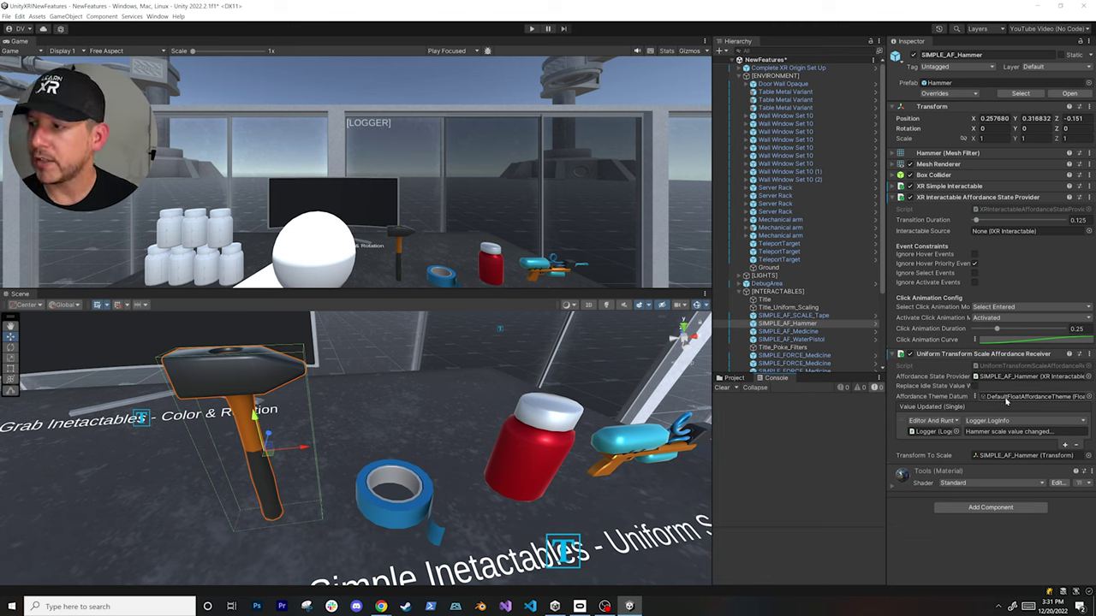
click(738, 379)
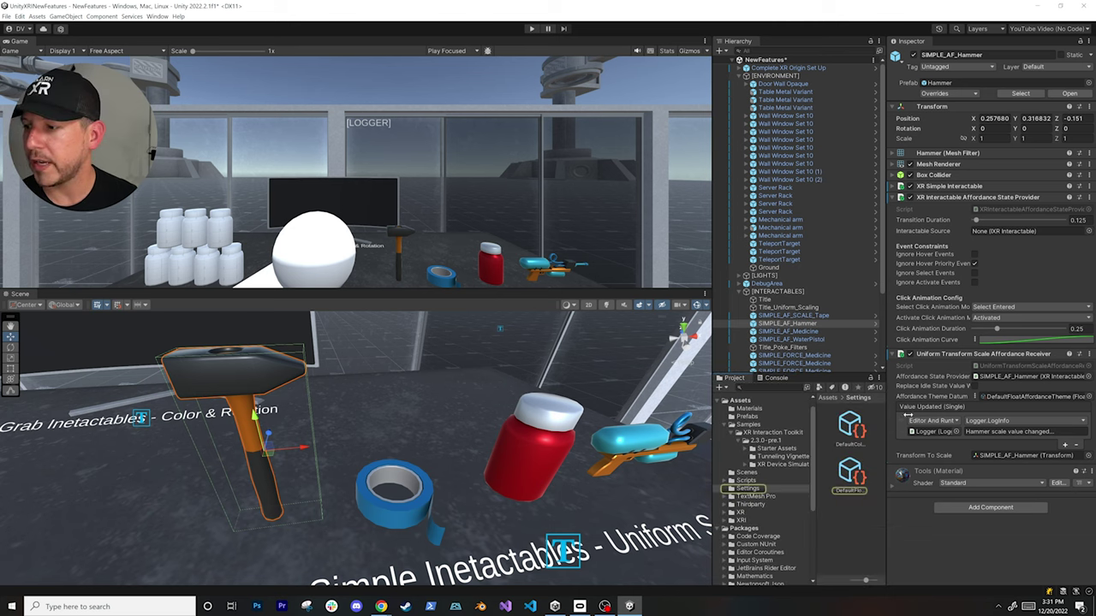
click(1016, 399)
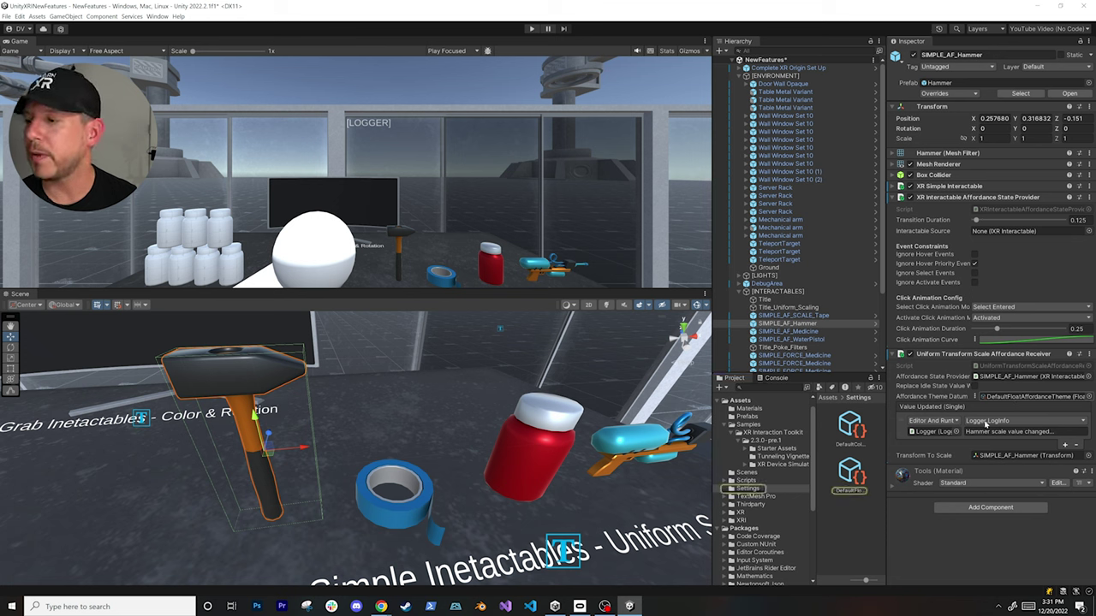
Expand the disabled state of the Default Float Affordance Theme and review the disabled and idle values that apply to the hammer
click(842, 483)
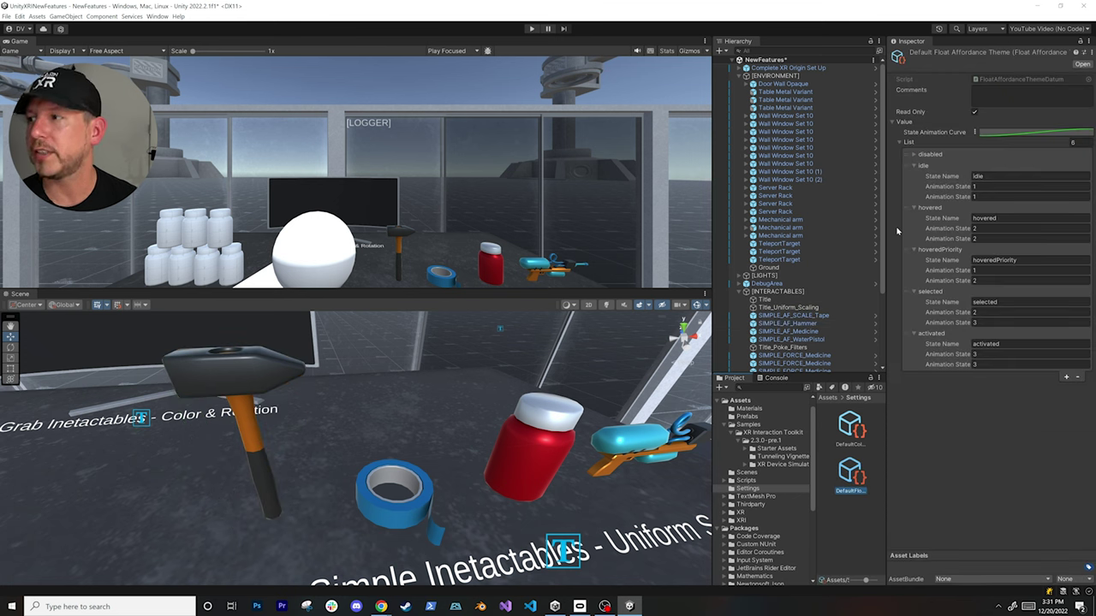
click(913, 155)
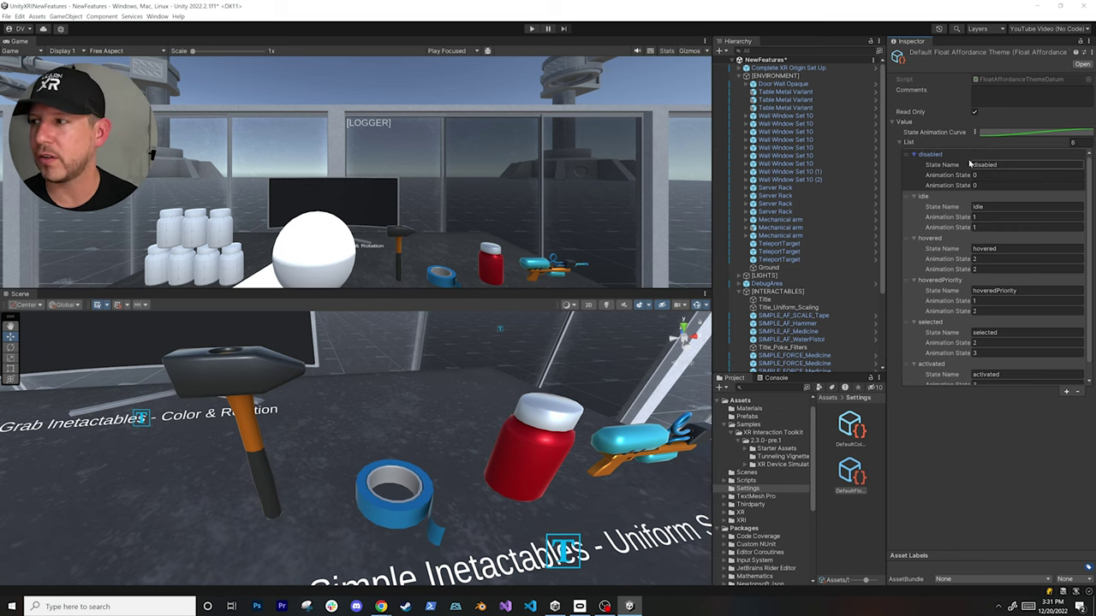
click(975, 174)
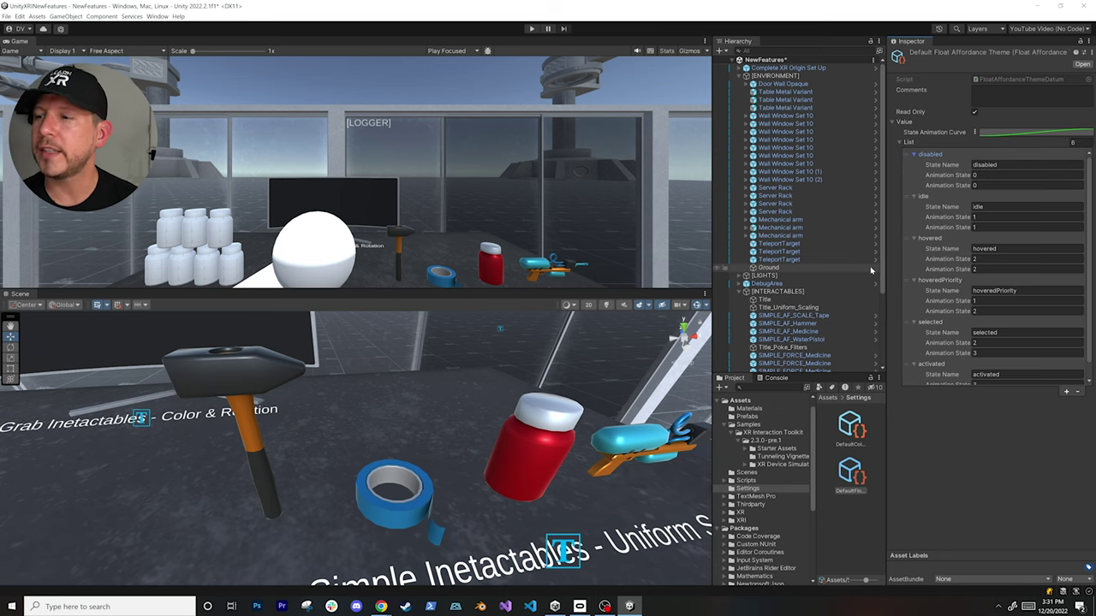
click(981, 224)
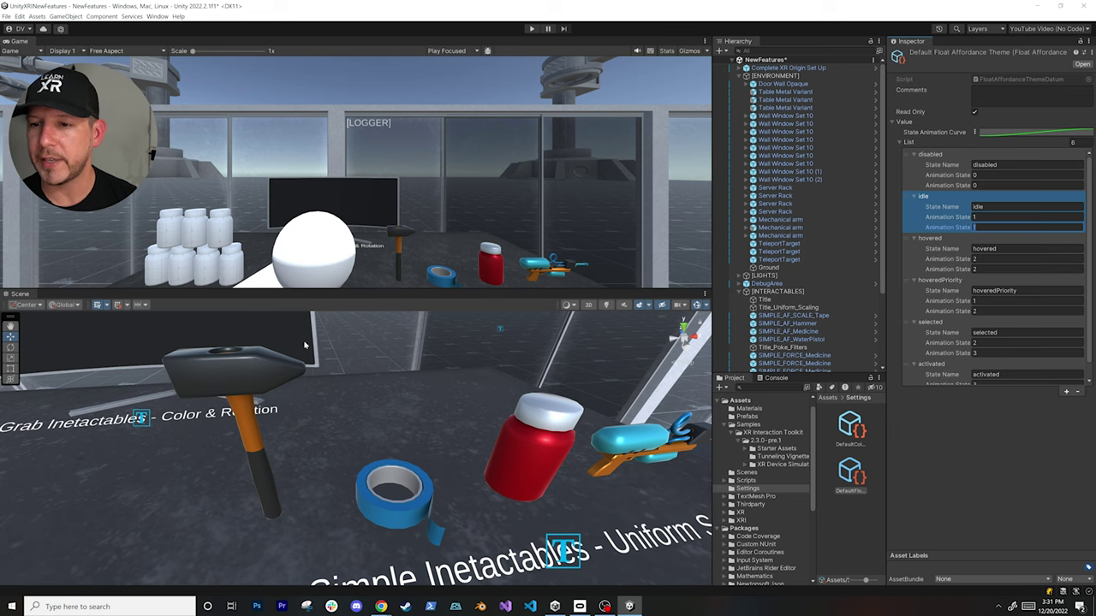
click(213, 372)
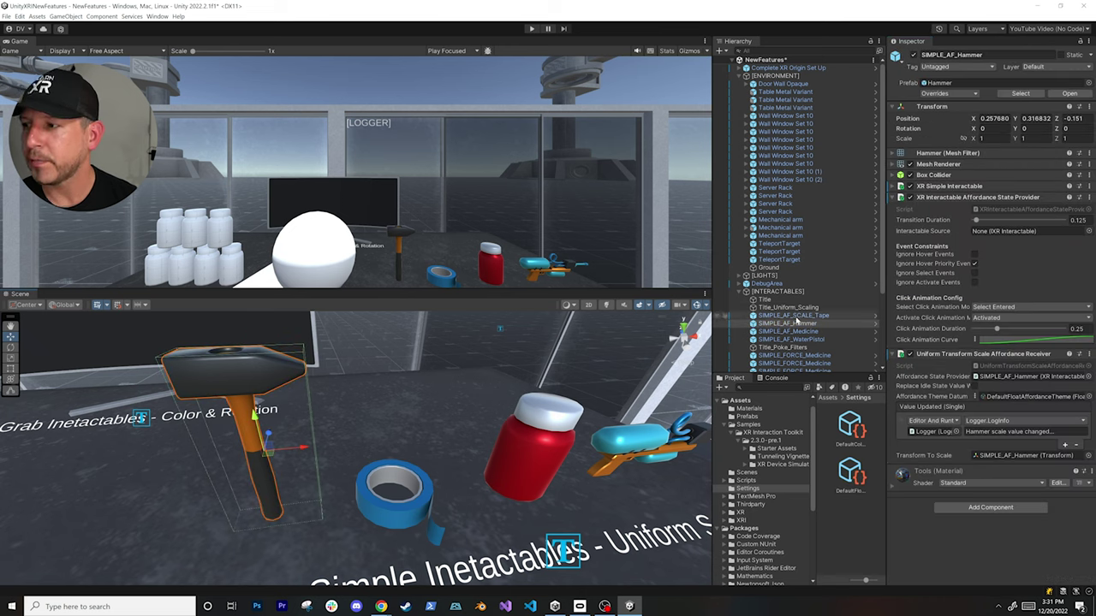
Set the first Animation State value of hoveredPriority to 2 in the Default Float Affordance Theme
click(847, 474)
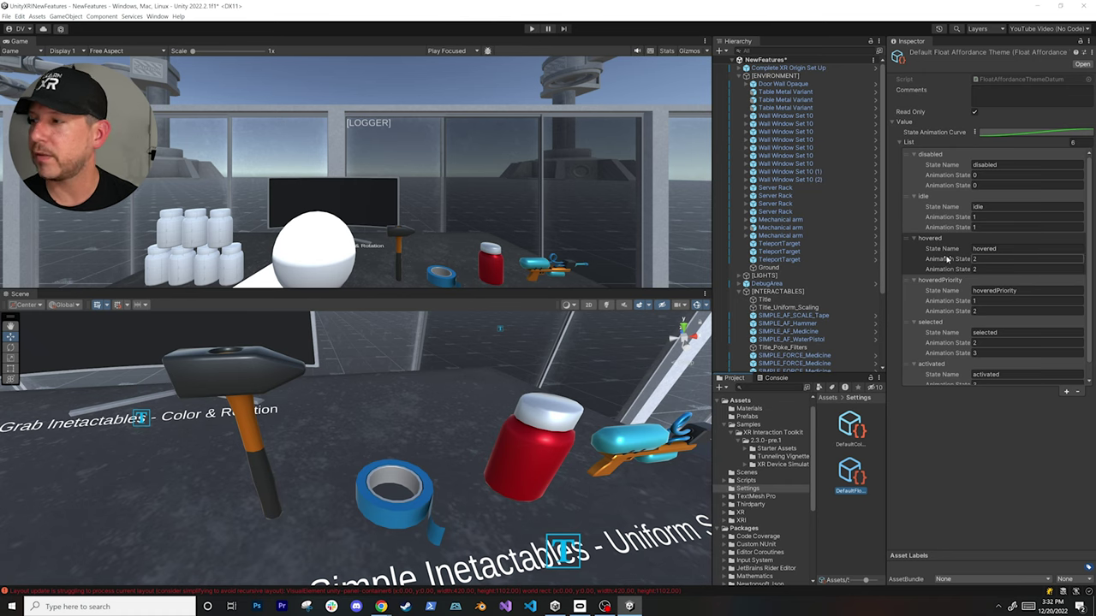
click(980, 304)
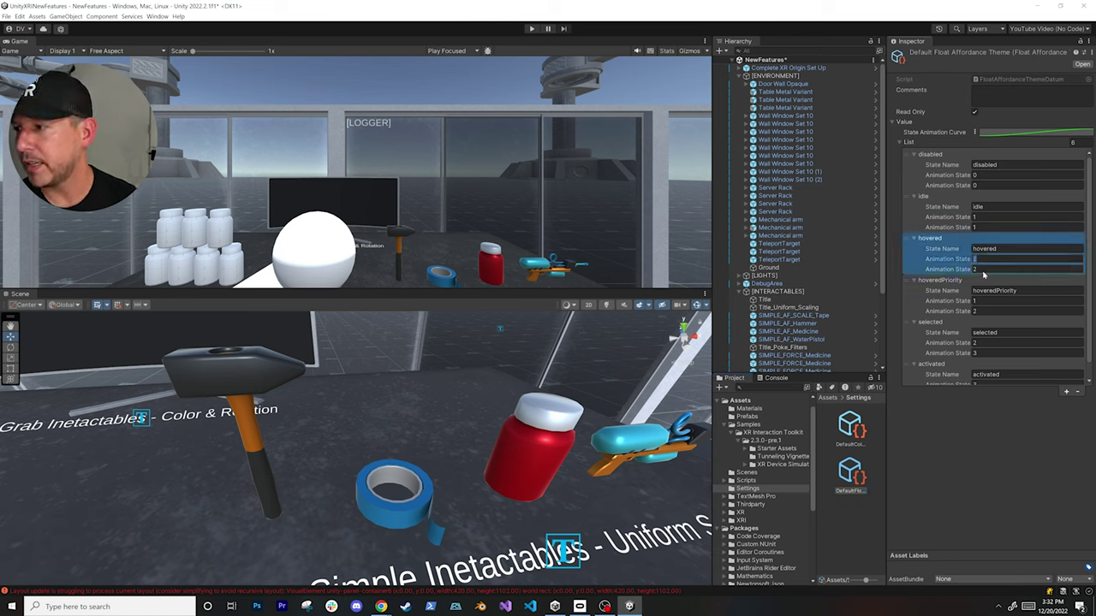
click(981, 300)
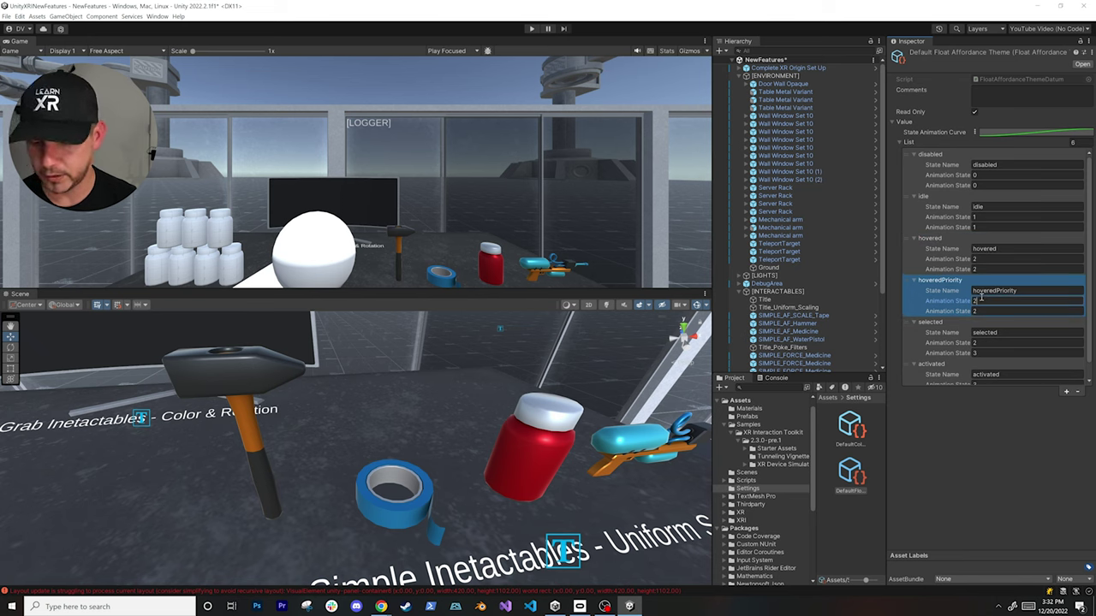
text(2)
key(Return)
scroll(987, 308, down, 1)
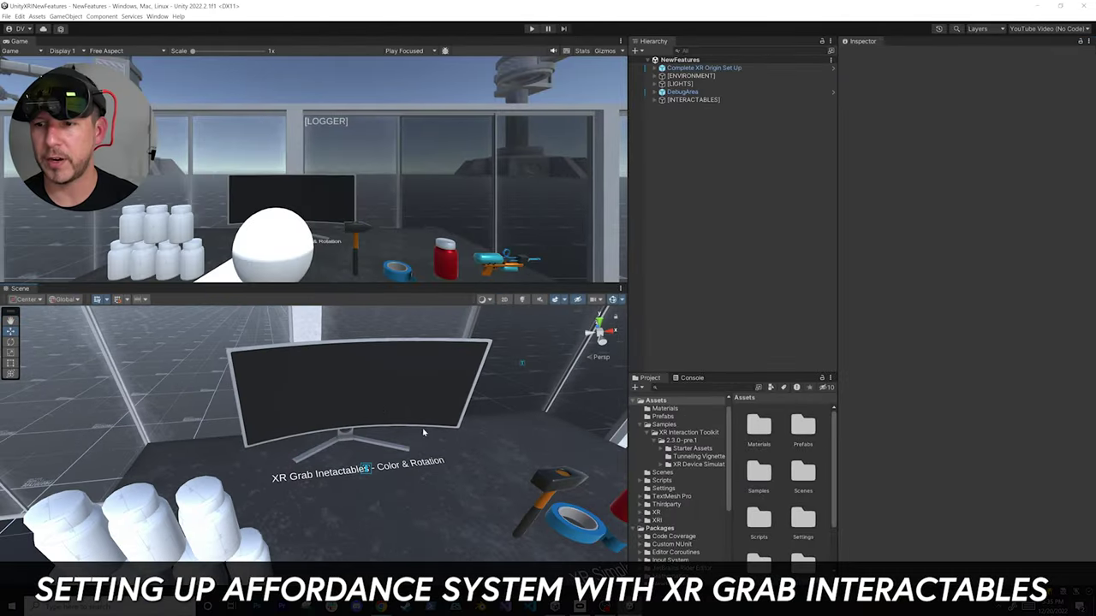
Add an XR Interactable Affordance State Provider to the GRAB_AF_TV object and set its Transition Duration to 1.5
click(376, 409)
alt+drag(347, 388, 400, 418)
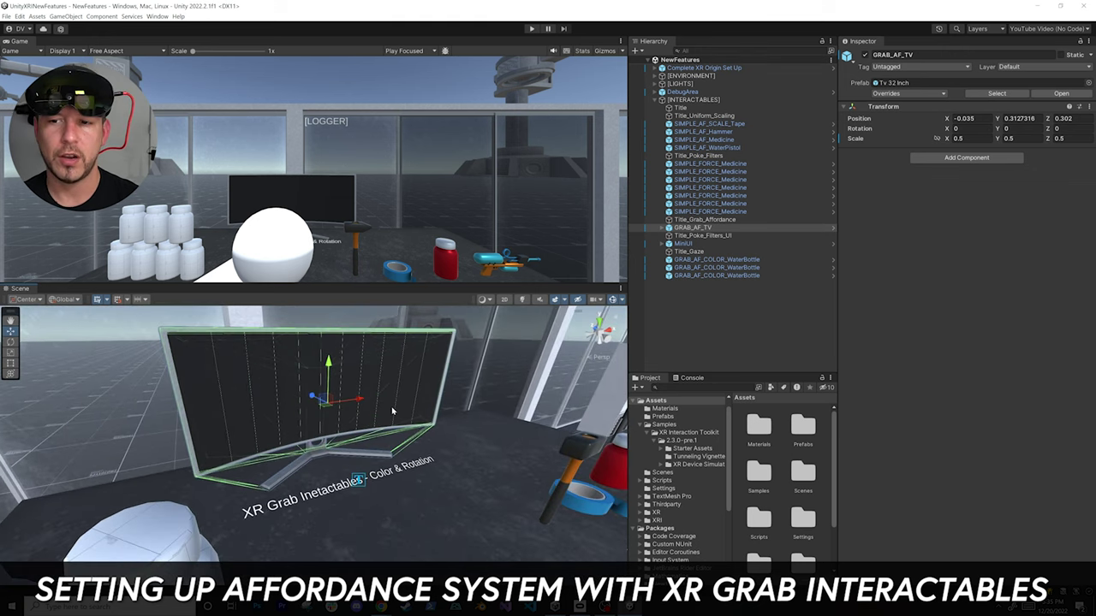
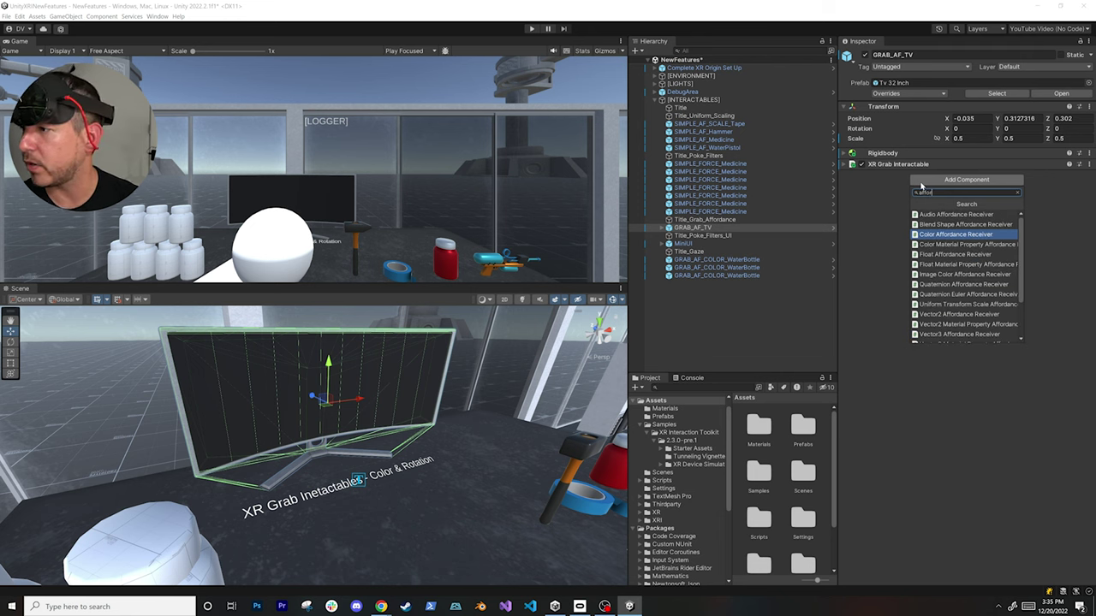
scroll(971, 259, down, 2)
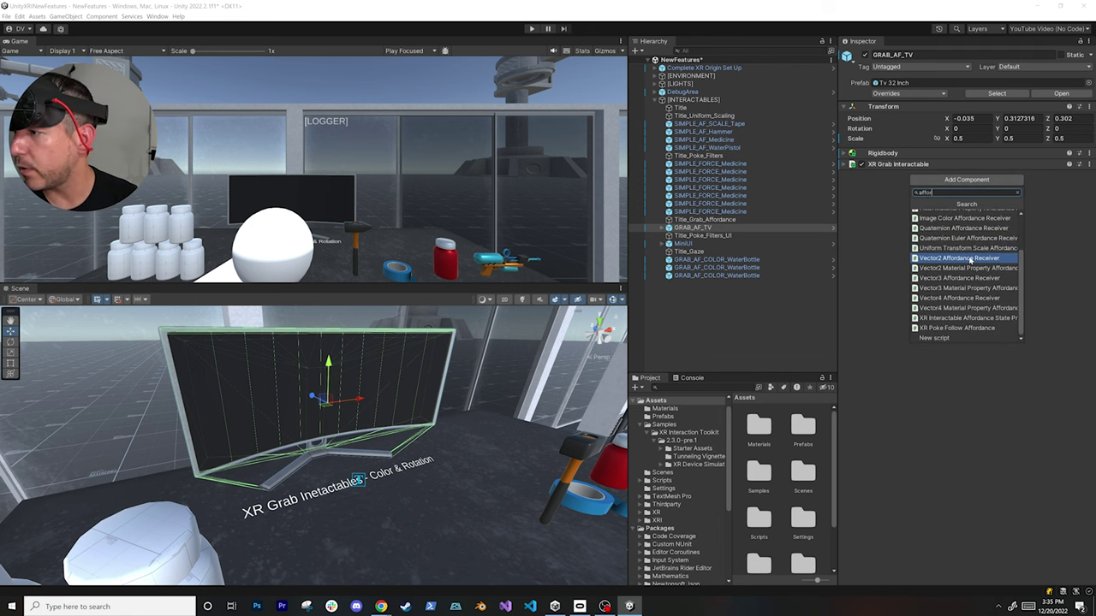
click(985, 319)
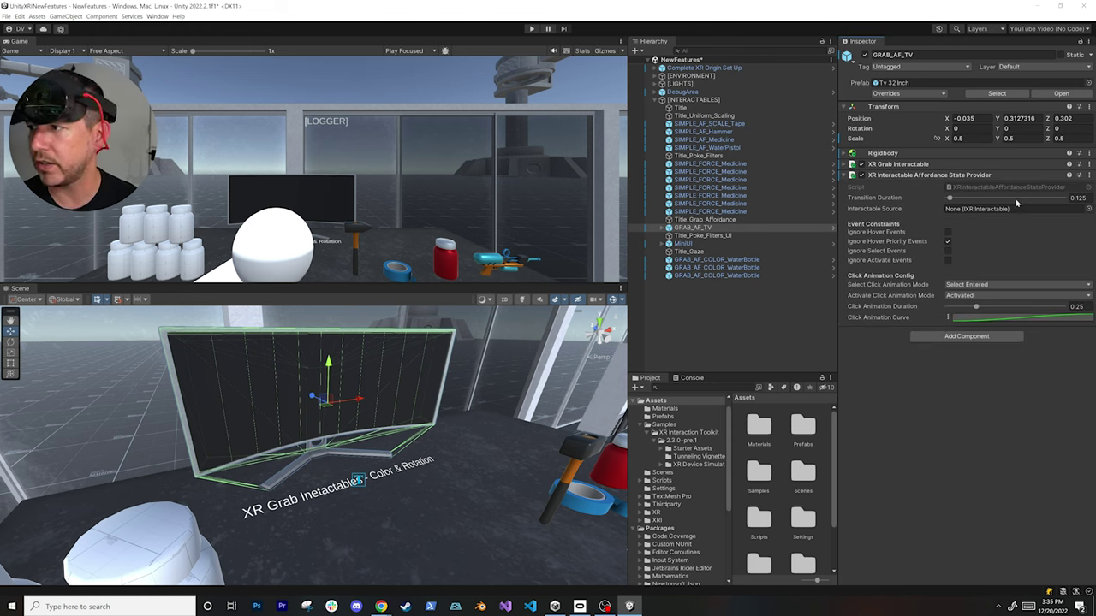
click(1076, 198)
text(1.5)
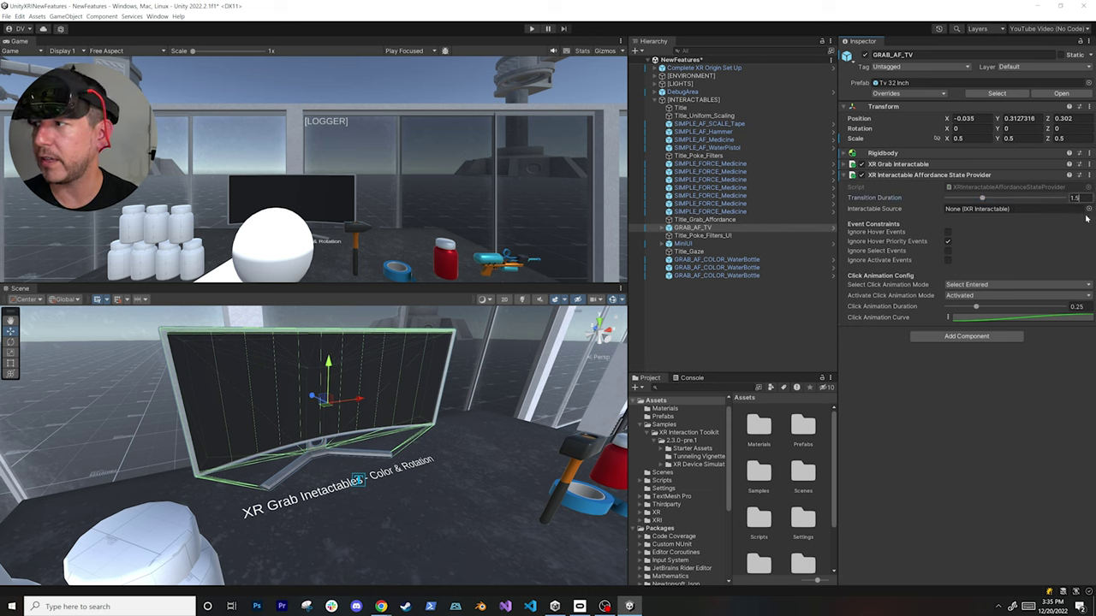
Add a Color Material Property Affordance Receiver component to GRAB_AF_TV
click(998, 336)
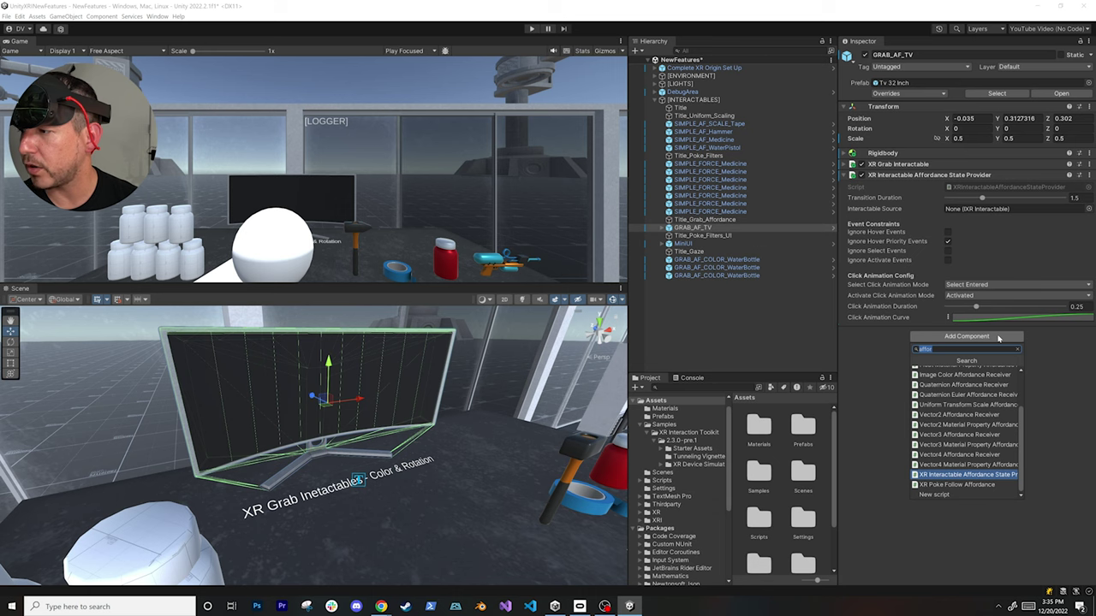
text(color)
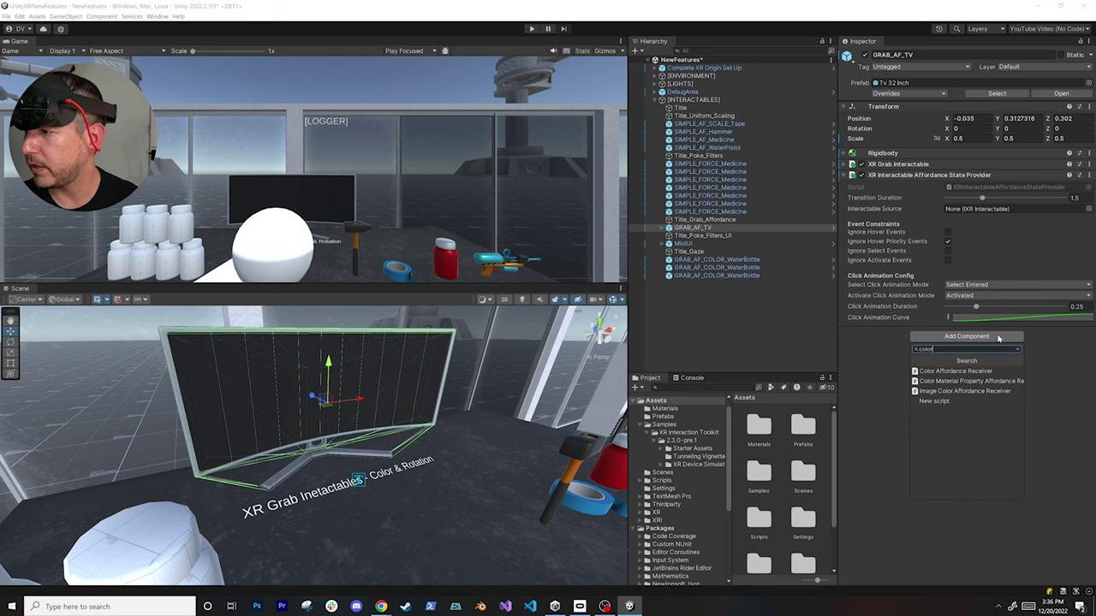
click(952, 382)
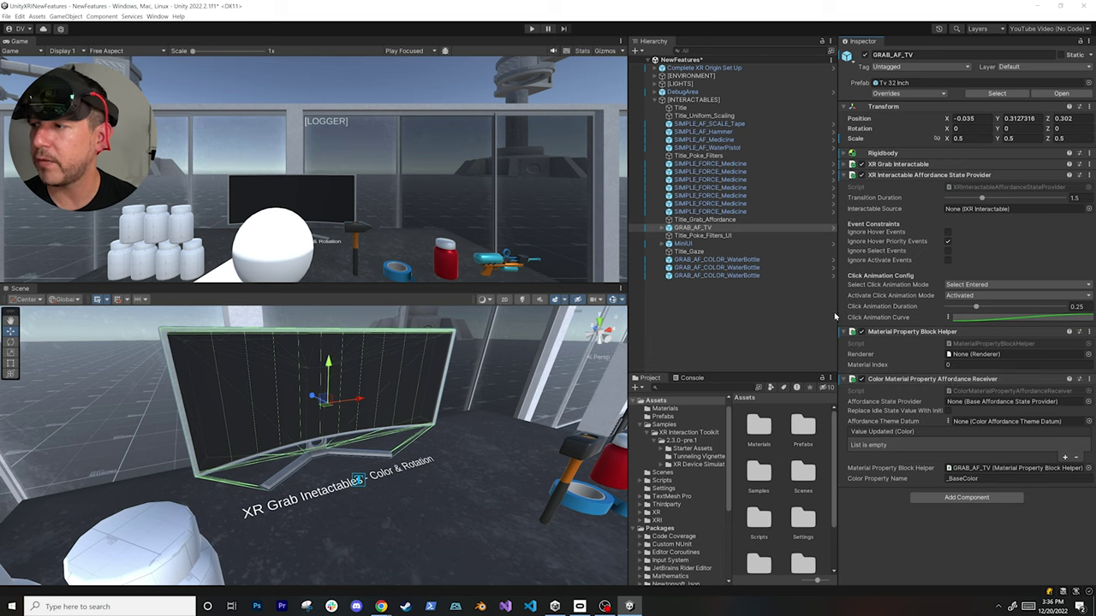
Assign the TV 32 inch 2 child as the Material Property Block Helper's Renderer and set the receiver's Color Property Name to _Color
click(662, 228)
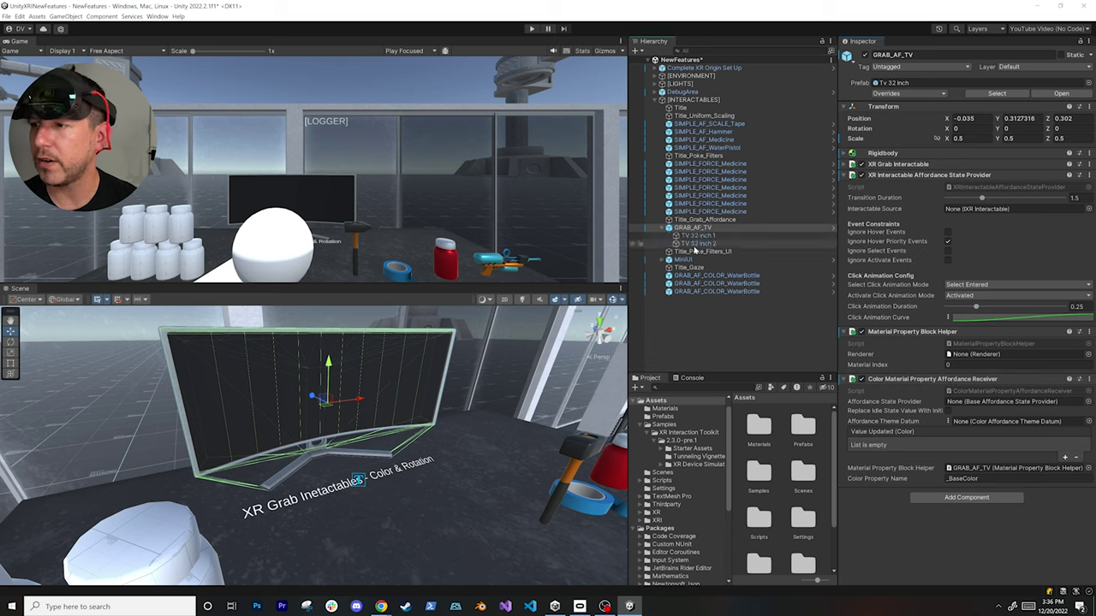
click(700, 236)
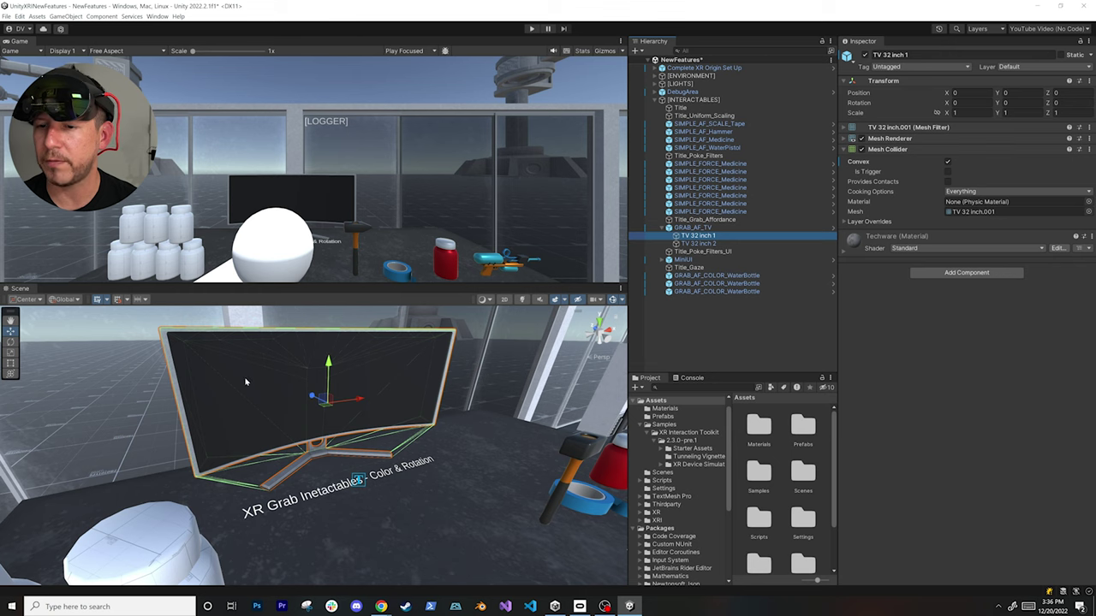
alt+drag(248, 382, 291, 447)
click(698, 244)
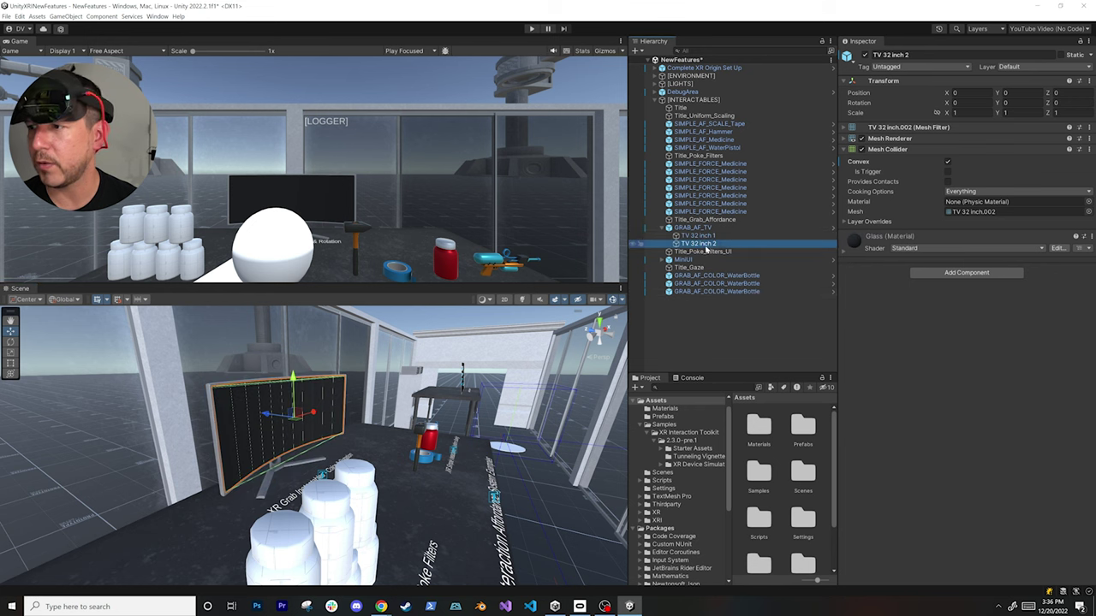
click(691, 228)
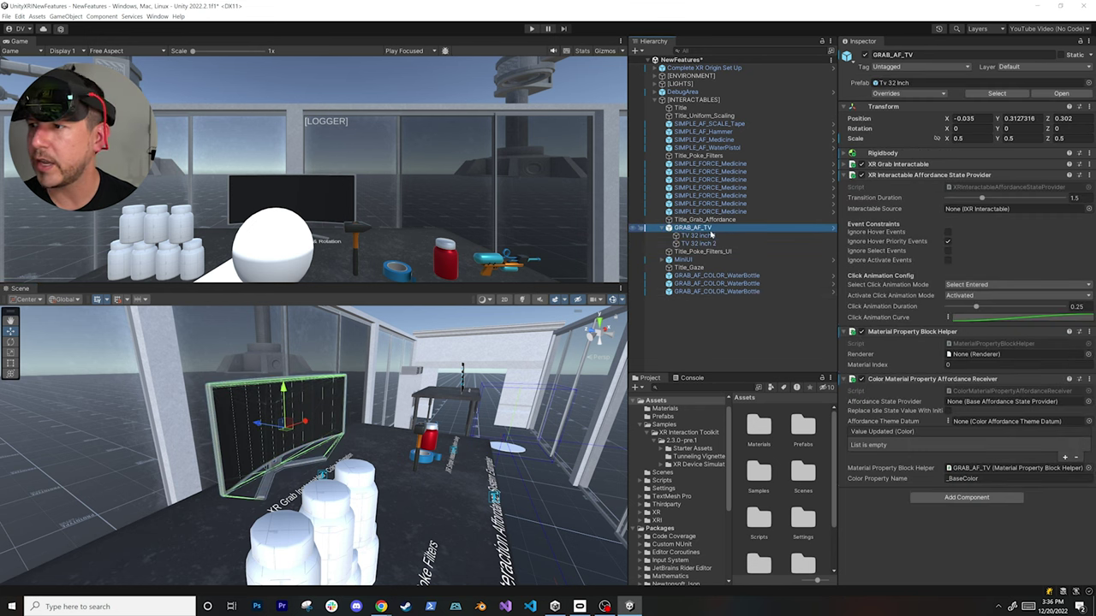
drag(698, 244, 959, 360)
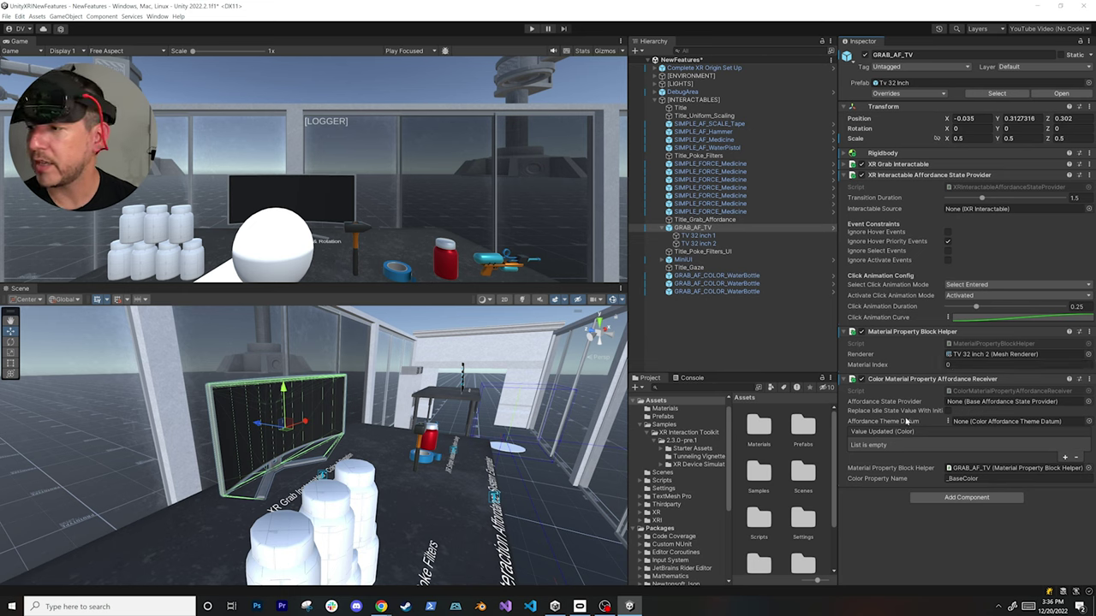
double_click(970, 479)
text(_Color)
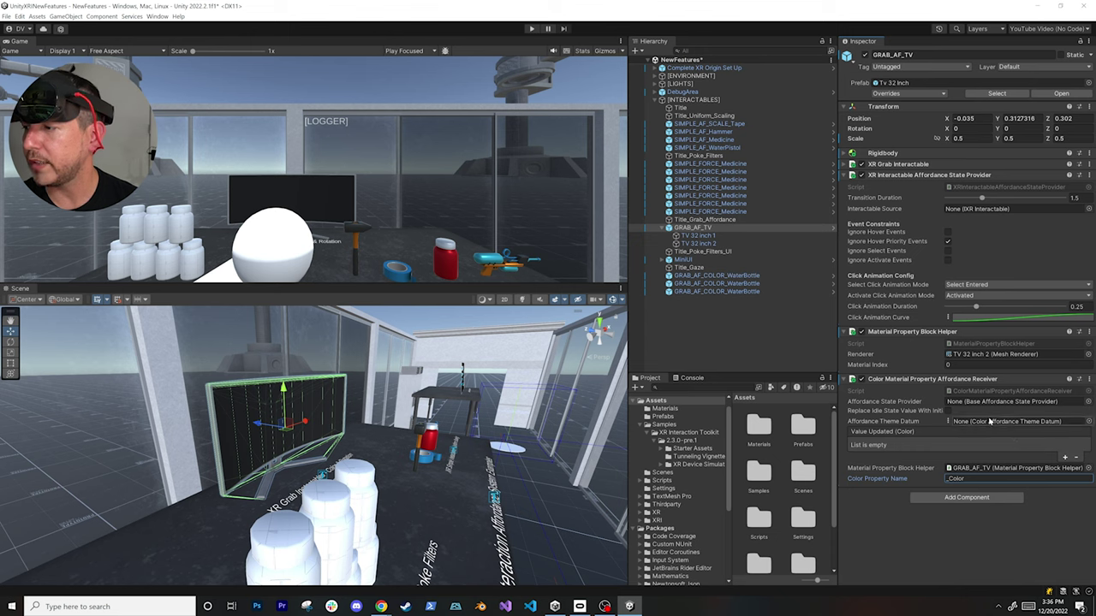
Assign the Default Color Affordance Theme from the Settings folder as the receiver's Affordance Theme Datum and review the theme's state colors
click(1090, 422)
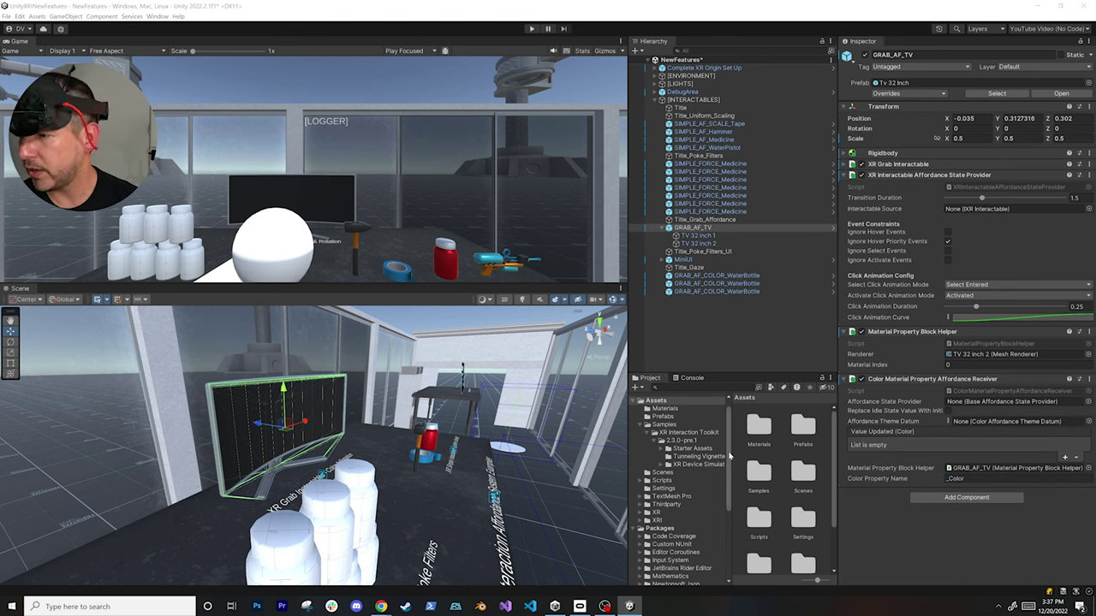
scroll(707, 439, up, 1)
click(665, 500)
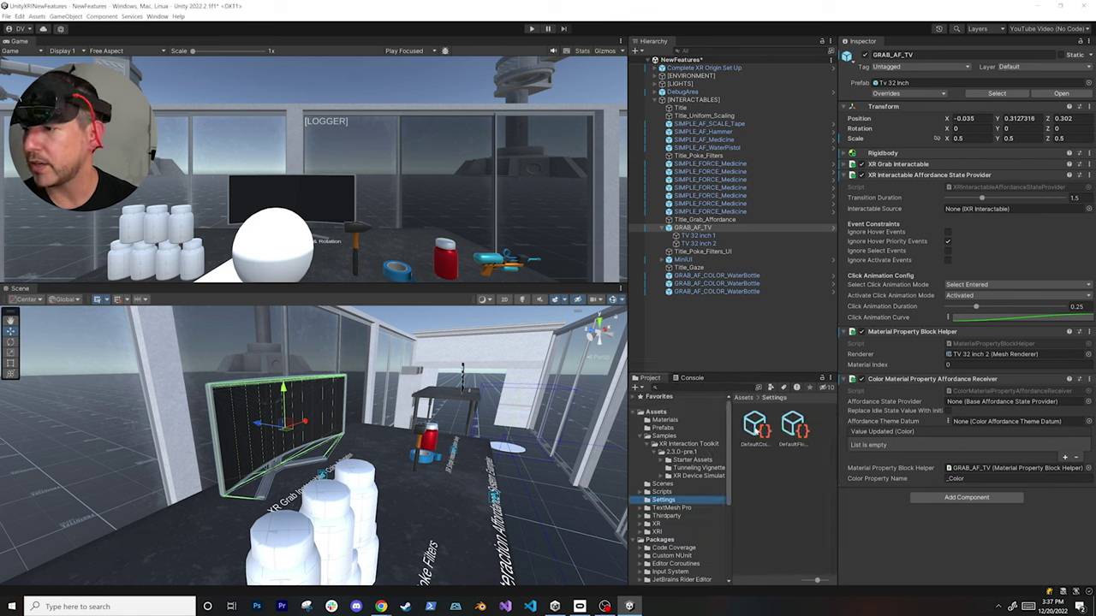
drag(757, 430, 986, 423)
click(760, 438)
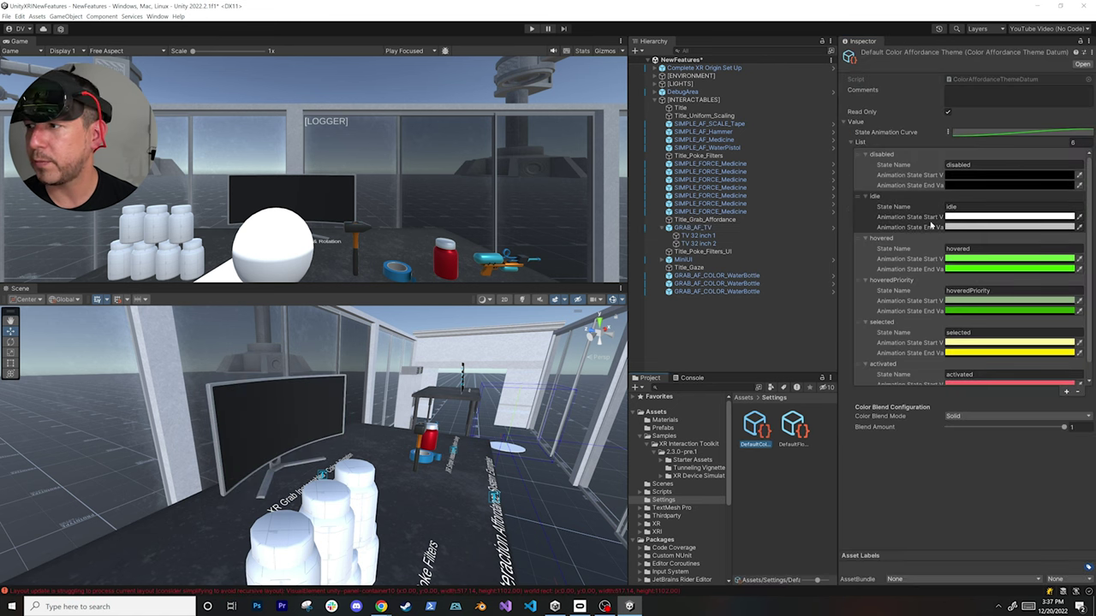
scroll(910, 229, down, 1)
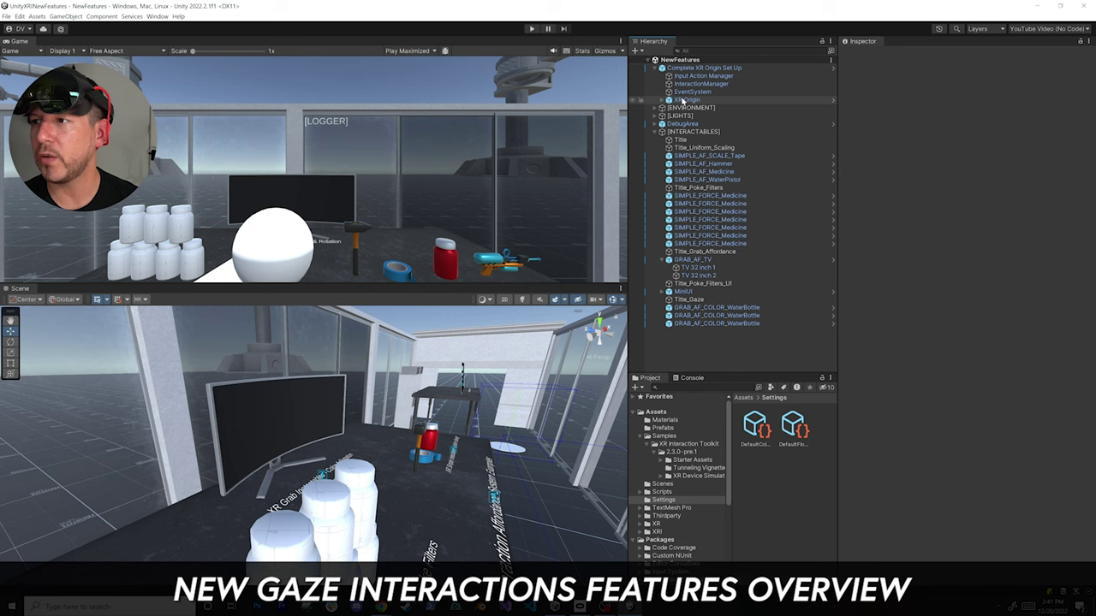
Add an action-based Gaze Interactor under XR Origin and look over its XR Gaze Interactor settings
right_click(682, 100)
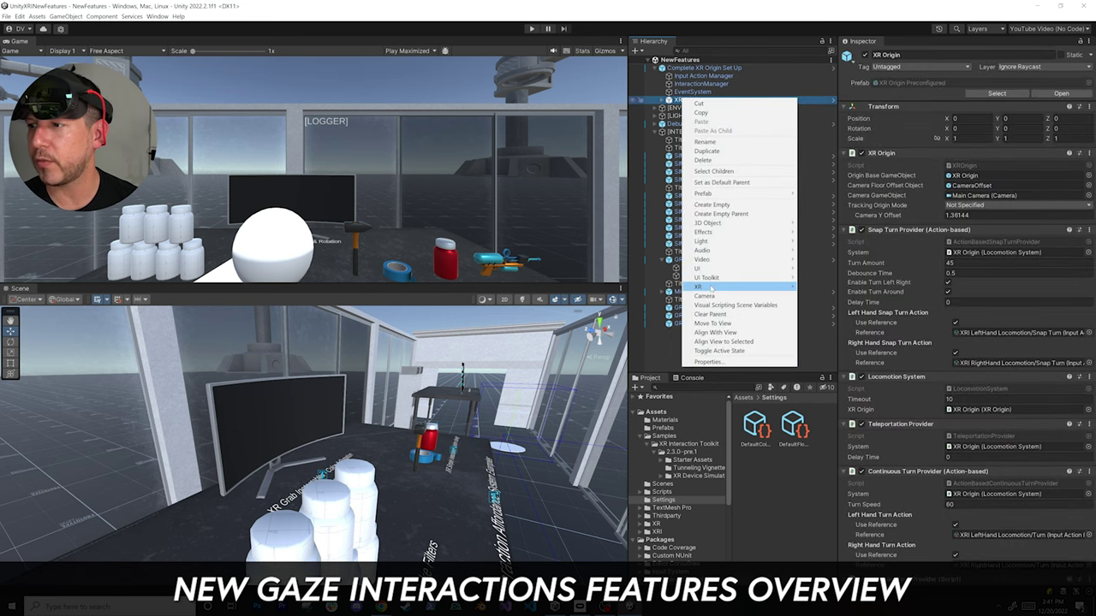
mouse_move(705, 287)
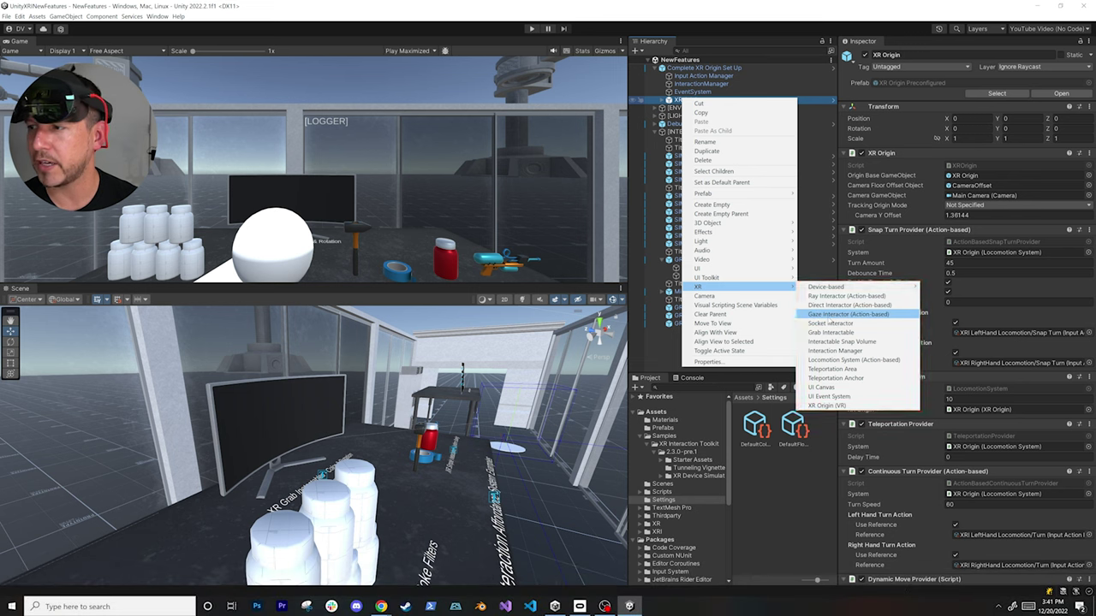
click(844, 314)
click(712, 138)
click(700, 116)
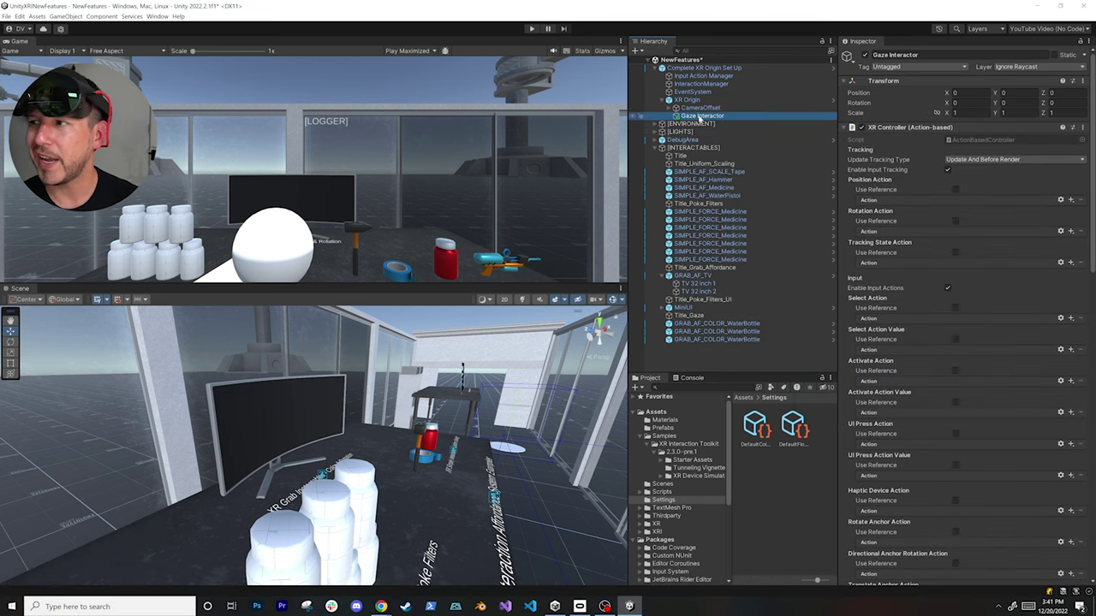
scroll(873, 167, down, 10)
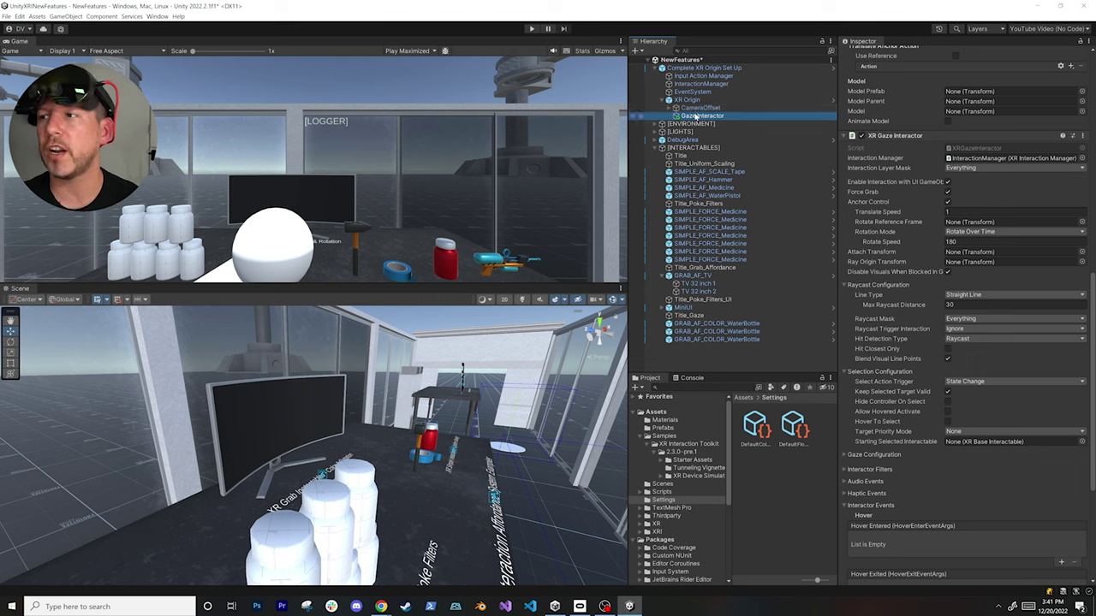
Delete the Gaze Interactor object from XR Origin
click(687, 99)
click(698, 116)
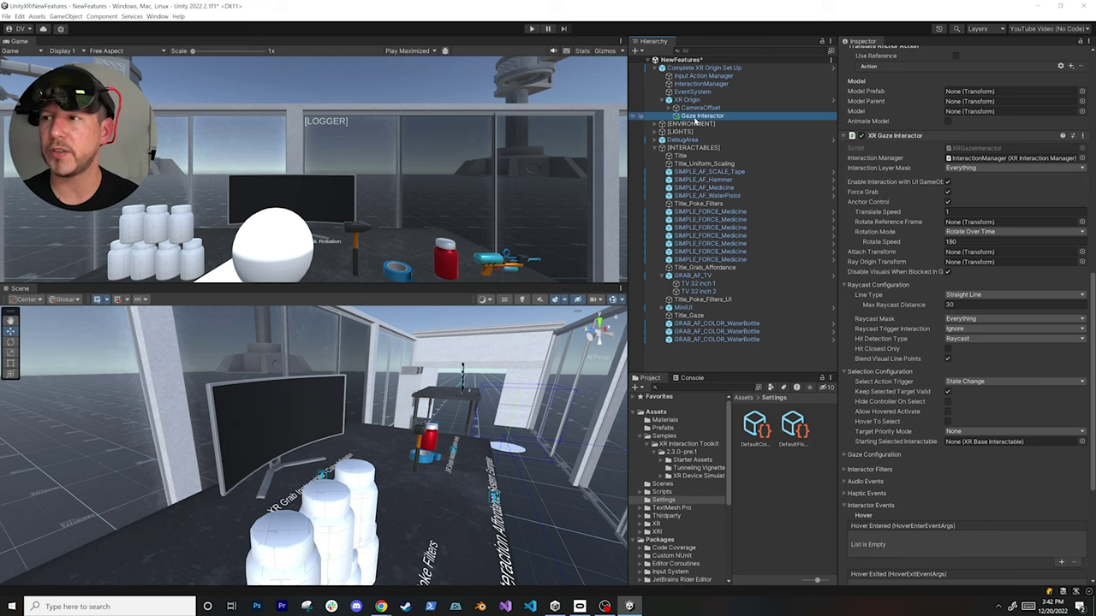
key(Delete)
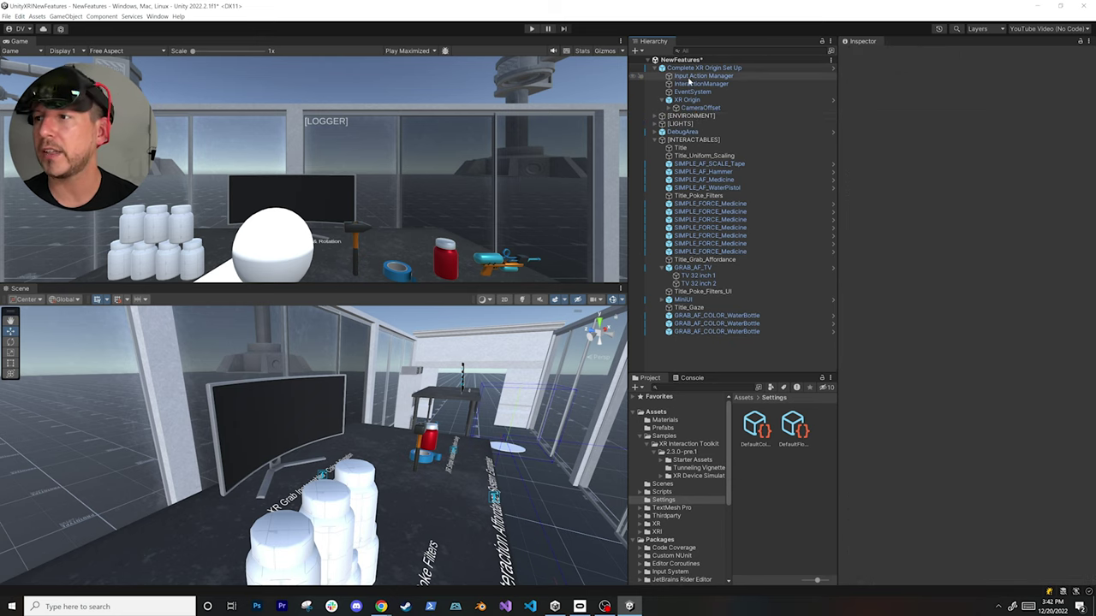
Examine the Gaze Configuration options in the tape's XR Simple Interactable and in the TV's XR Grab Interactable
click(688, 164)
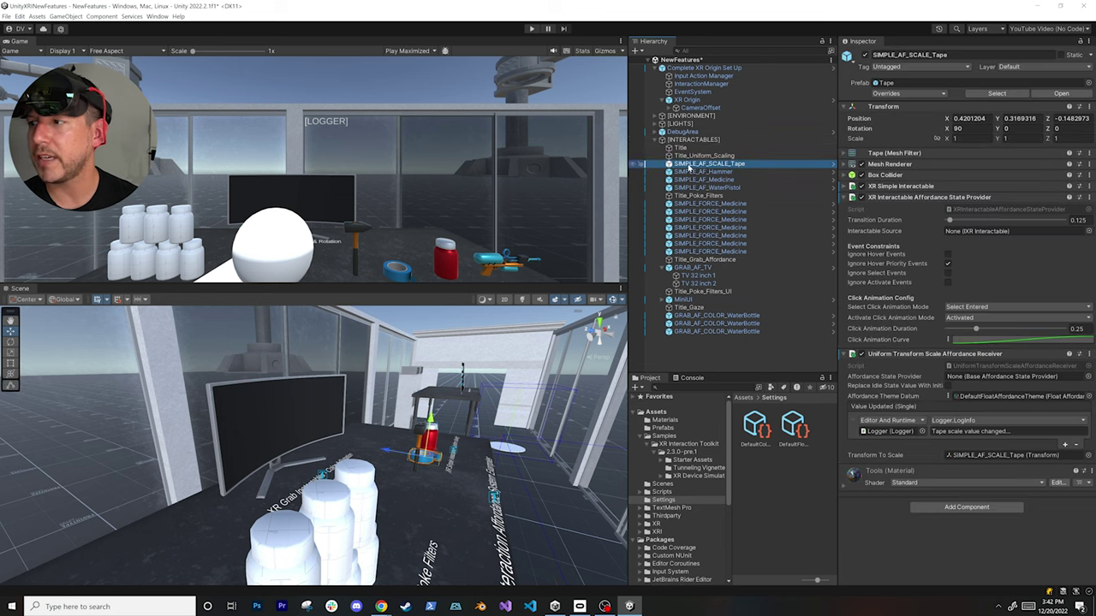
click(890, 187)
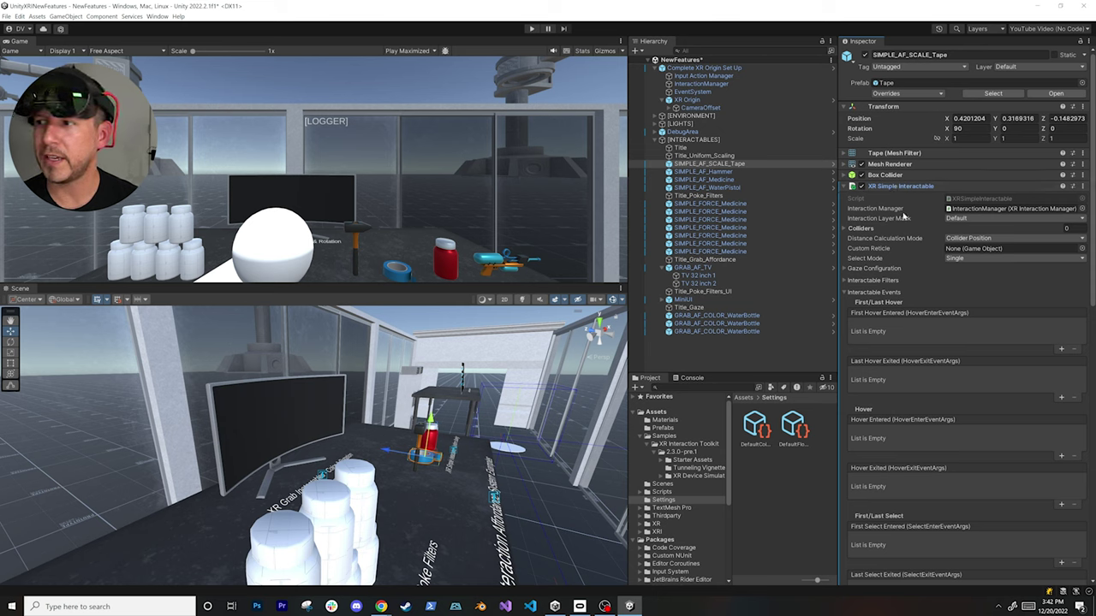
click(875, 270)
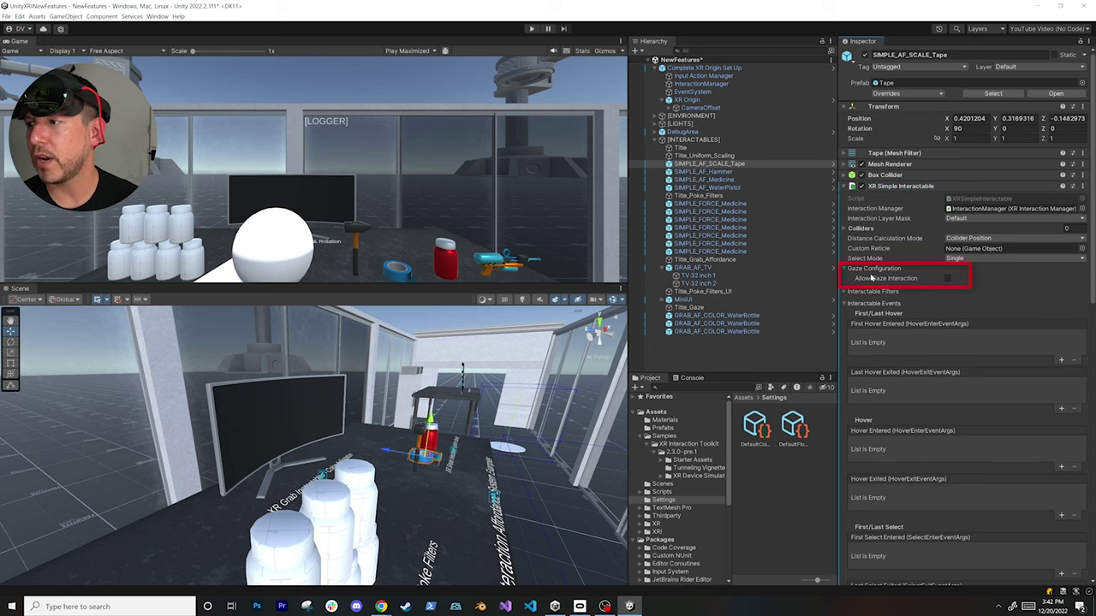
mouse_move(890, 283)
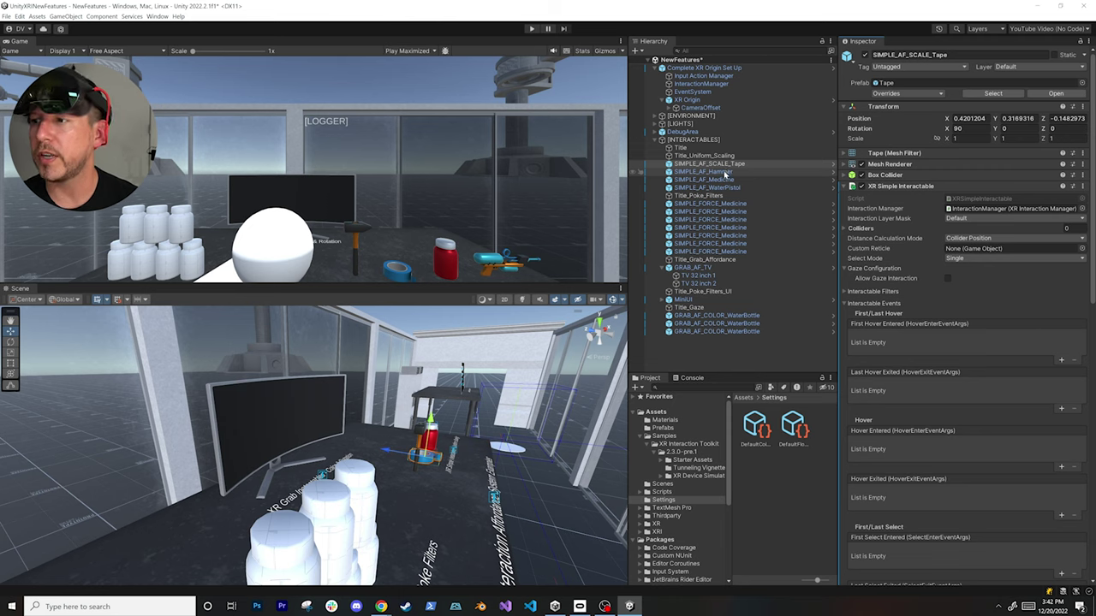
click(695, 268)
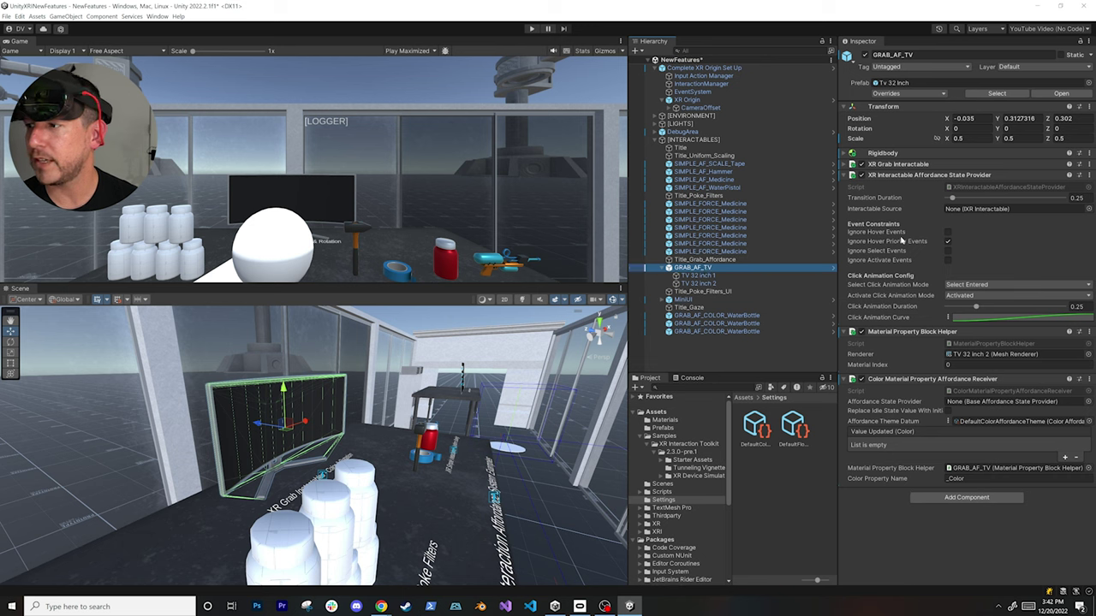
click(898, 165)
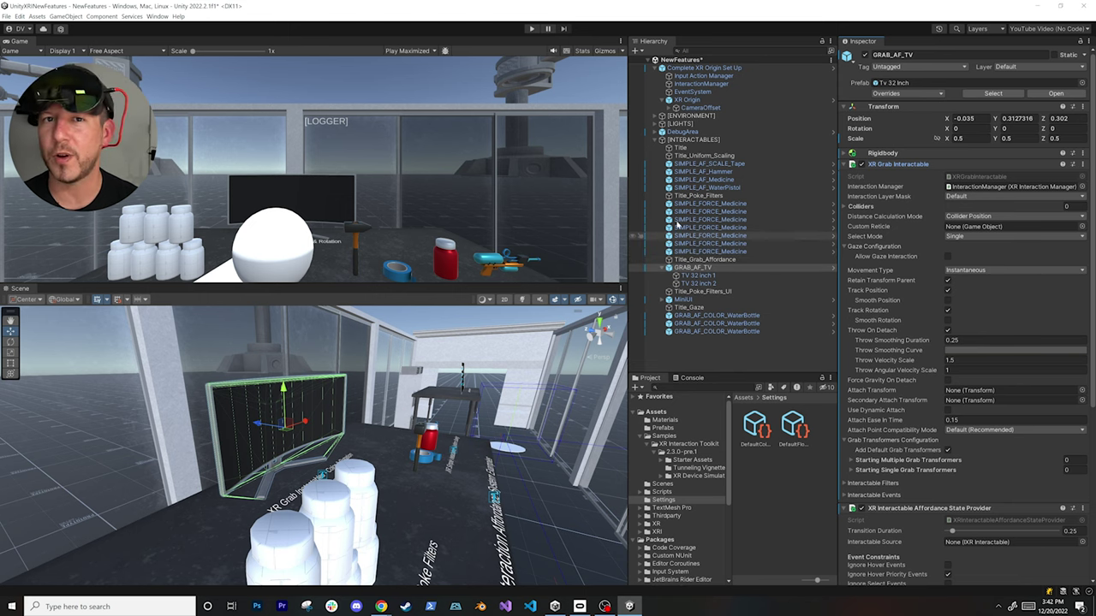
Enlarge the Game view and open the XR Interaction Toolkit page of the Project Settings
right_drag(383, 398, 405, 391)
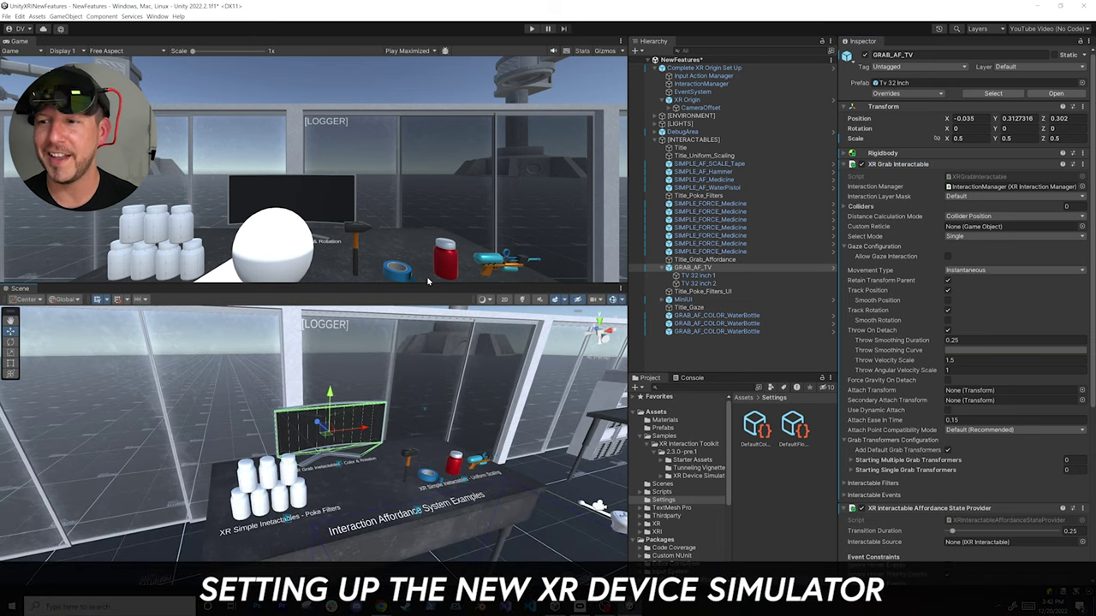
drag(424, 282, 424, 374)
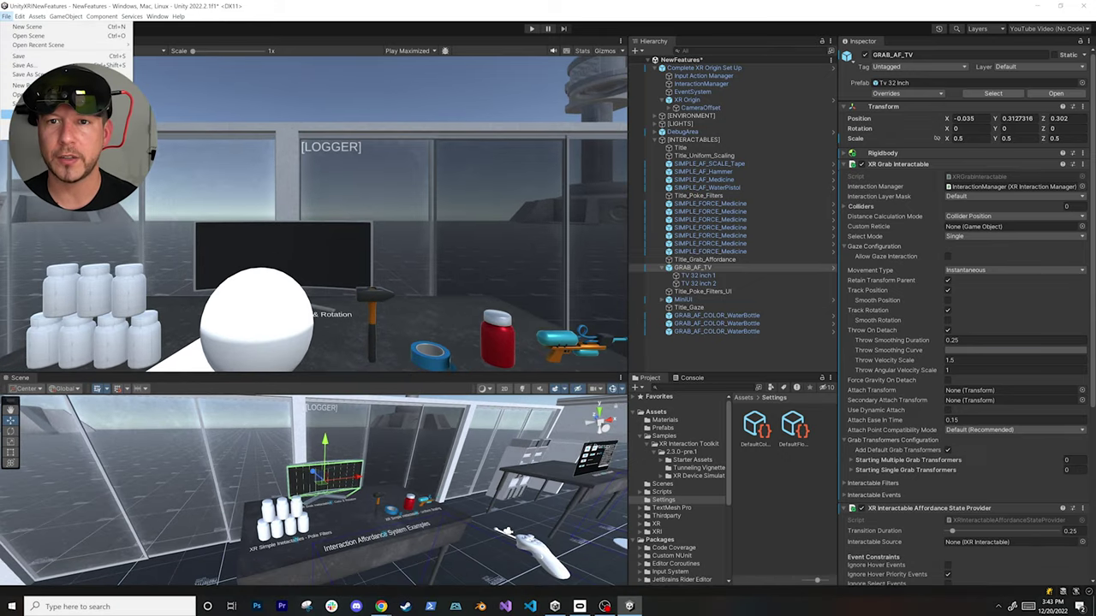
click(34, 114)
click(226, 439)
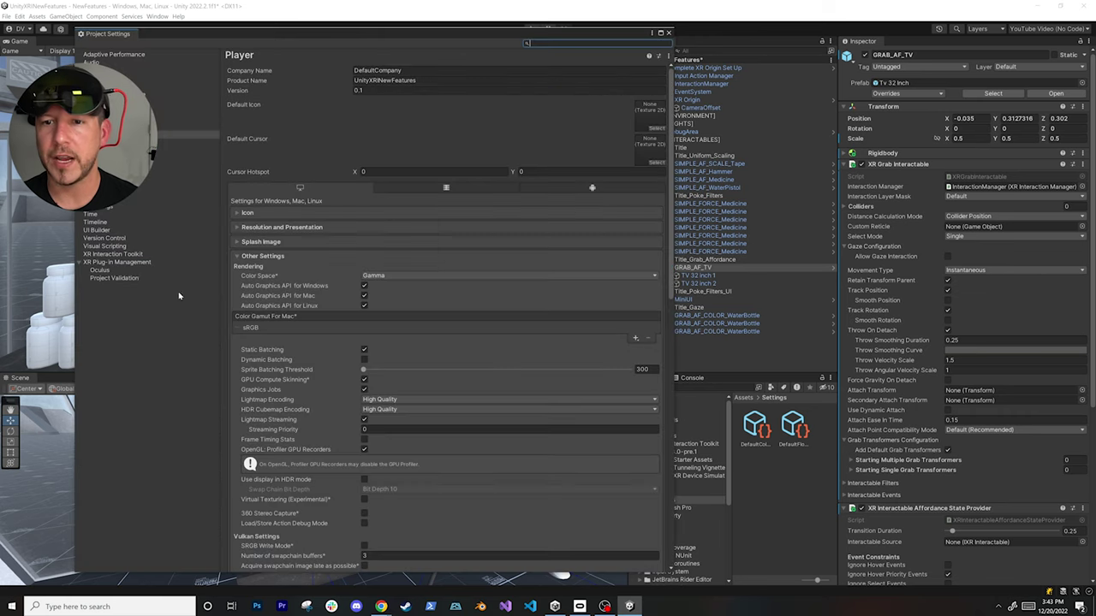
click(113, 255)
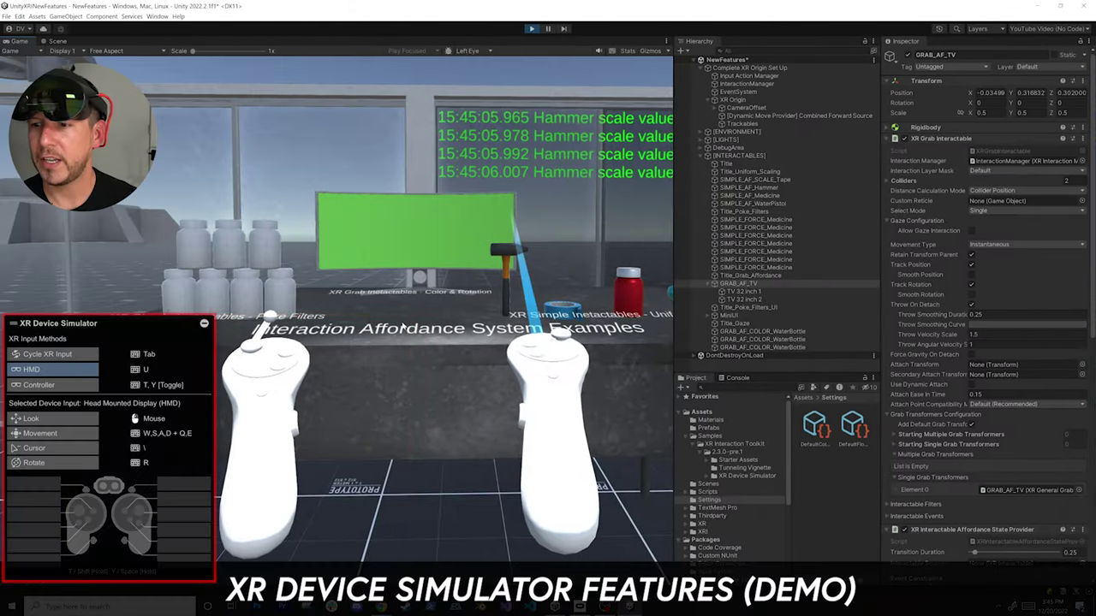
Turn the simulated headset toward the affordance table, then cycle the device selection through the controllers and swing the right controller's aim
mouse_move(411, 322)
right_down()
mouse_move(426, 320)
mouse_move(395, 321)
mouse_move(407, 317)
mouse_move(399, 310)
mouse_move(445, 319)
mouse_move(401, 328)
right_up()
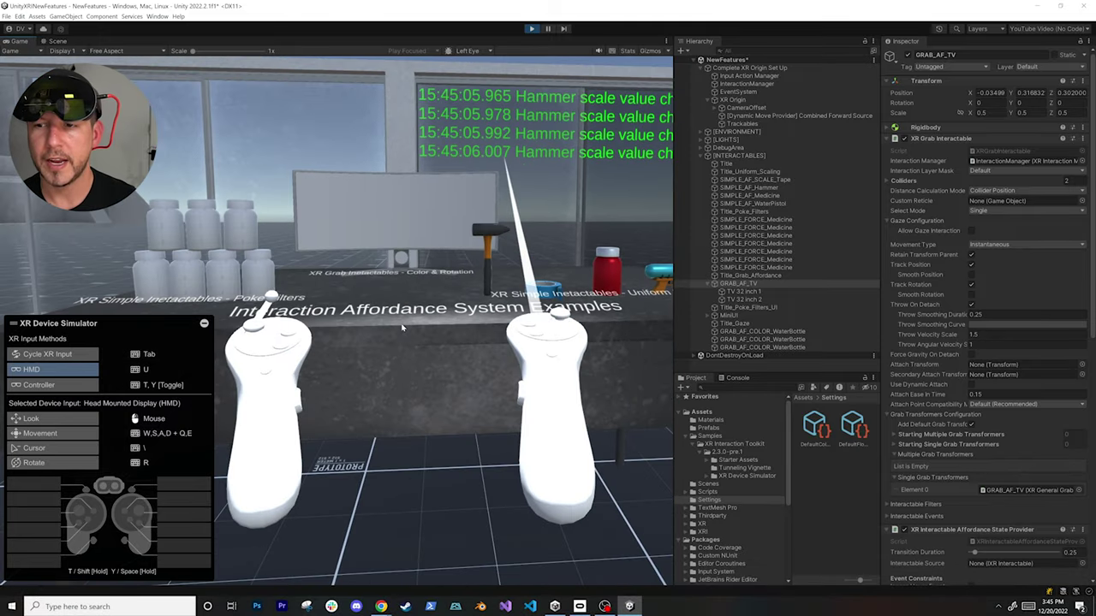
key(Tab)
mouse_move(401, 328)
right_down()
mouse_move(426, 324)
mouse_move(385, 339)
mouse_move(413, 332)
mouse_move(391, 315)
mouse_move(405, 328)
right_up()
key(Tab)
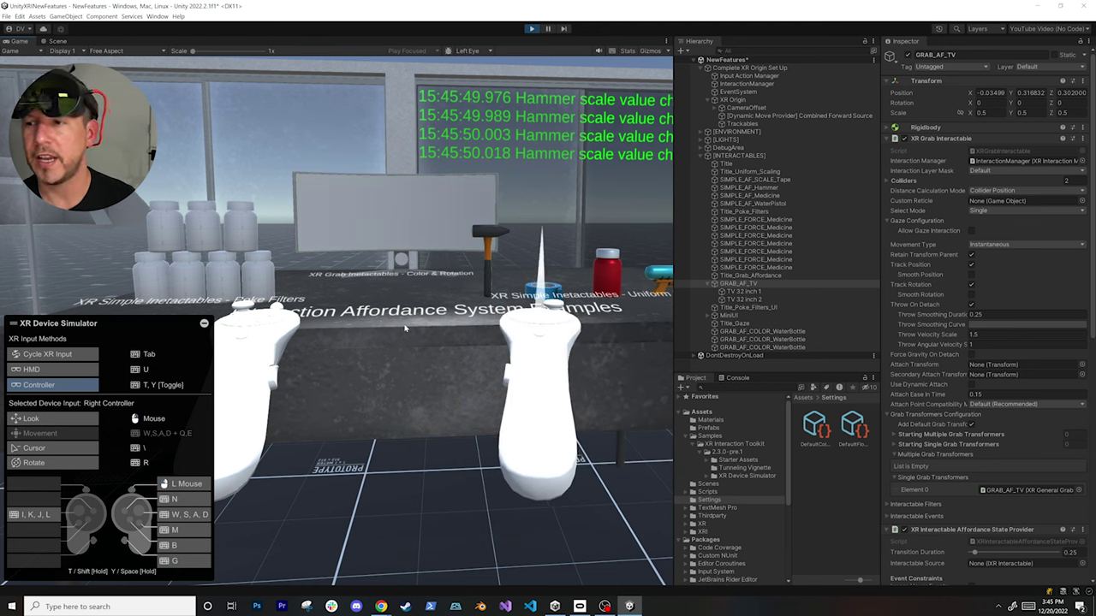
mouse_move(405, 328)
right_down()
mouse_move(396, 331)
mouse_move(407, 335)
mouse_move(399, 306)
mouse_move(395, 330)
right_up()
key(shift+space)
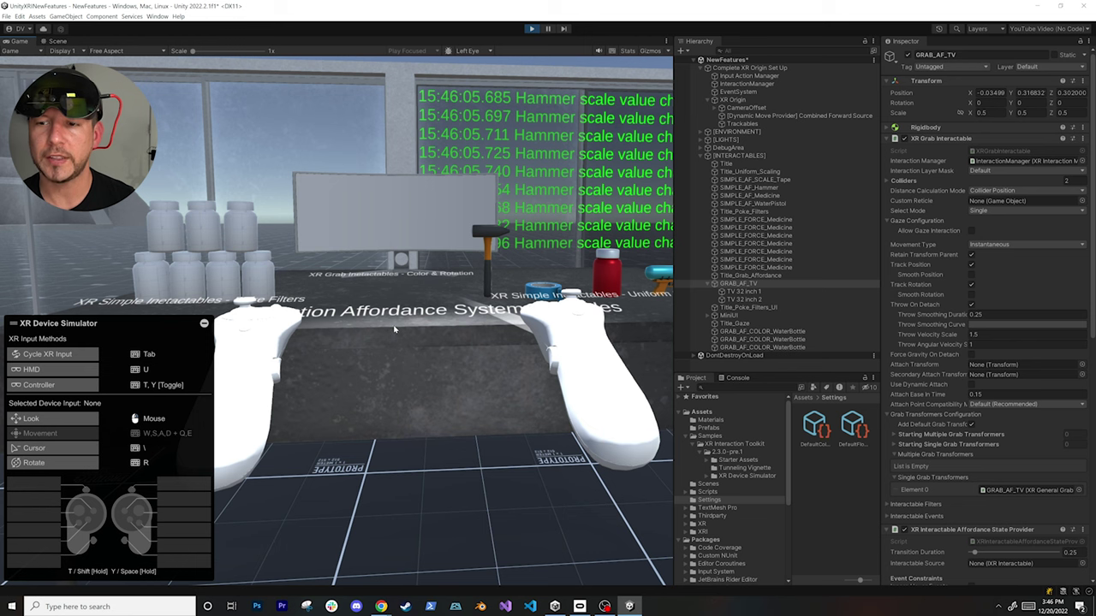
Select the HMD as simulated device and move it sideways, forward and backward around the Interaction Affordance System table
key(u)
mouse_move(394, 329)
right_down()
mouse_move(445, 322)
mouse_move(395, 325)
right_up()
key(a)
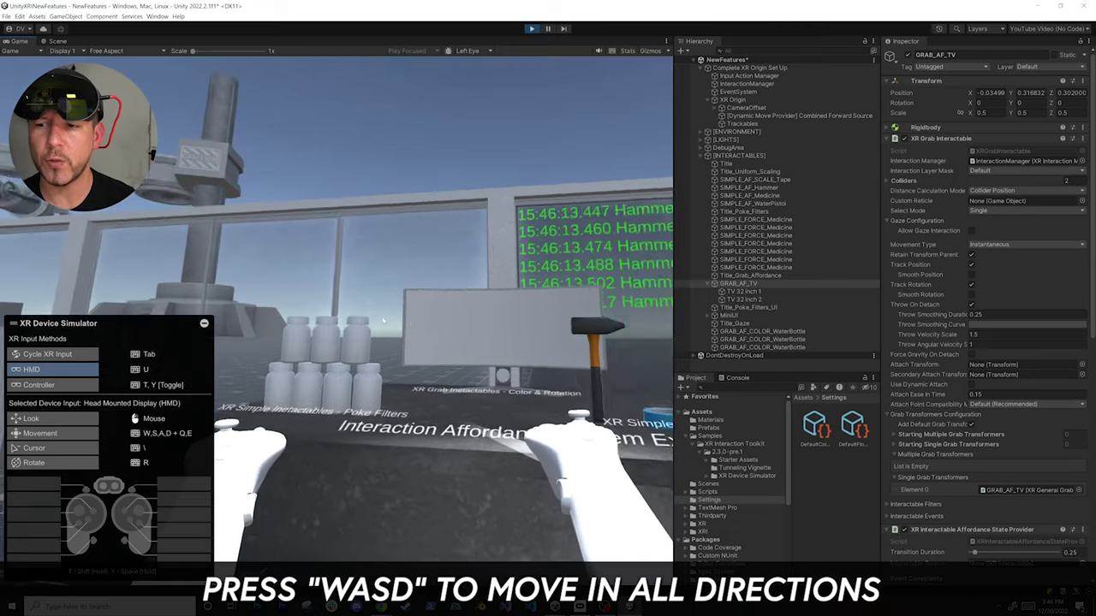
key(w)
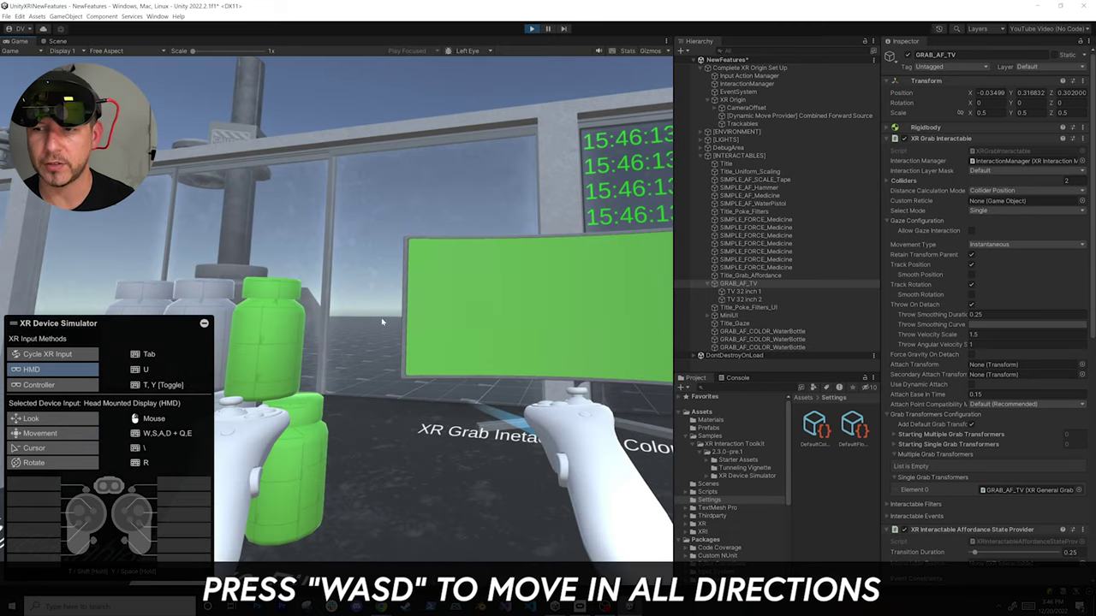
key(s)
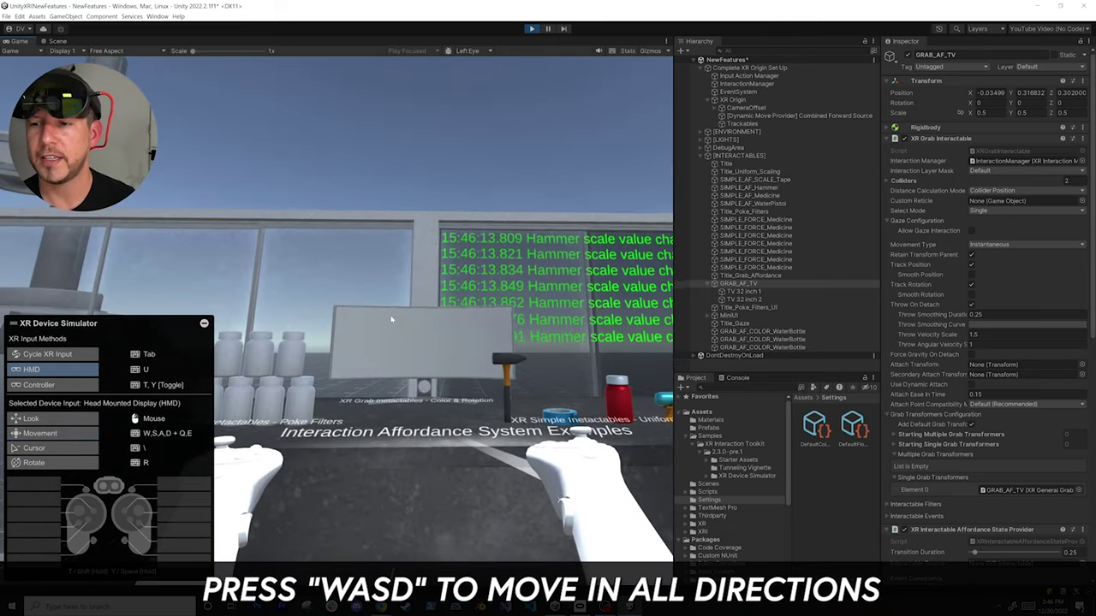
key(w)
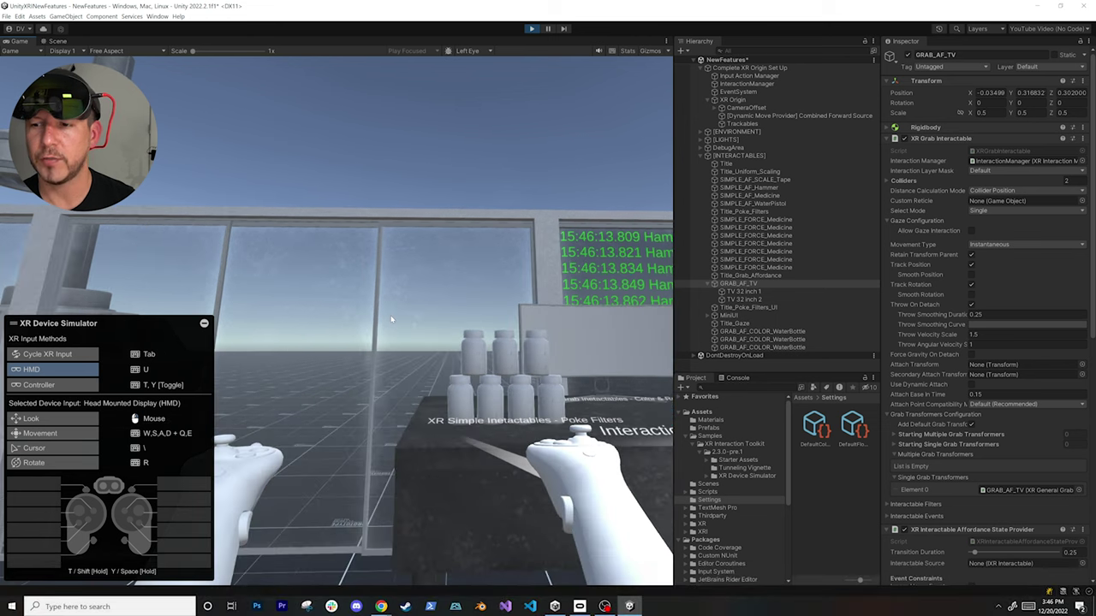
key(s)
key(w)
key(a)
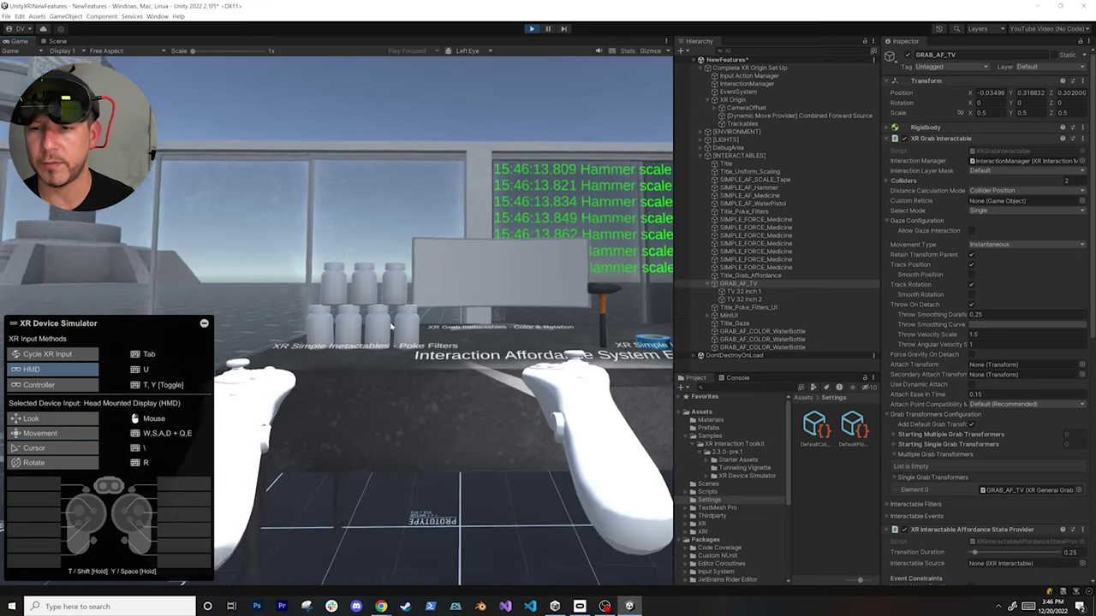
mouse_move(390, 327)
right_down()
mouse_move(414, 328)
mouse_move(392, 318)
right_up()
Select the left controller in the simulator, roll it around its axis and reposition it in front of the table
key(Tab)
scroll(396, 317, down, 3)
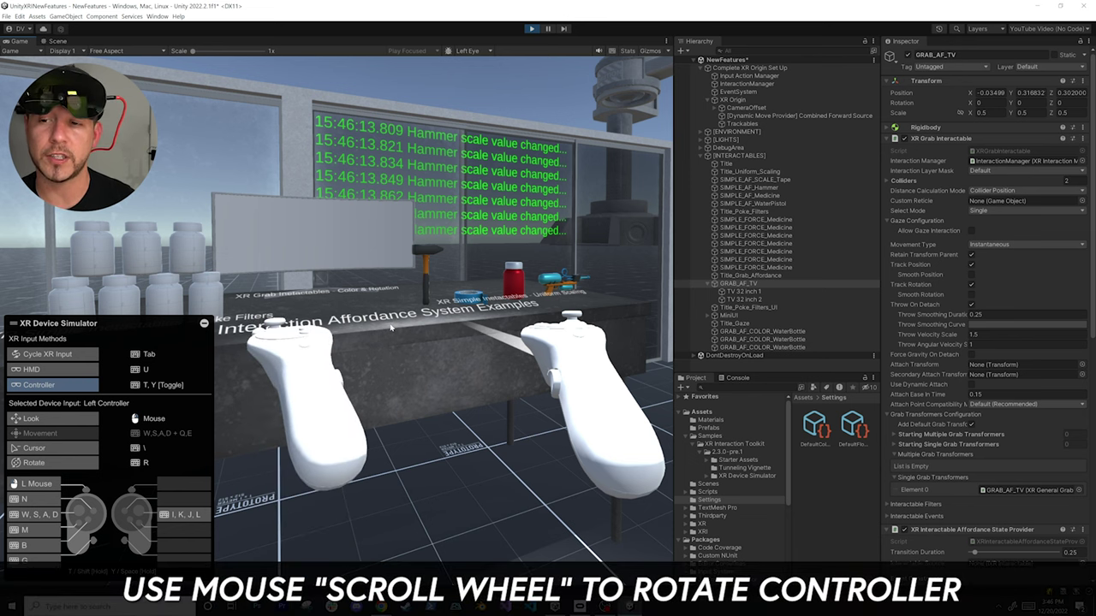
scroll(392, 326, down, 5)
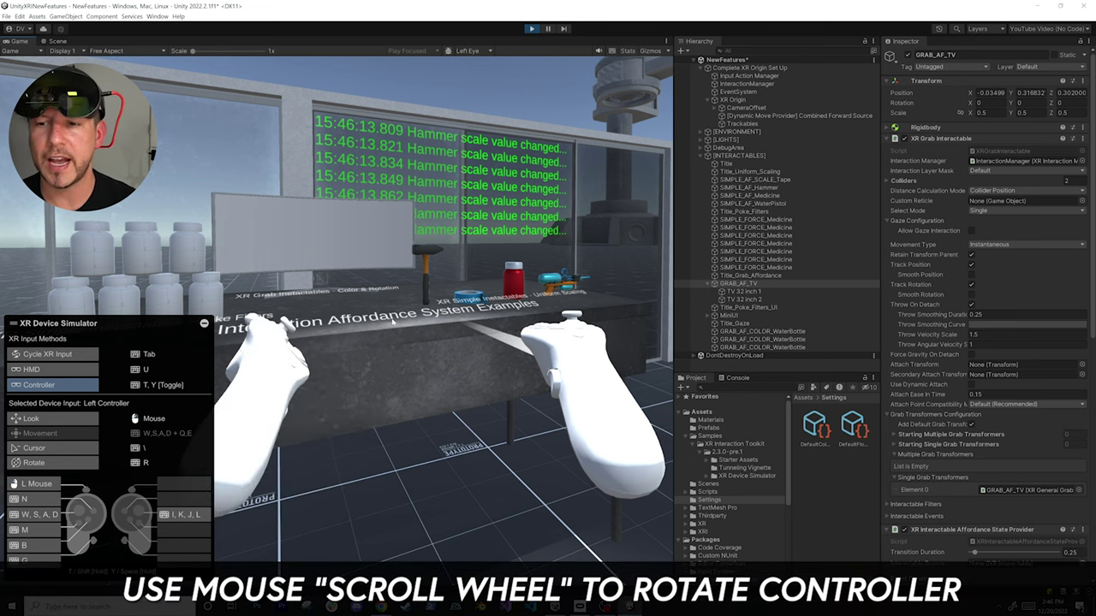
scroll(396, 323, down, 6)
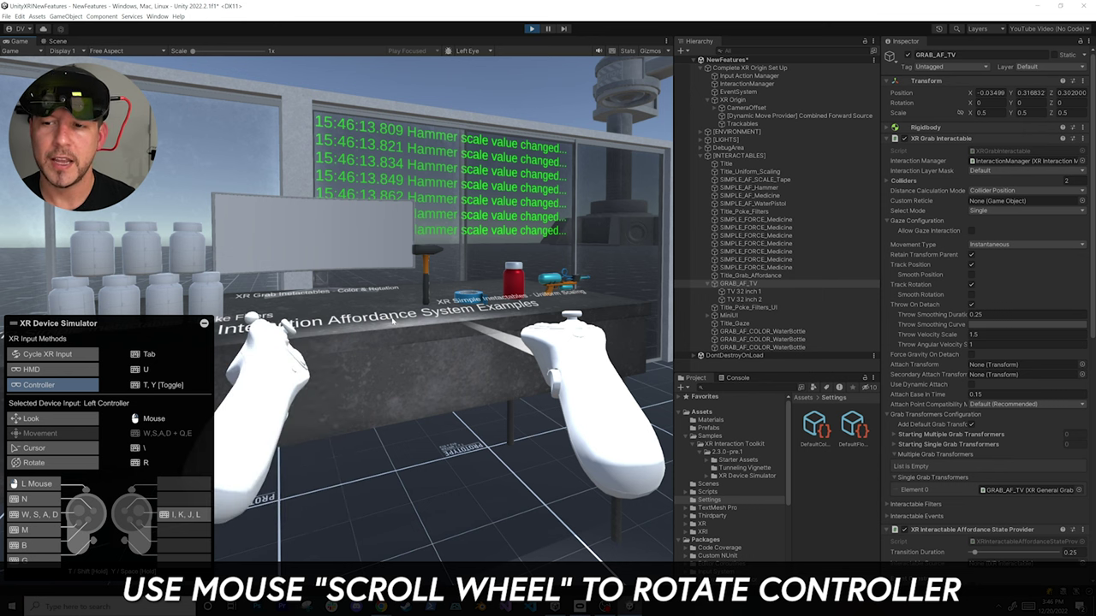
scroll(408, 327, down, 3)
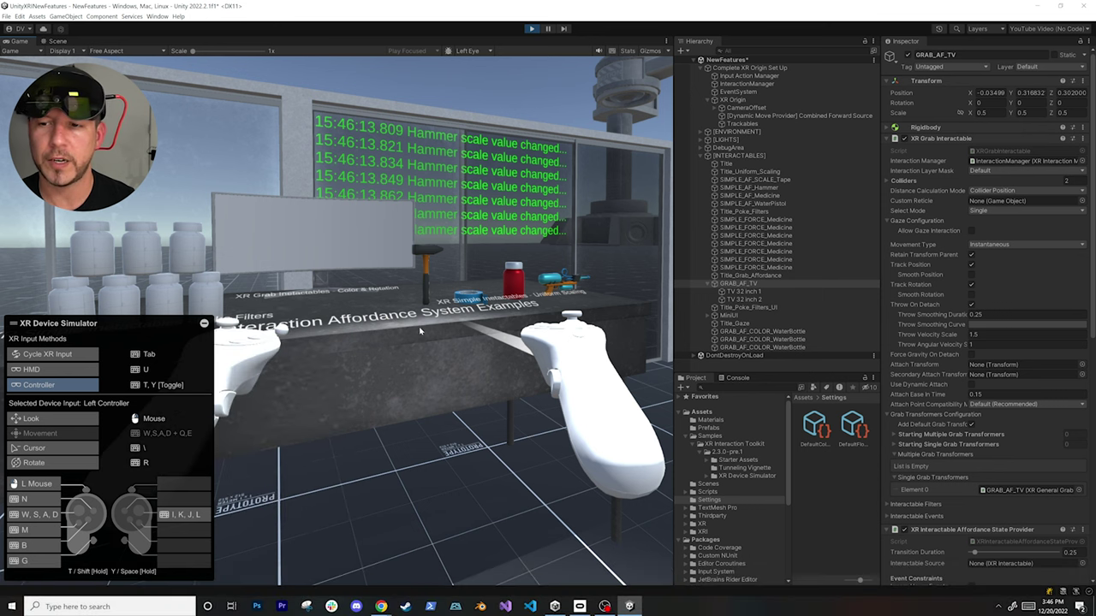
mouse_move(420, 331)
middle_down()
mouse_move(434, 350)
mouse_move(399, 302)
mouse_move(441, 325)
mouse_move(449, 307)
mouse_move(438, 298)
mouse_move(404, 347)
mouse_move(411, 364)
mouse_move(444, 303)
mouse_move(469, 337)
mouse_move(406, 331)
middle_up()
key(r)
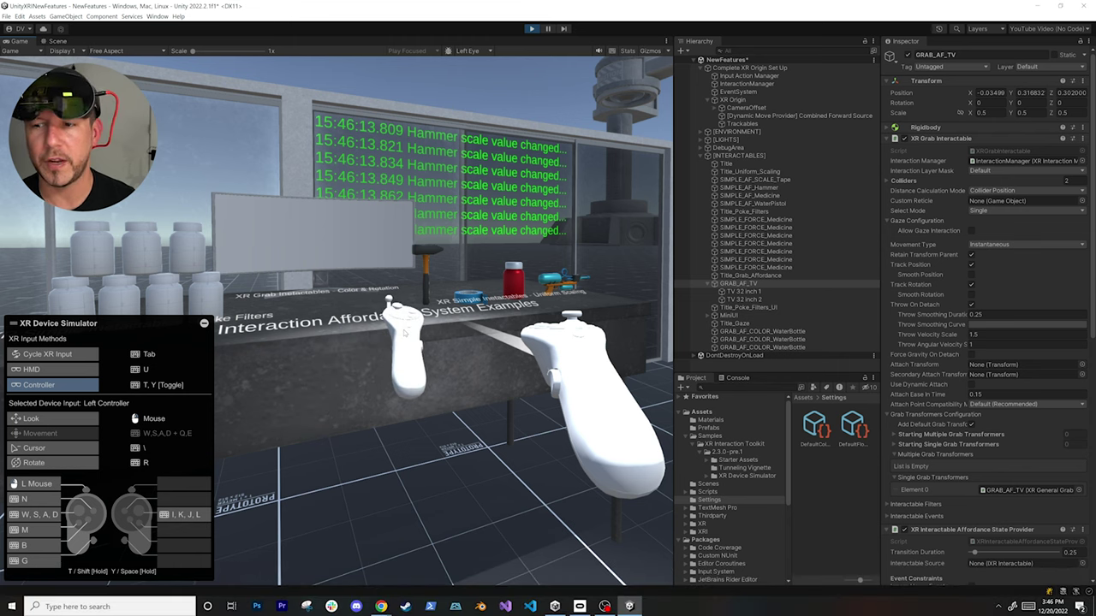
Select the right controller, roll it and switch between translating and rotating it to aim at the interactables
key(Tab)
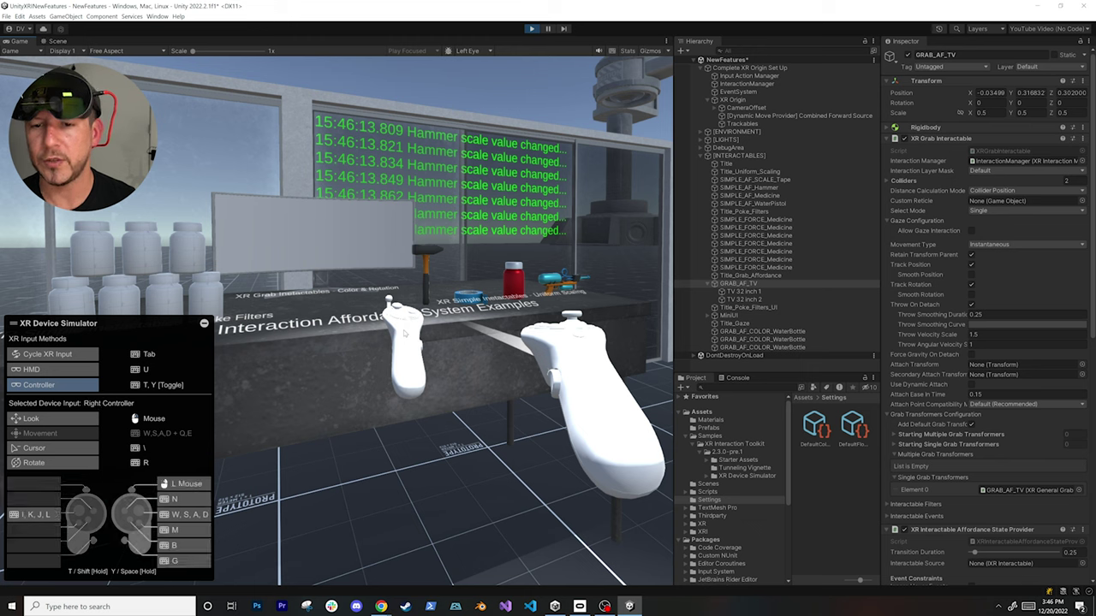
scroll(405, 333, down, 5)
key(r)
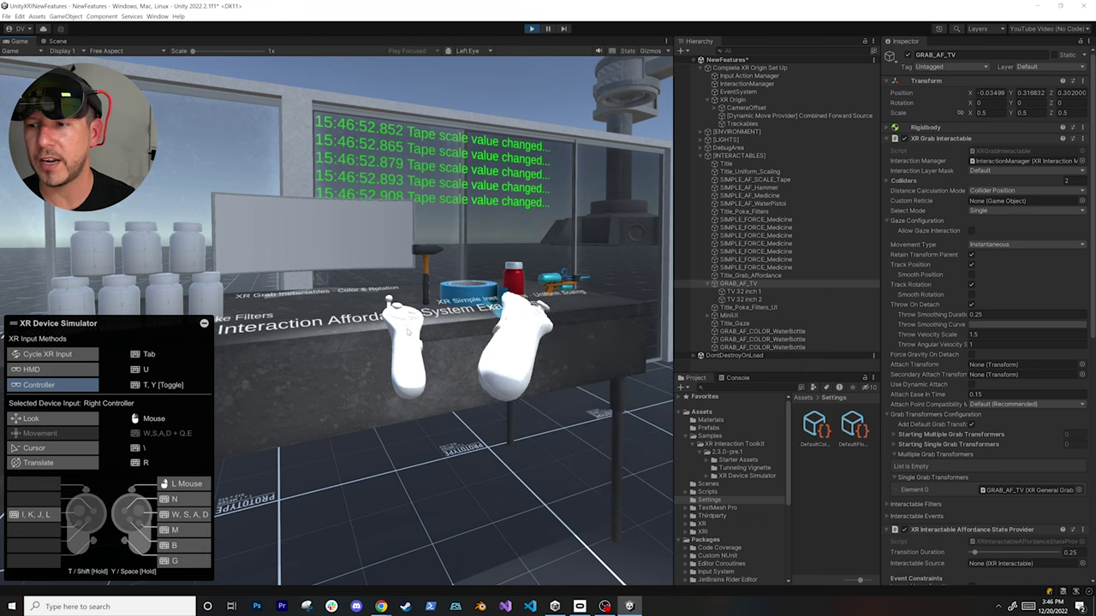
mouse_move(409, 330)
middle_down()
mouse_move(395, 324)
mouse_move(408, 327)
mouse_move(398, 334)
middle_up()
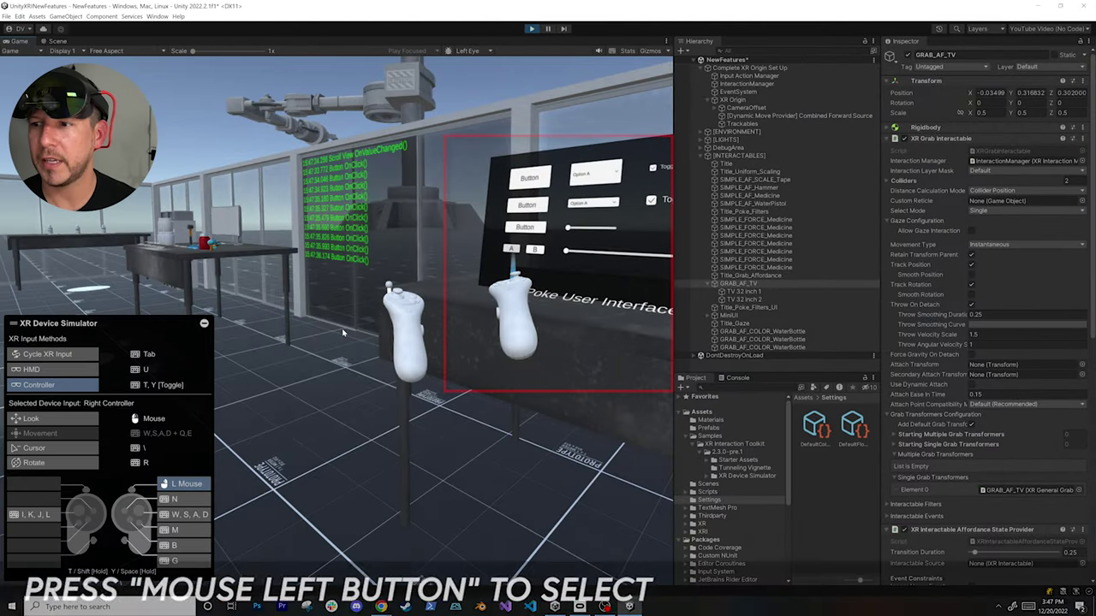
Aim the right controller's ray at the poke user interface panel and select its controls
middle_drag(342, 332, 344, 329)
click(346, 326)
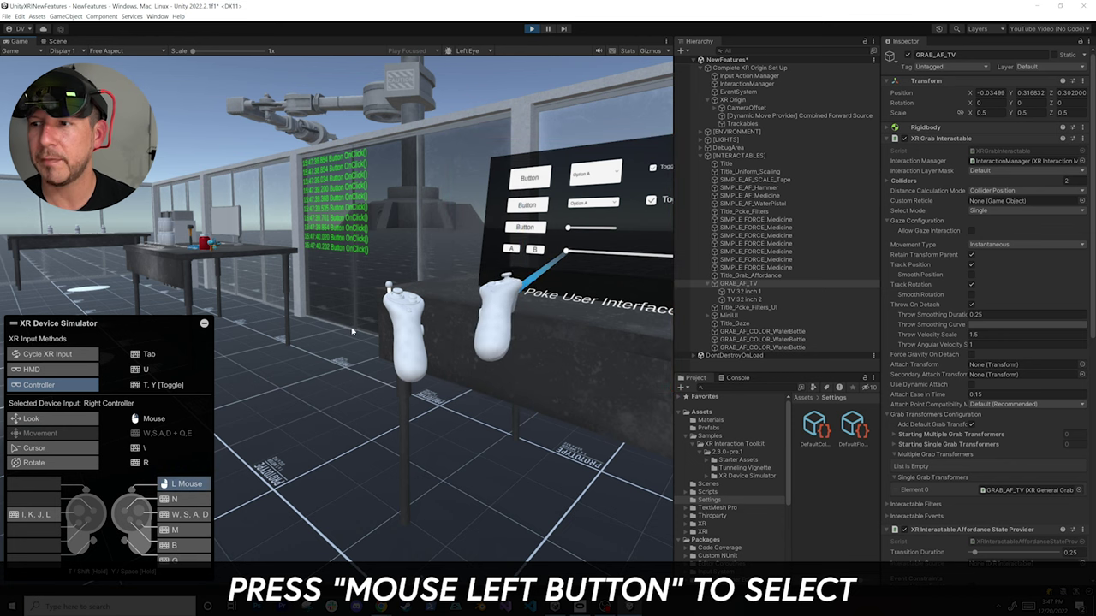
middle_drag(349, 323, 335, 321)
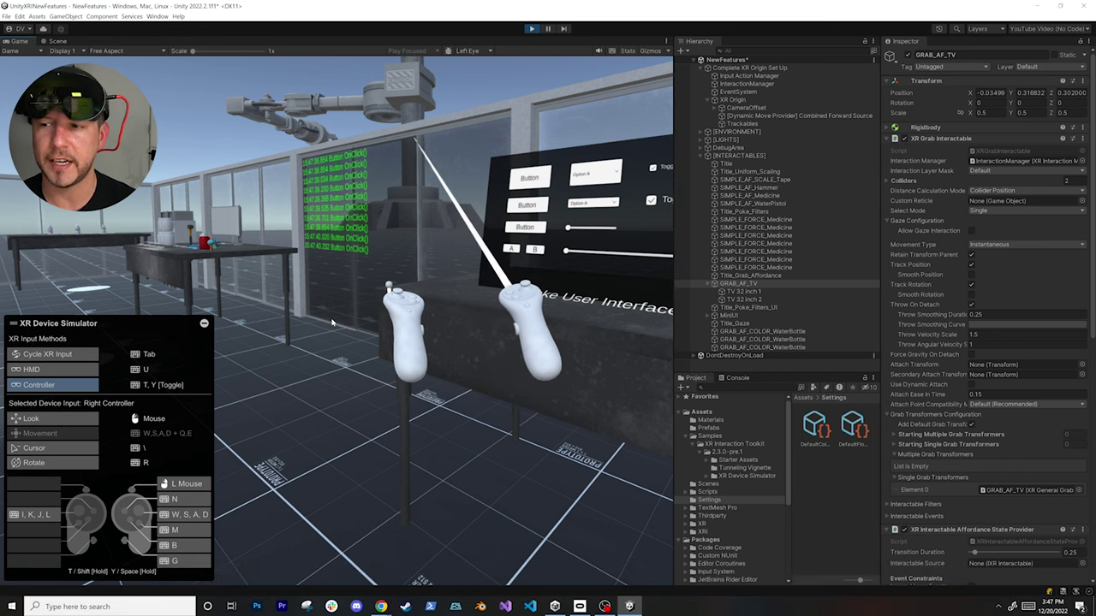
Turn the rig toward the teleport areas, teleport between them with the right controller, and try its turn controls at the affordance table
key(a)
middle_drag(339, 331, 336, 337)
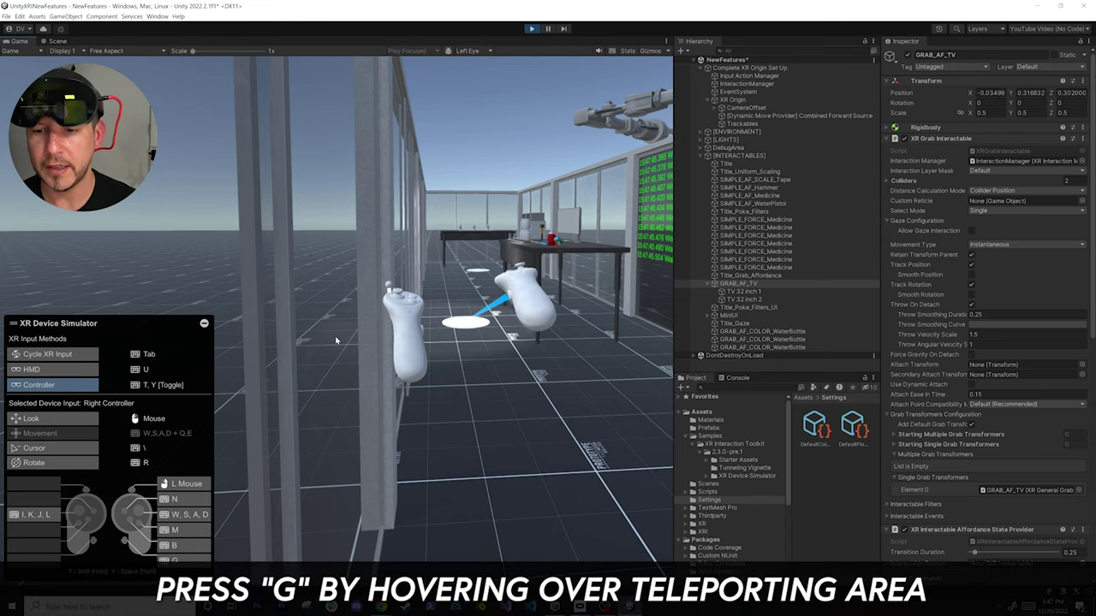
key(g)
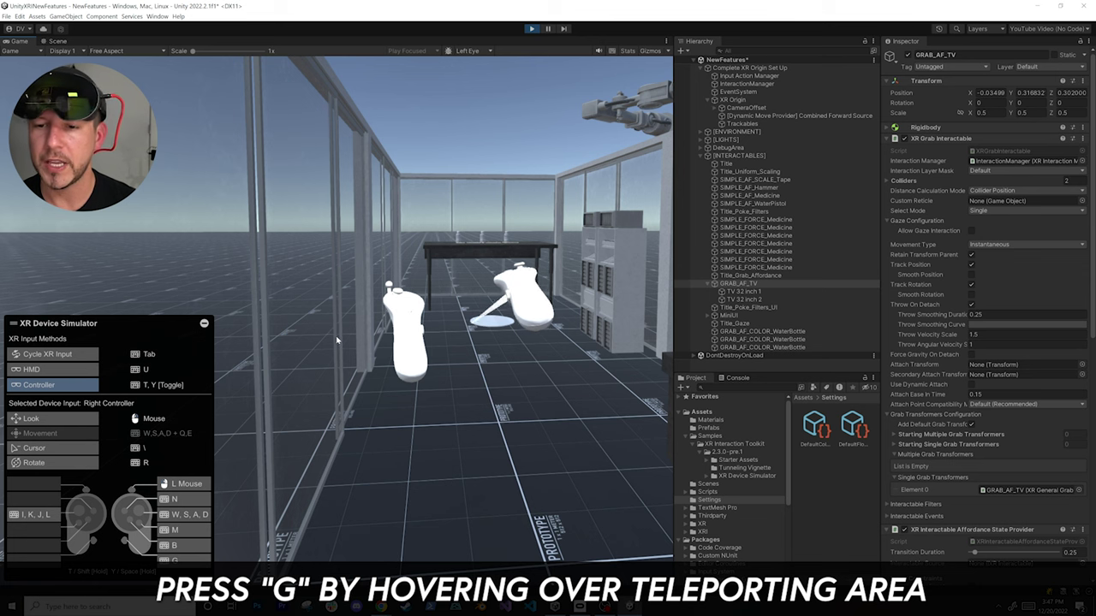
middle_drag(336, 336, 339, 338)
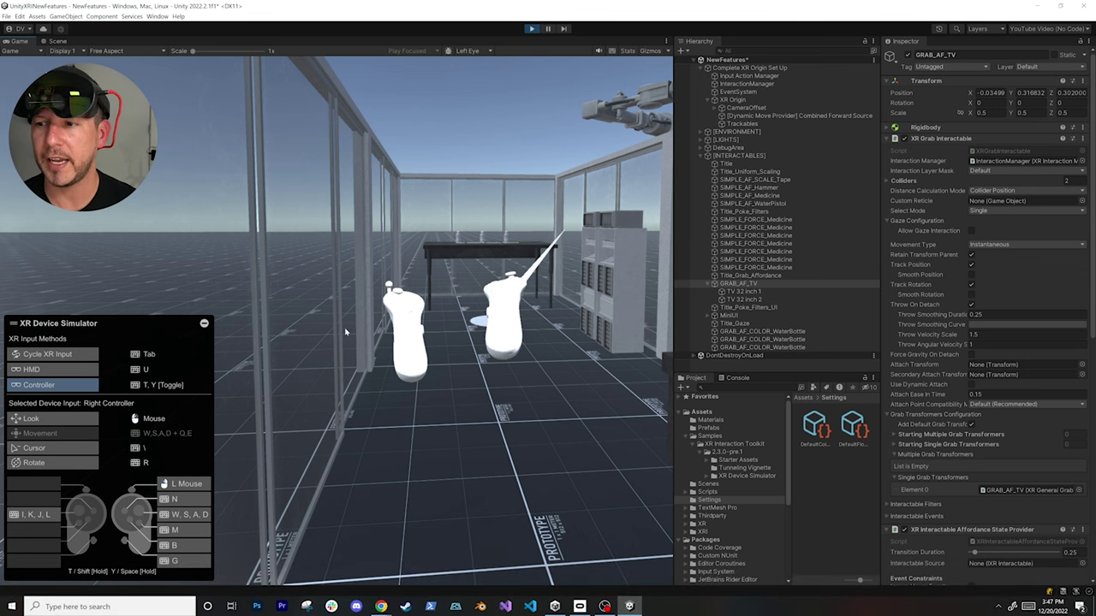
key(g)
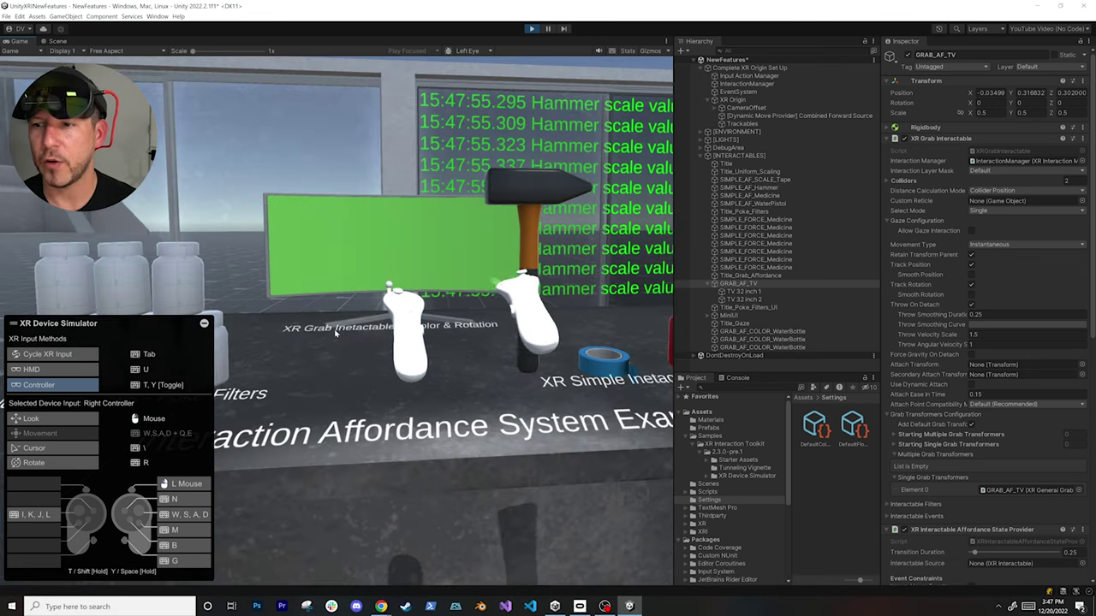
key(a)
key(d)
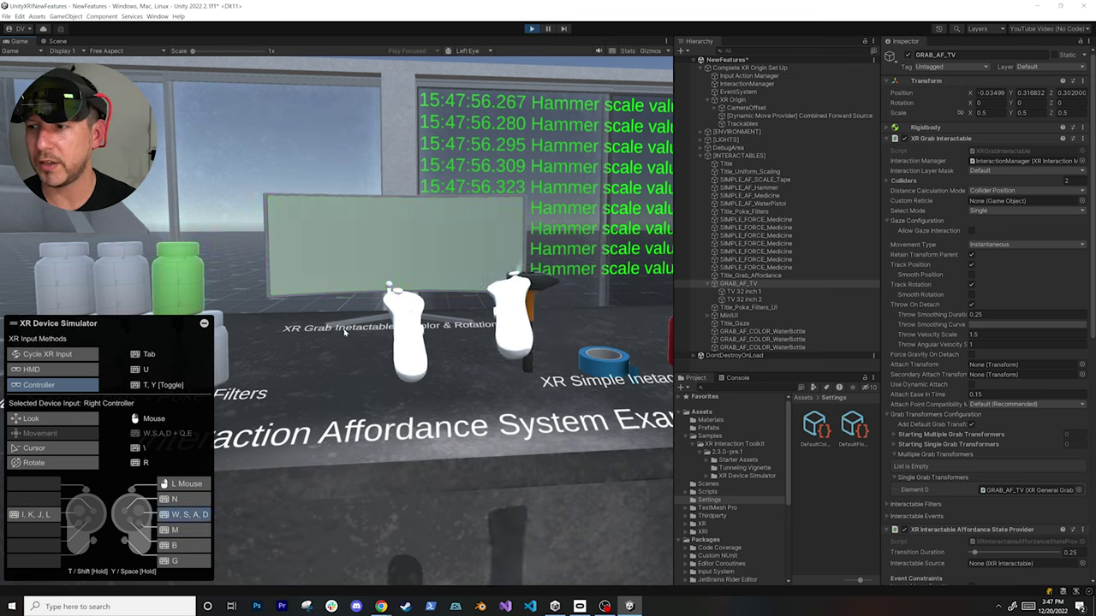
Select the left and right controllers together, then move and roll both at once in front of the TV
key(Tab)
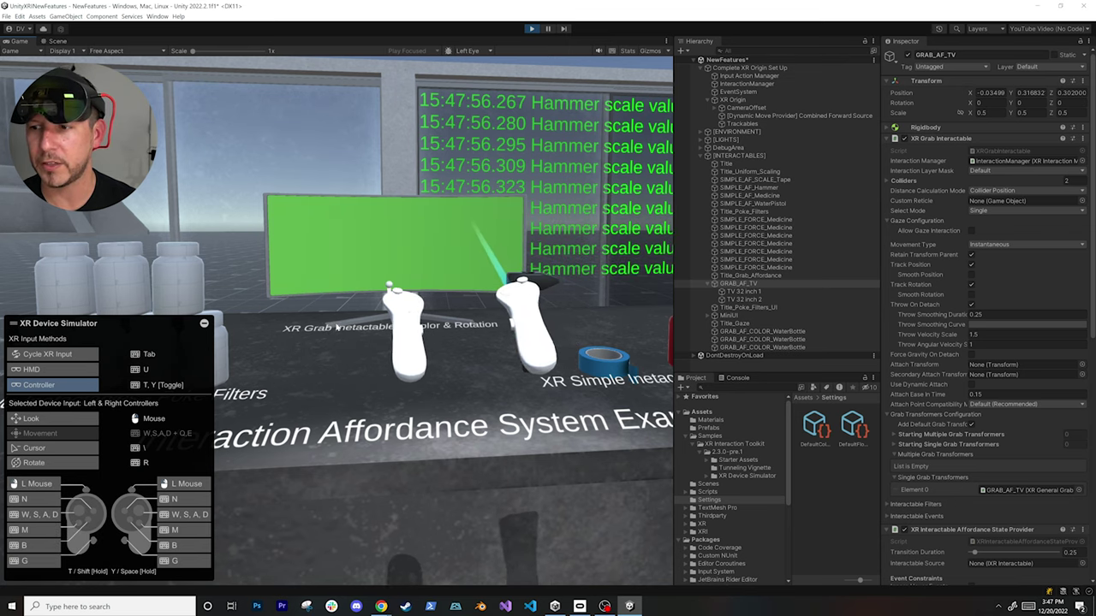
key(r)
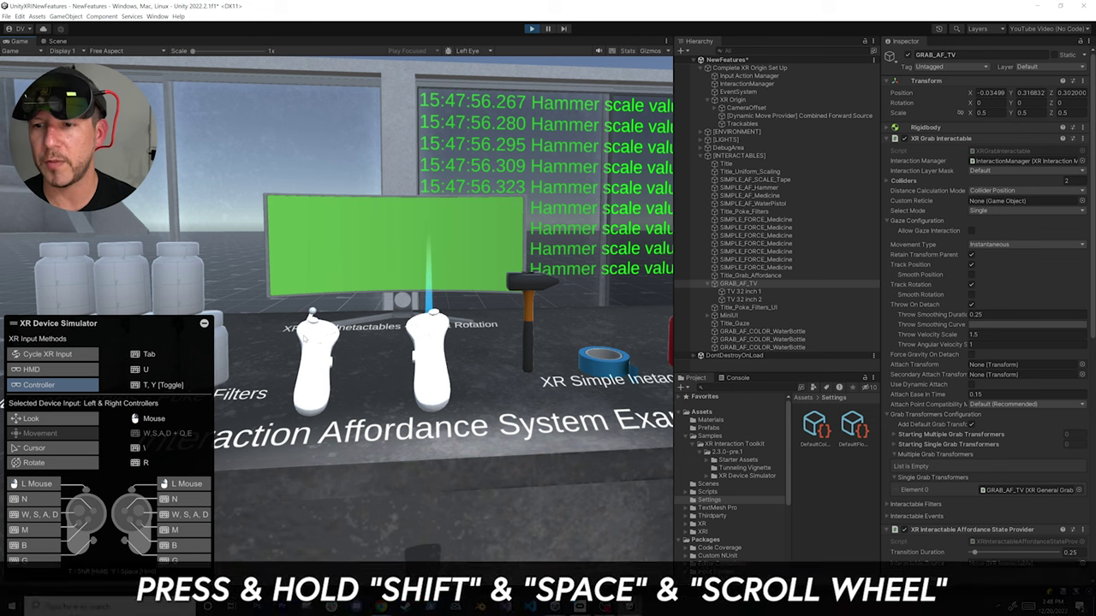
shift+scroll(301, 339, up, 2)
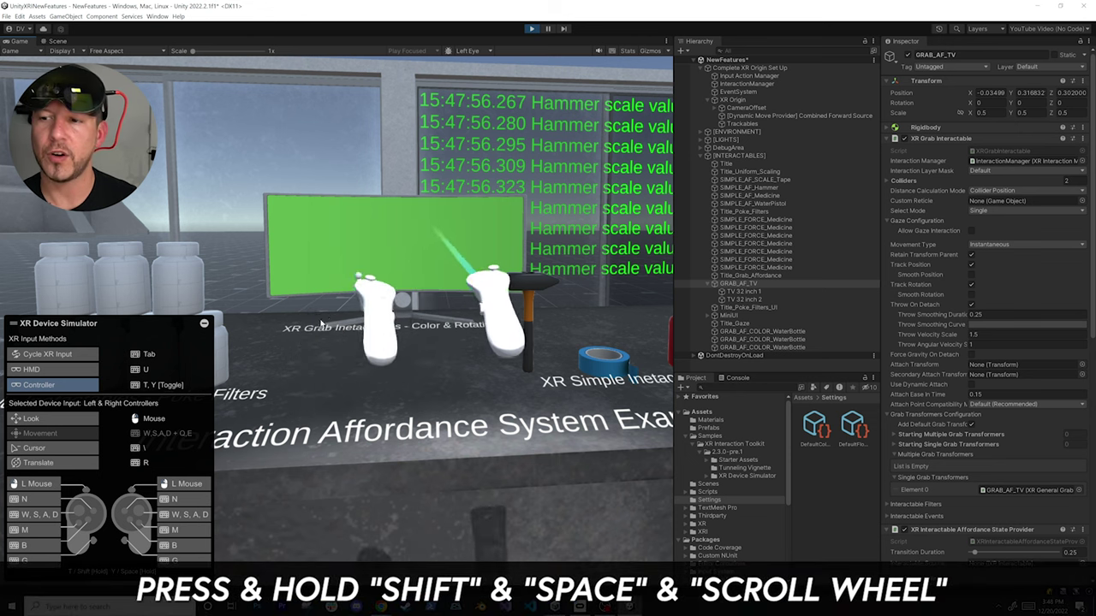
shift+scroll(291, 379, down, 3)
shift+scroll(291, 379, up, 3)
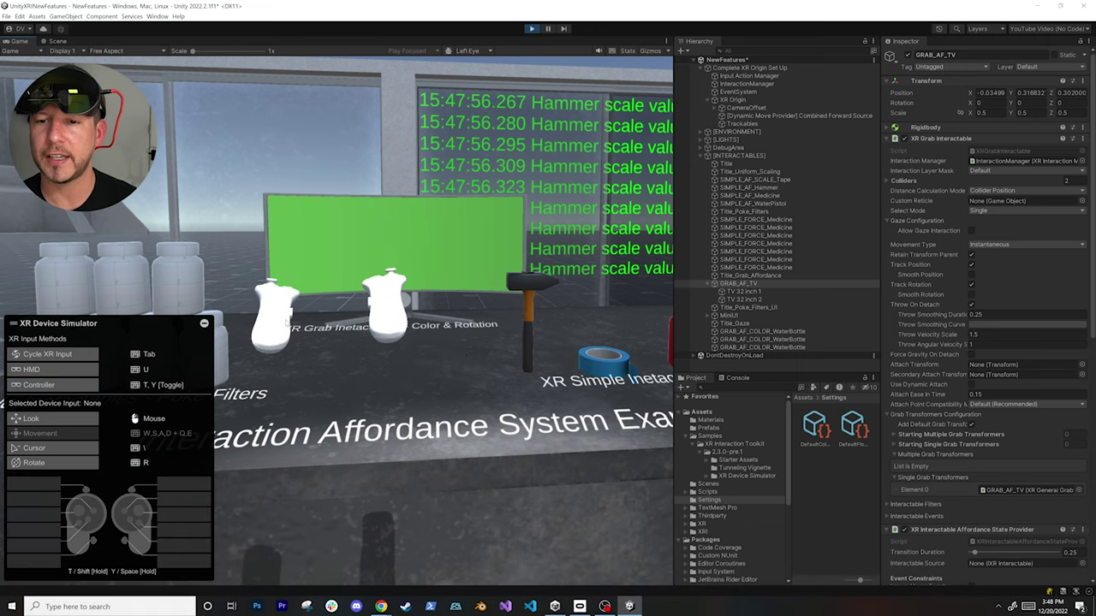
Switch the simulated device to the HMD, shift its view slightly, and toggle through the left controller to the right one
key(u)
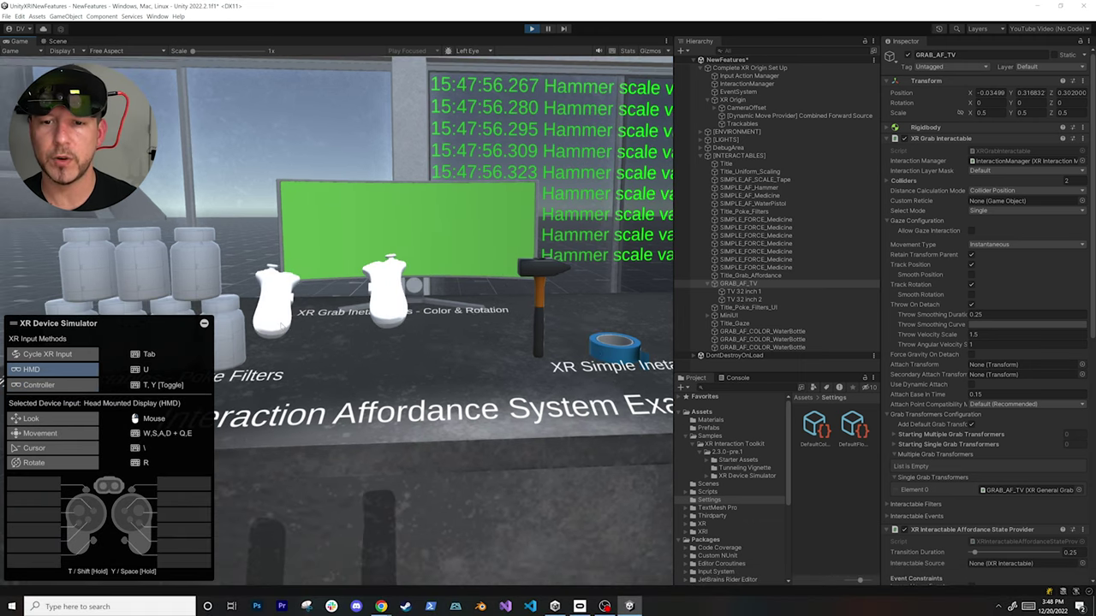
key(t)
key(y)
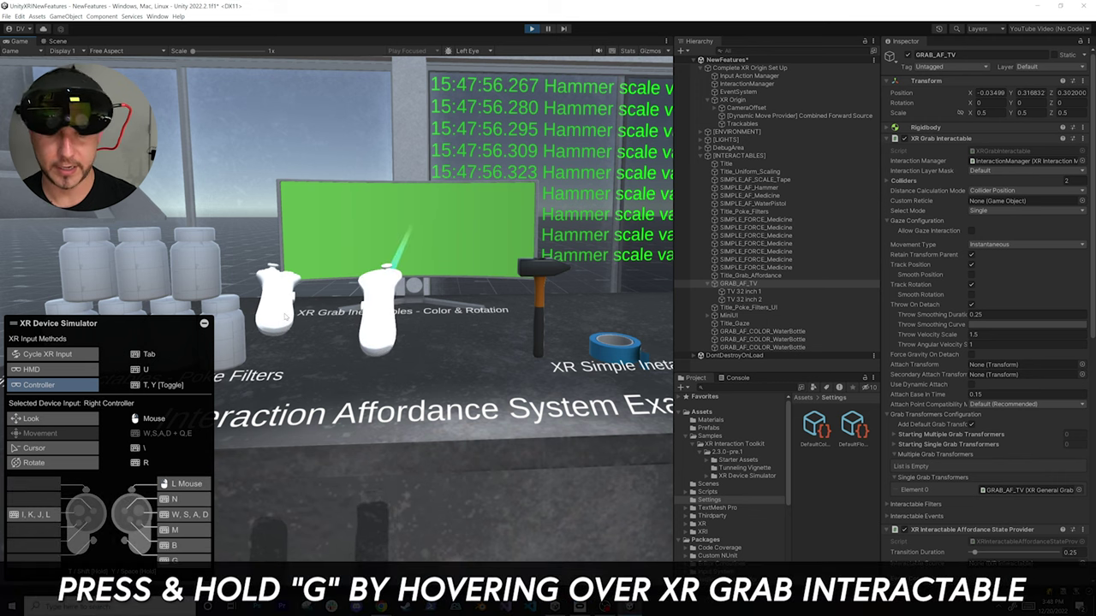
Grab the TV with the right controller, lift and tilt it above the table, and release it
key(g)
mouse_move(285, 317)
right_down()
mouse_move(319, 310)
mouse_move(278, 311)
mouse_move(288, 327)
mouse_move(250, 327)
mouse_move(284, 322)
right_up()
key(r)
key(r)
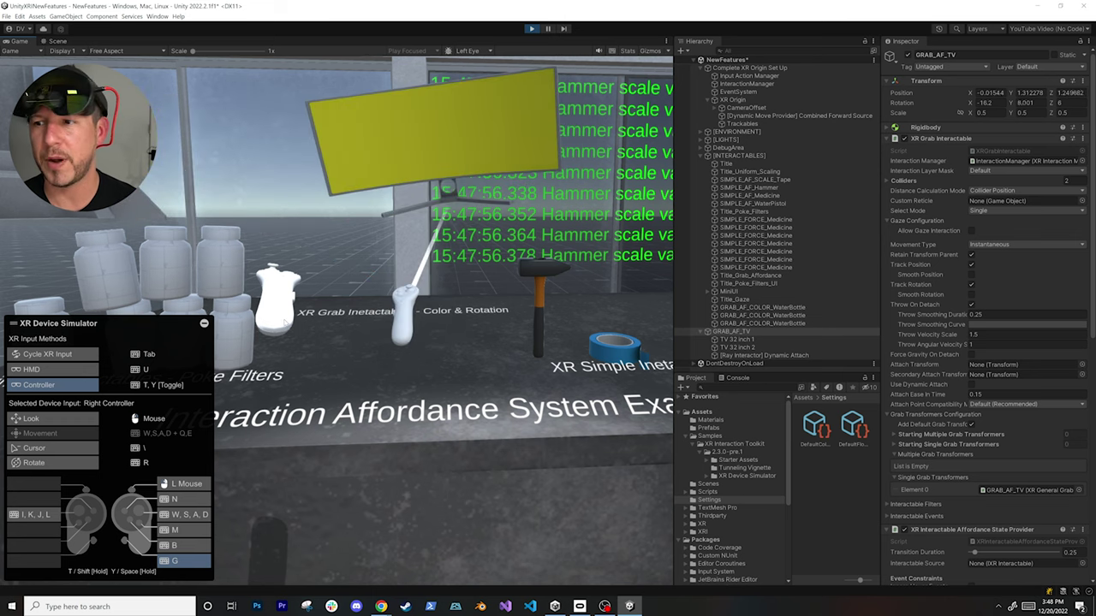
key(g)
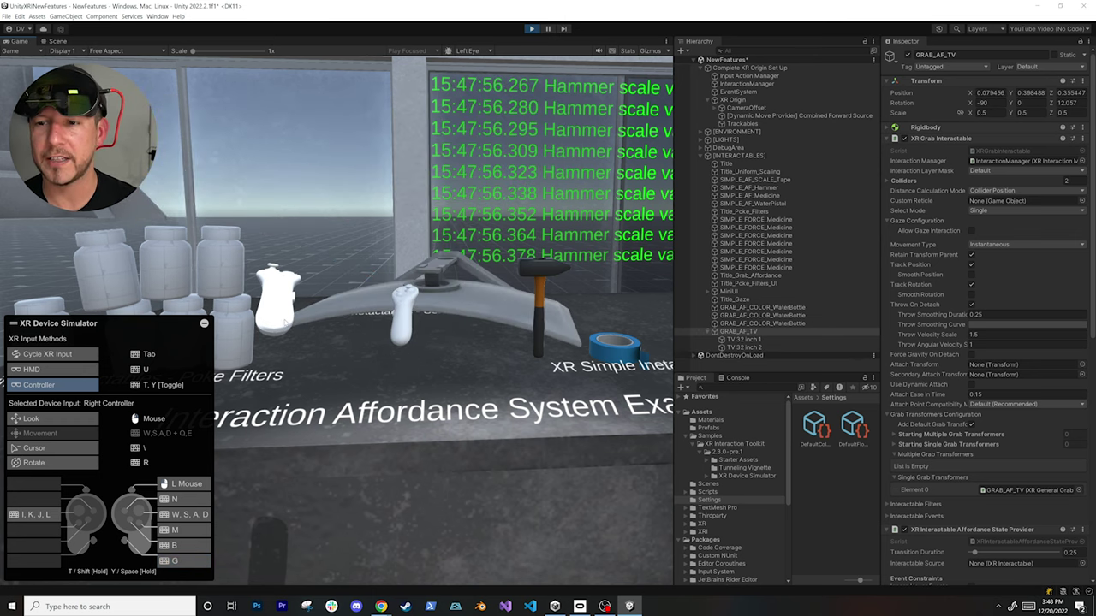